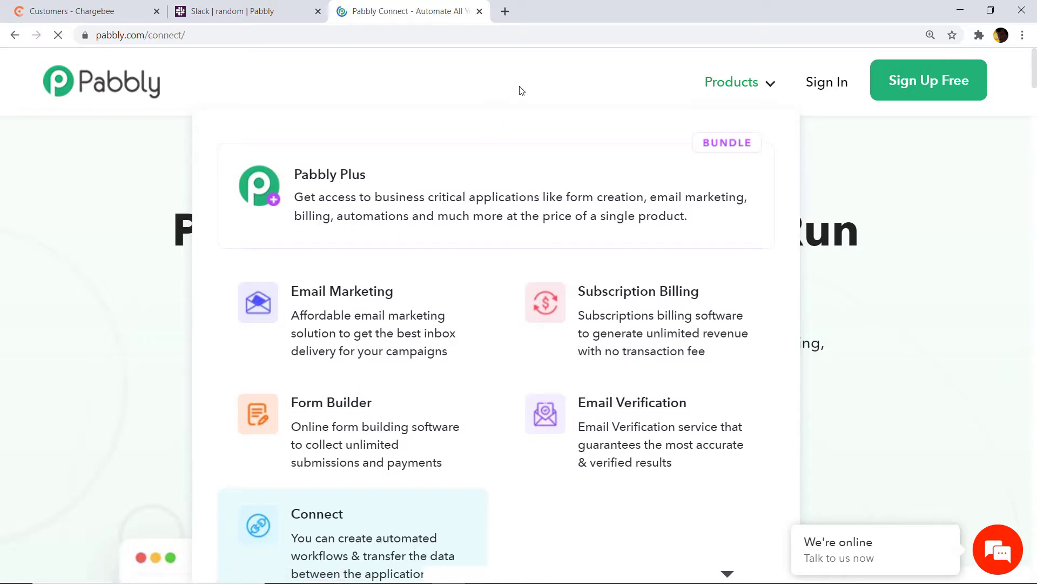
Go to the Pabbly sign-in page from the Pabbly Connect product page
left_click(822, 91)
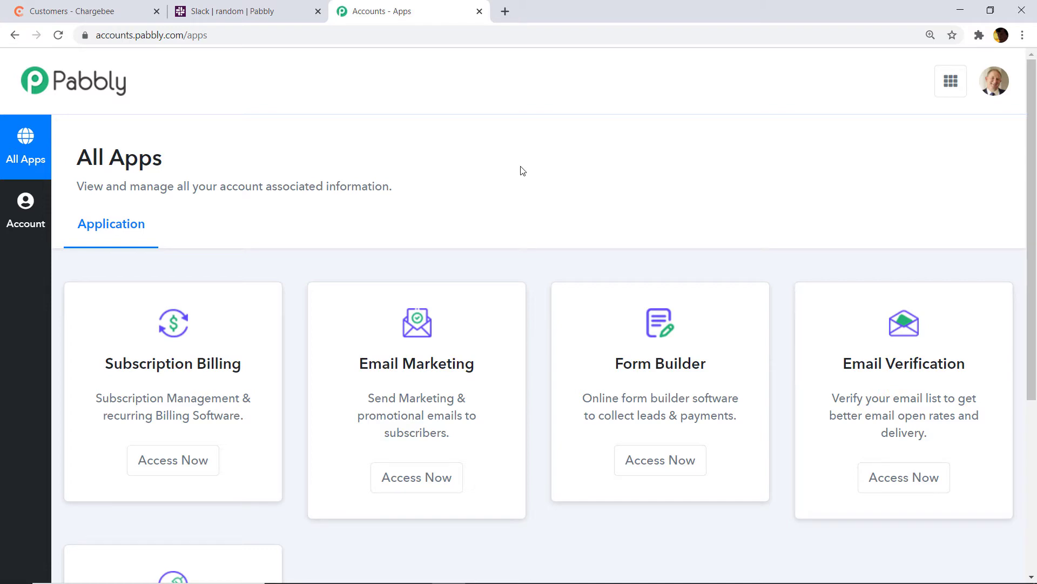
Launch Pabbly Connect from the Connect card on the All Apps page
scroll(522, 170, "down", 5)
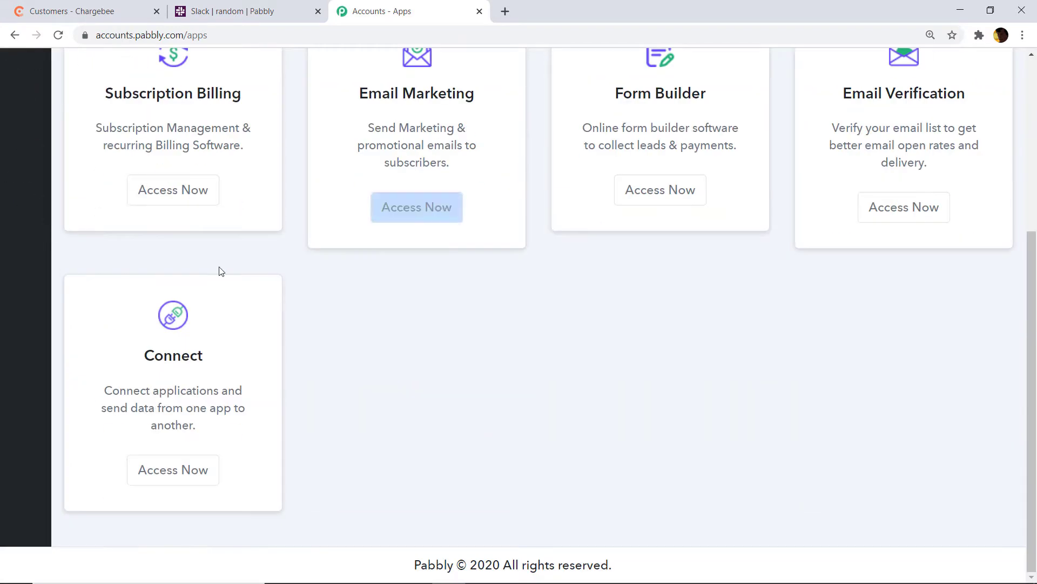
left_click(177, 472)
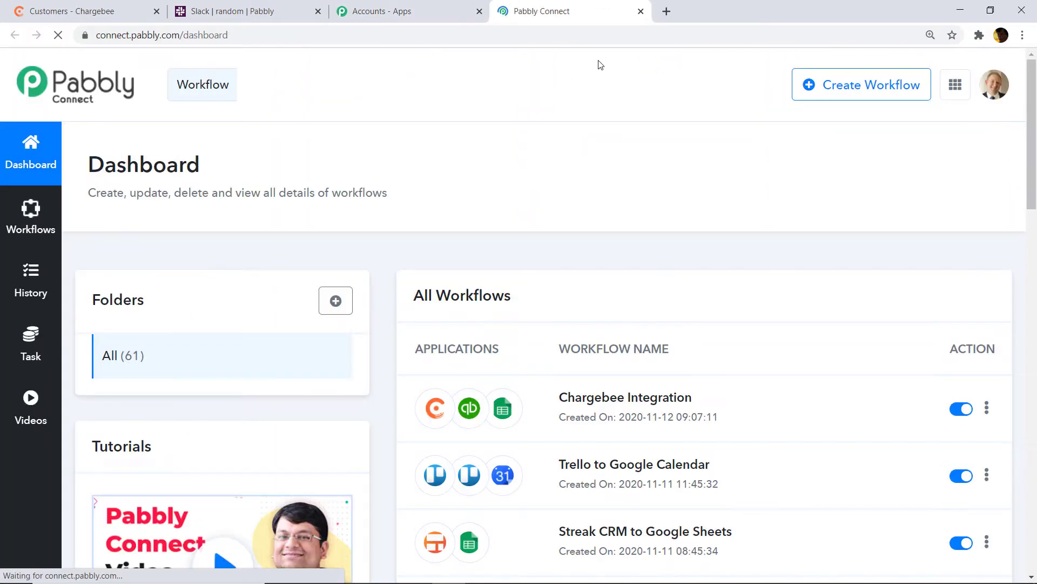
Create a new workflow named 'Chargebee To Slack'
left_click(838, 102)
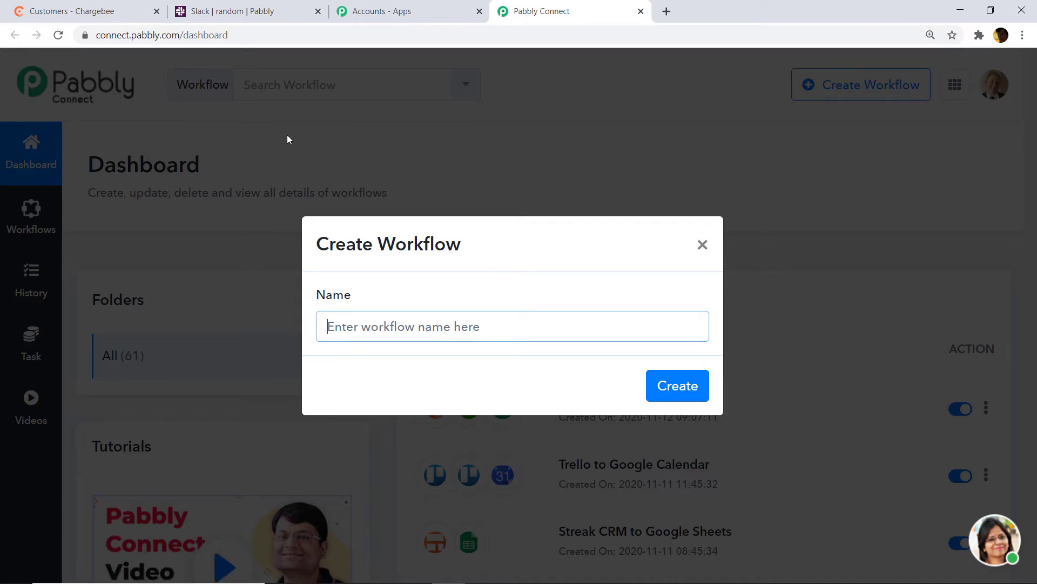
type("Cha")
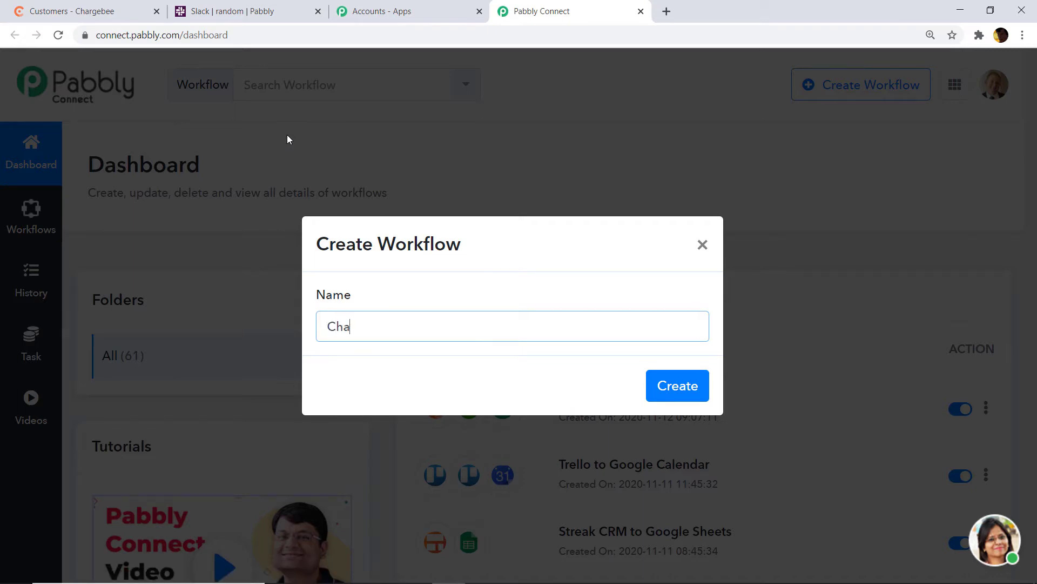
type("rgebee To Slack")
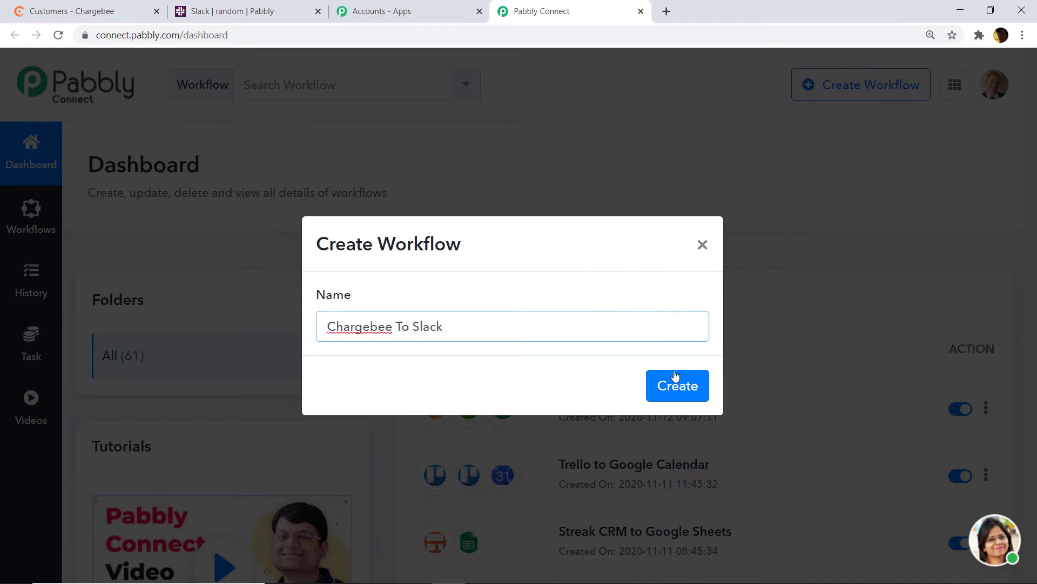
left_click(674, 380)
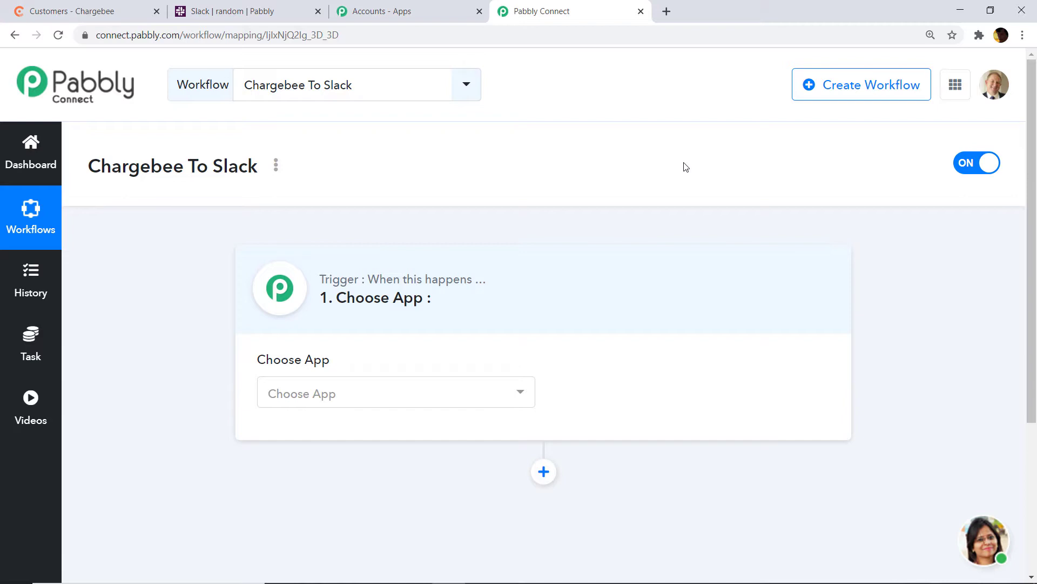
Set the trigger to Chargebee with the New Invoice method and start connecting the Chargebee account
left_click(405, 394)
type("charge")
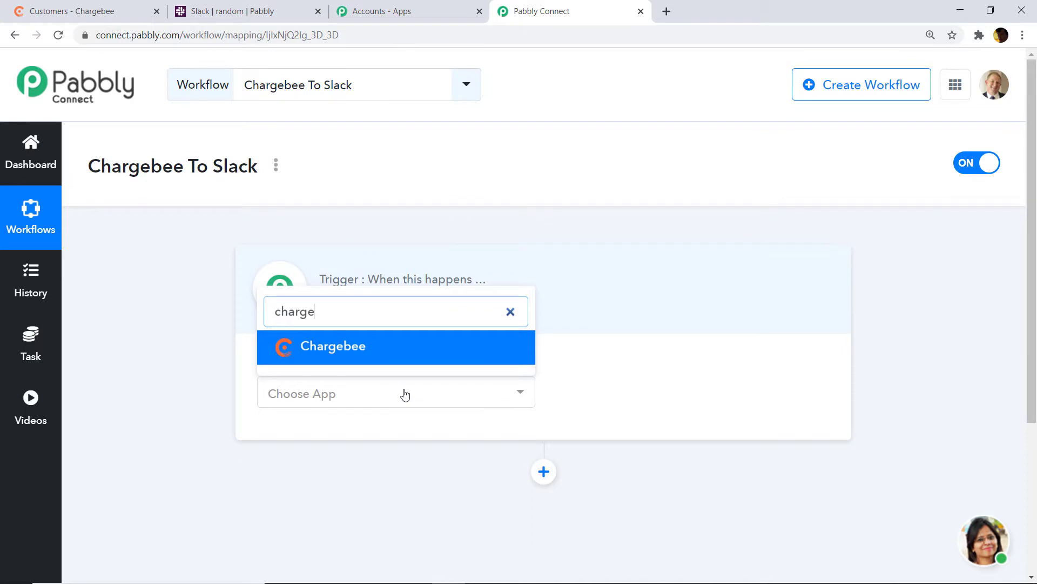
left_click(406, 359)
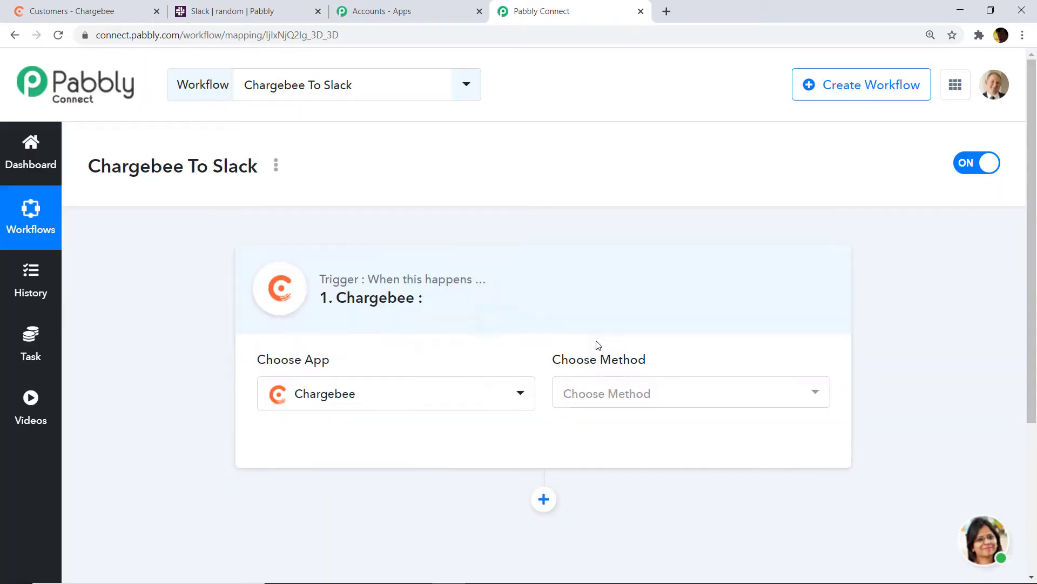
left_click(692, 406)
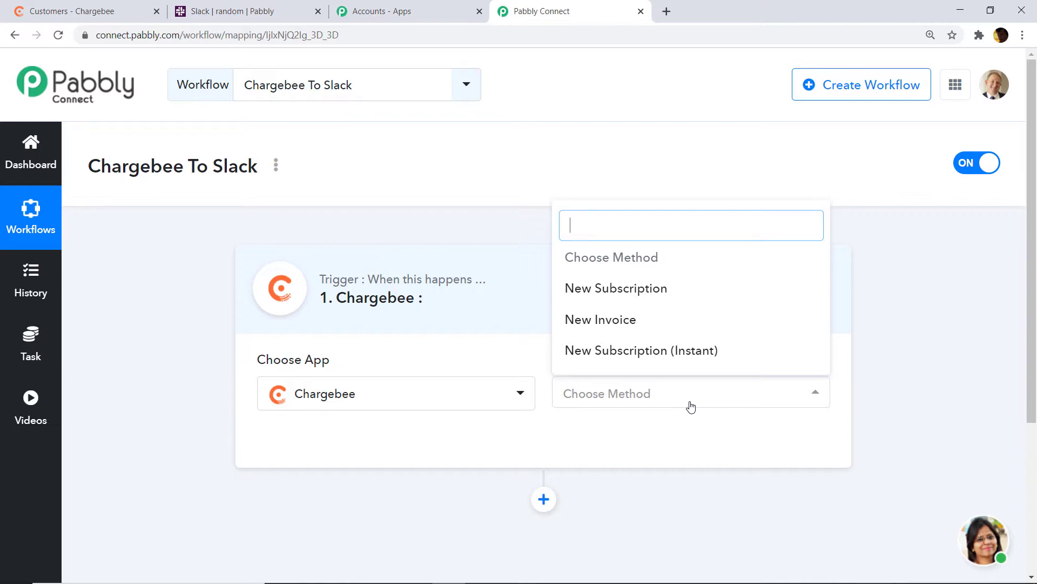
left_click(652, 322)
left_click(662, 403)
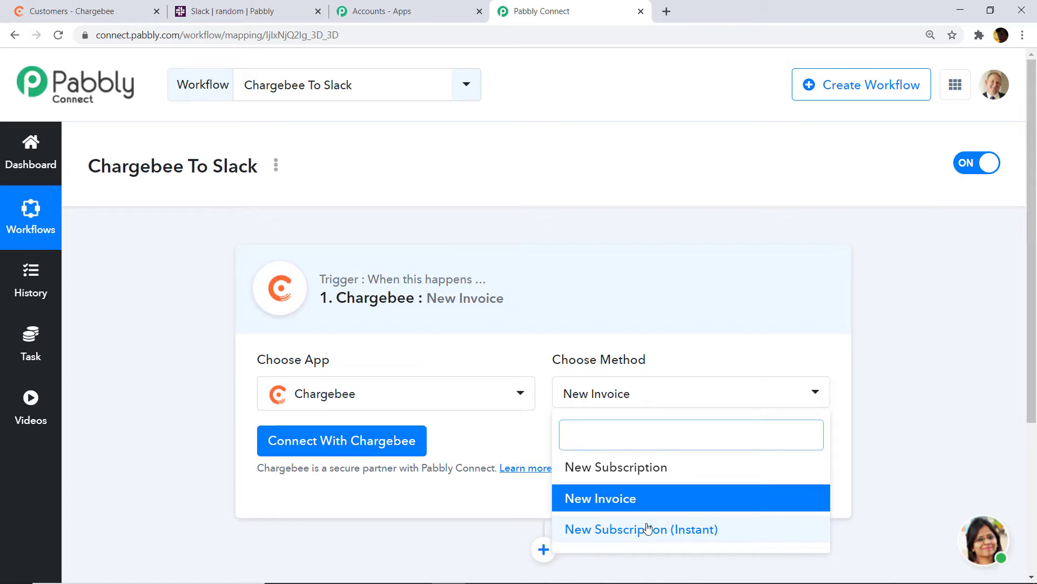
left_click(613, 498)
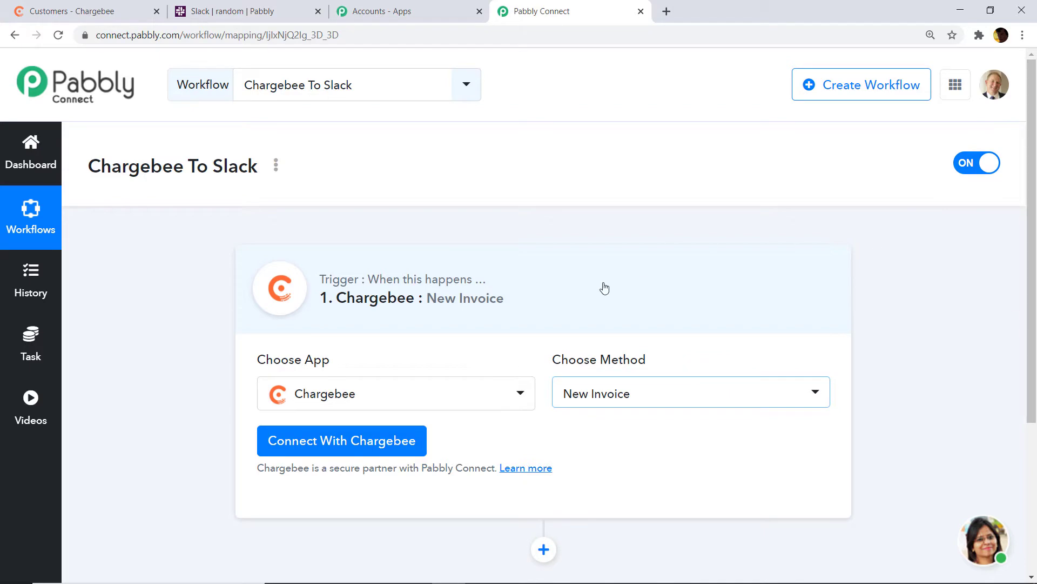
left_click(367, 449)
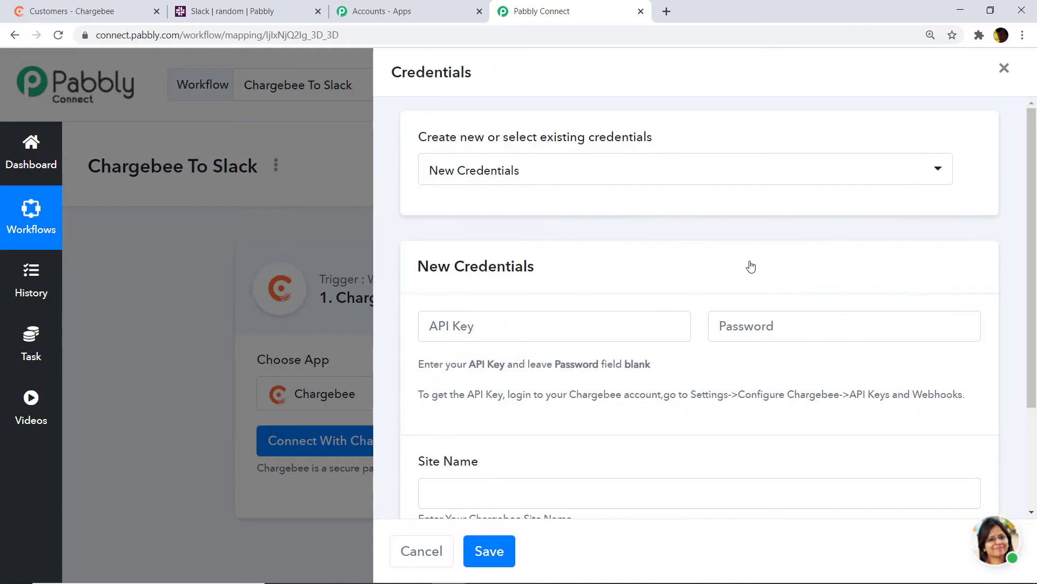
Review the required API Key and Site Name fields, then switch to the Chargebee tab
scroll(746, 267, "down", 3)
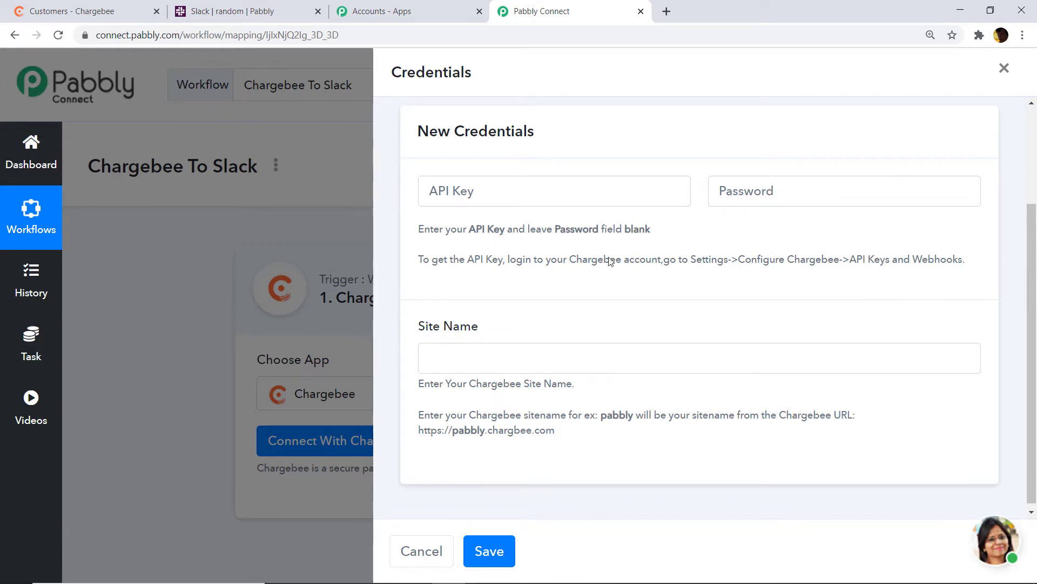
left_click(29, 5)
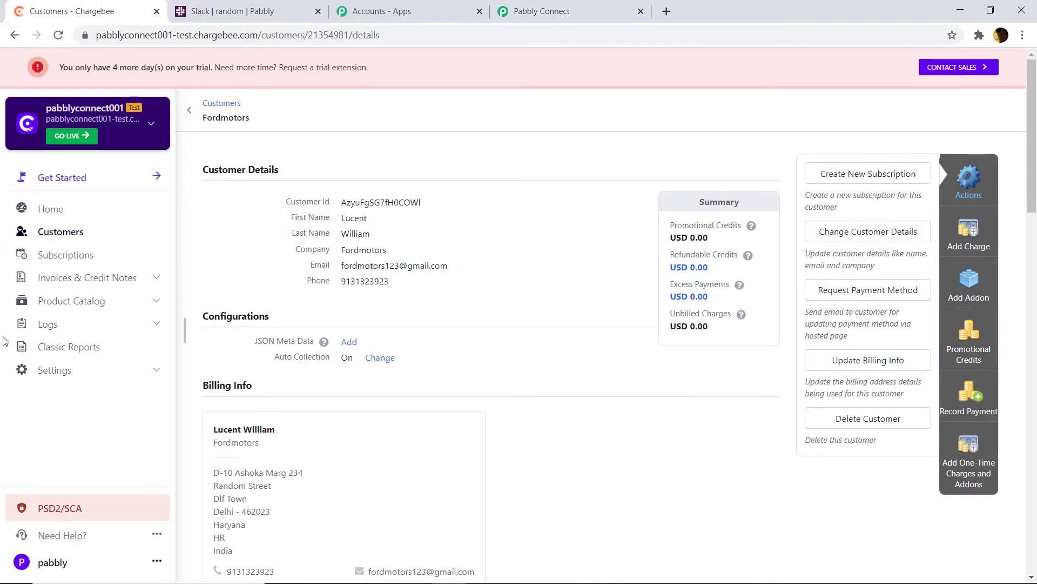
Navigate to Chargebee's API keys page under Settings > Configure Chargebee
left_click(43, 373)
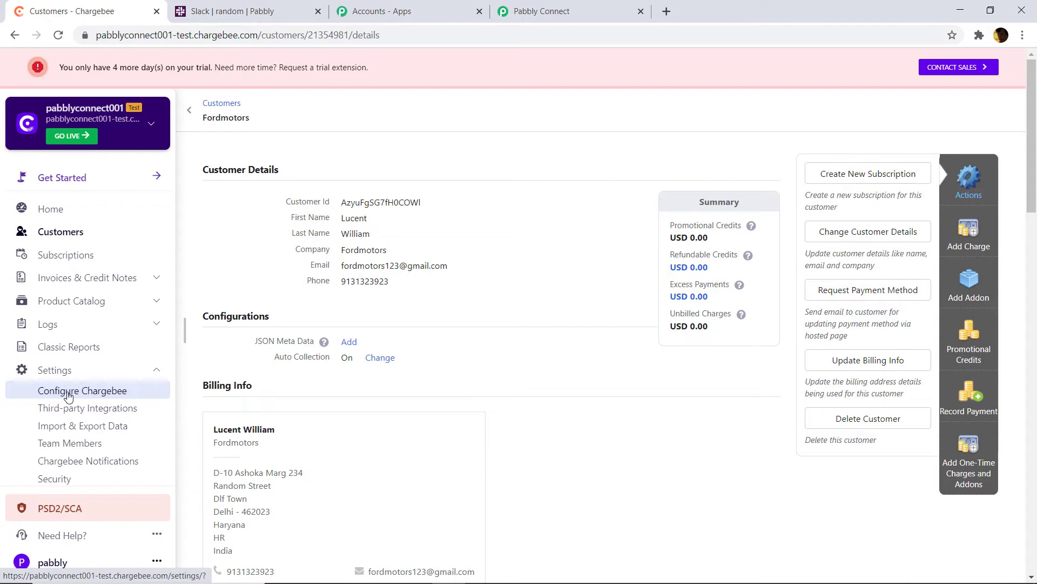
left_click(67, 396)
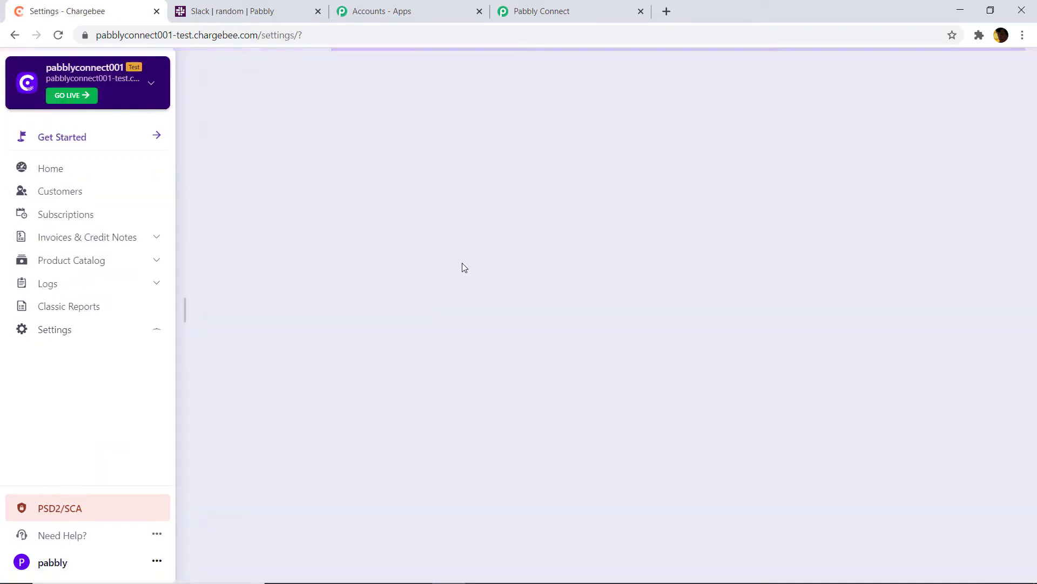
scroll(527, 261, "down", 15)
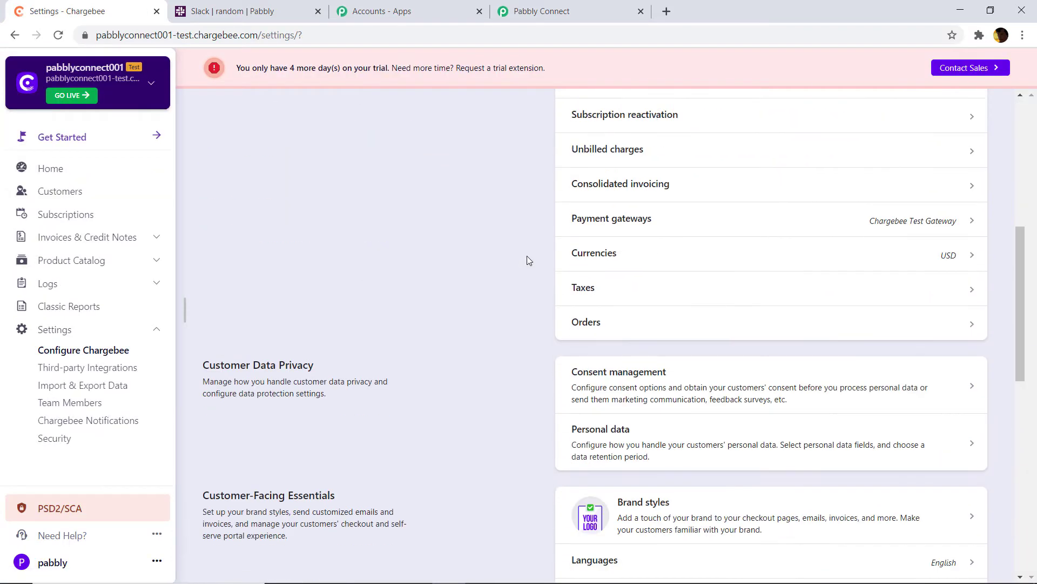
scroll(528, 261, "down", 2)
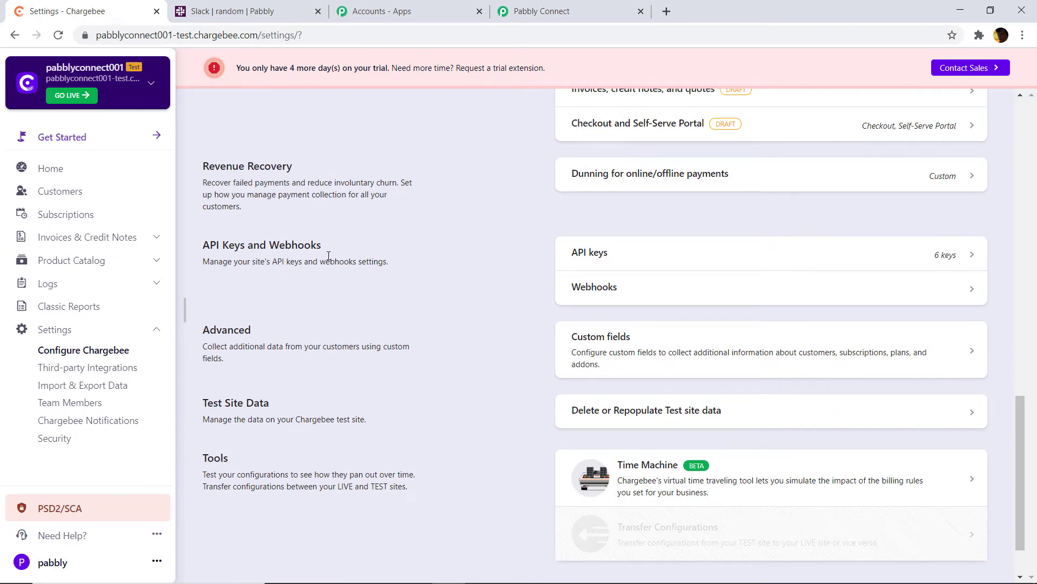
left_click(608, 264)
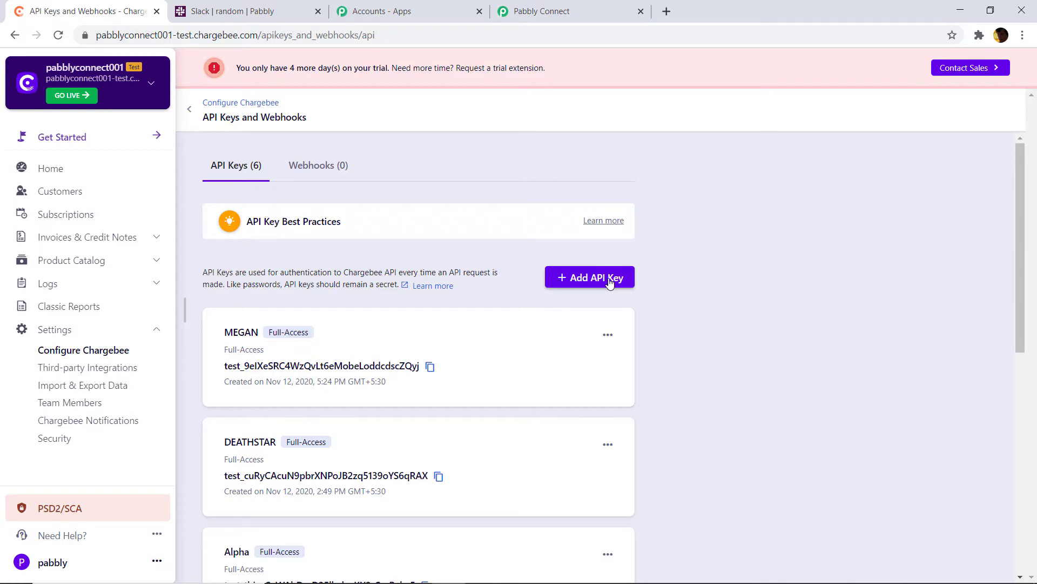
Add a Full-Access API key named BARBIE
left_click(609, 281)
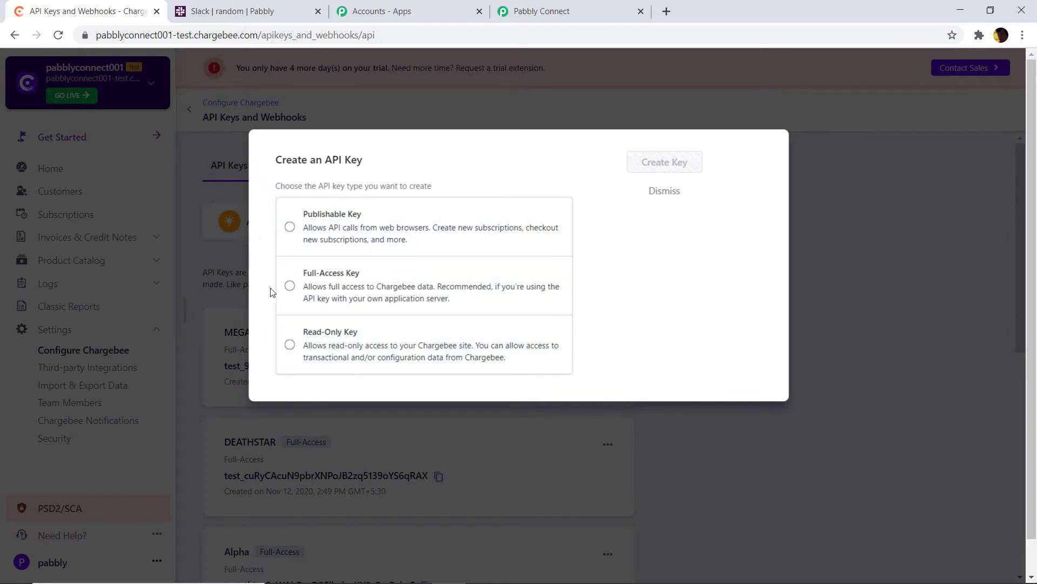
left_click(344, 286)
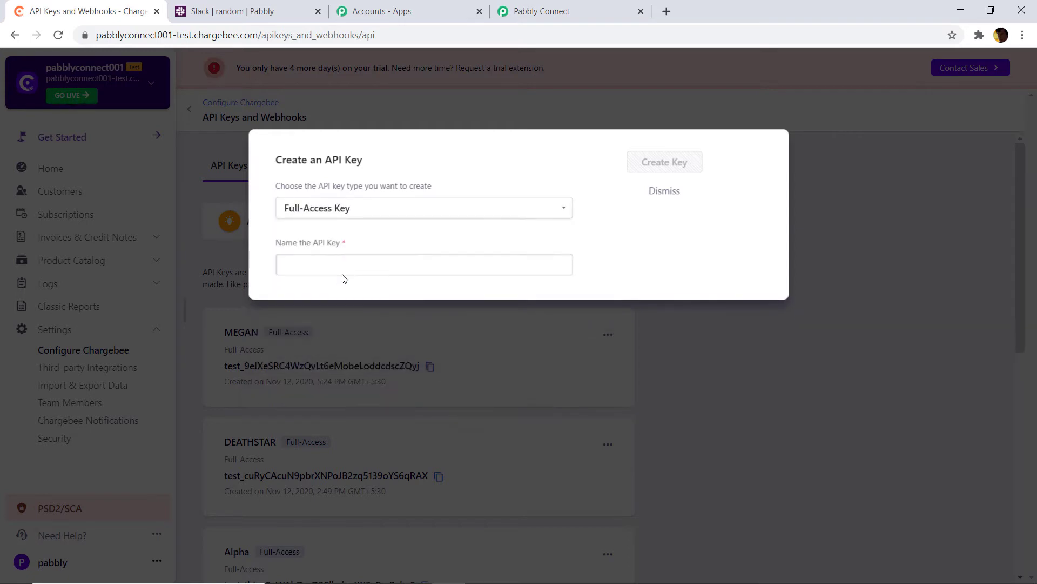
left_click(342, 267)
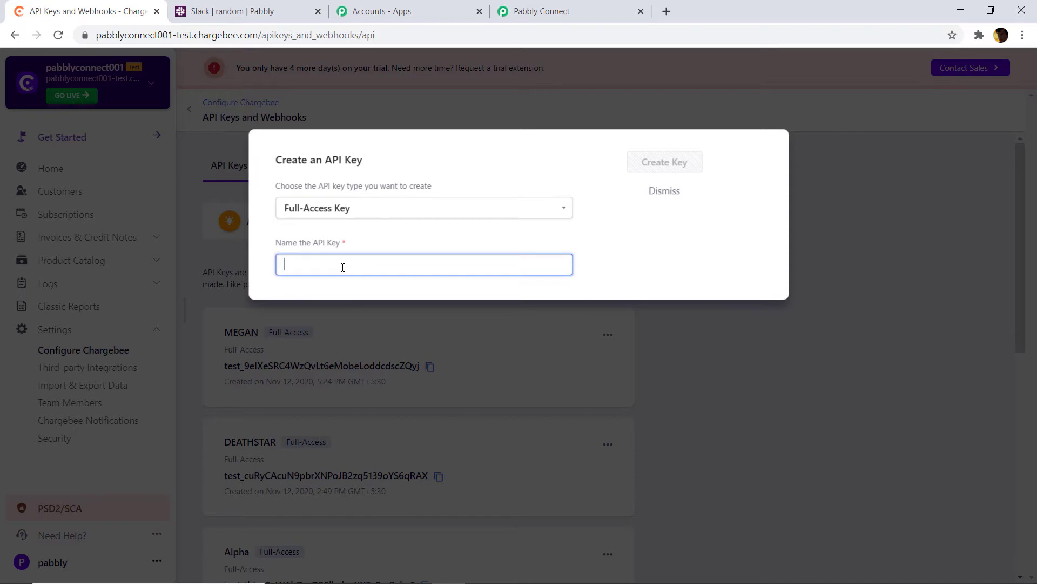
type("BARB")
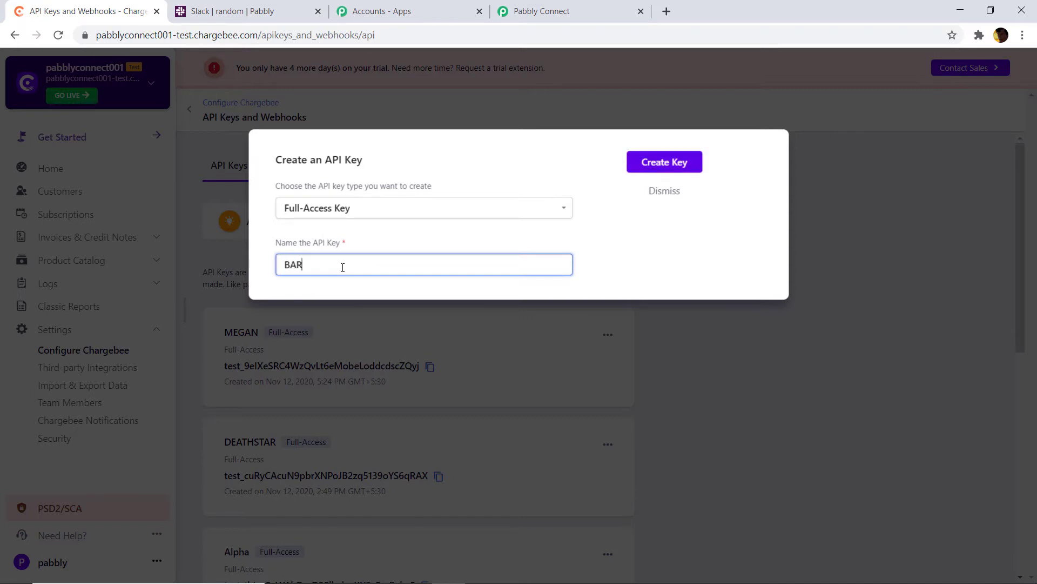
type("IE")
left_click(683, 172)
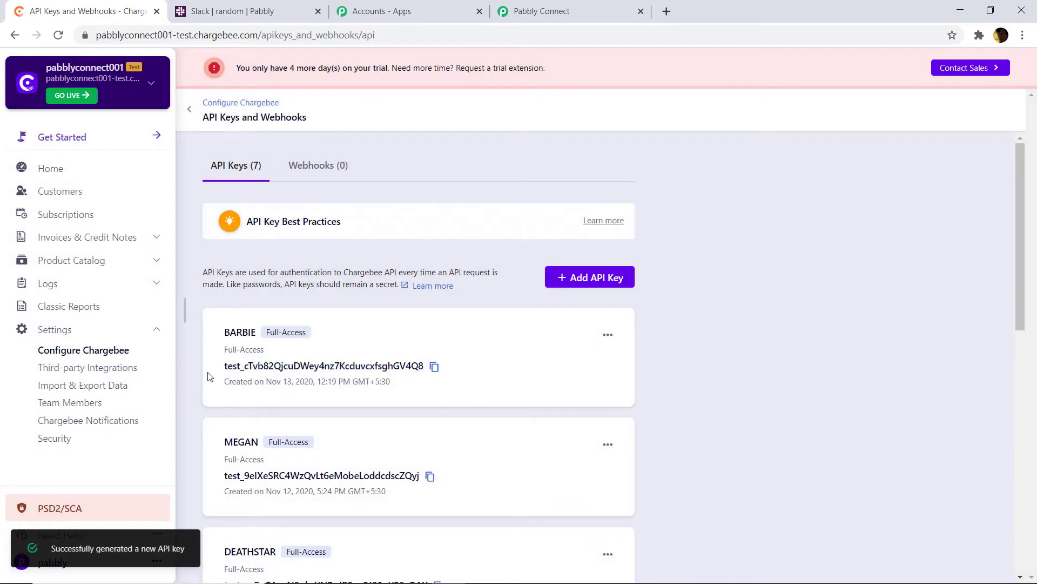
Copy the BARBIE API key into Pabbly Connect's API Key field
left_click(435, 367)
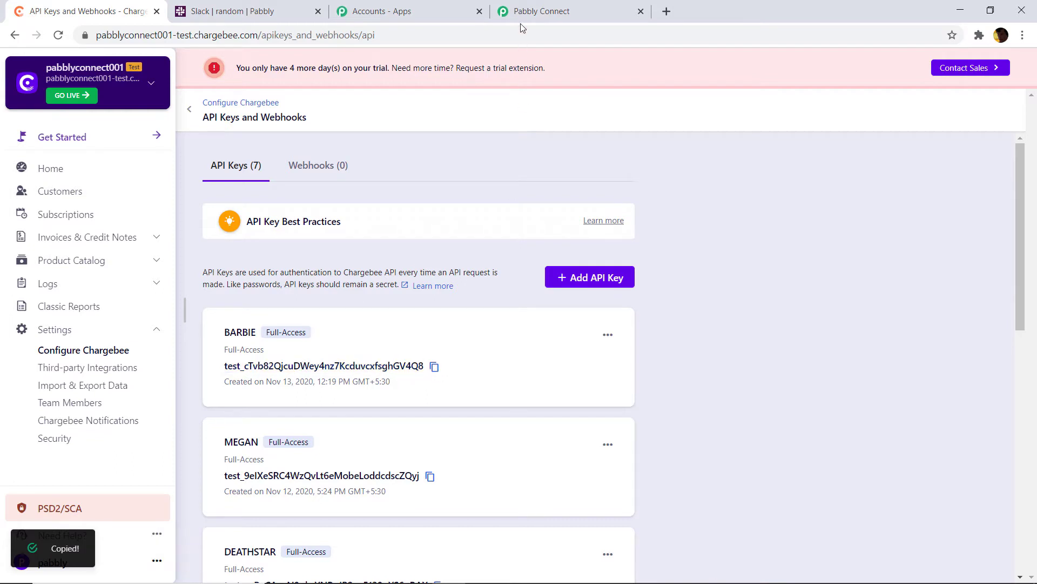
left_click(546, 11)
left_click(493, 196)
right_click(493, 197)
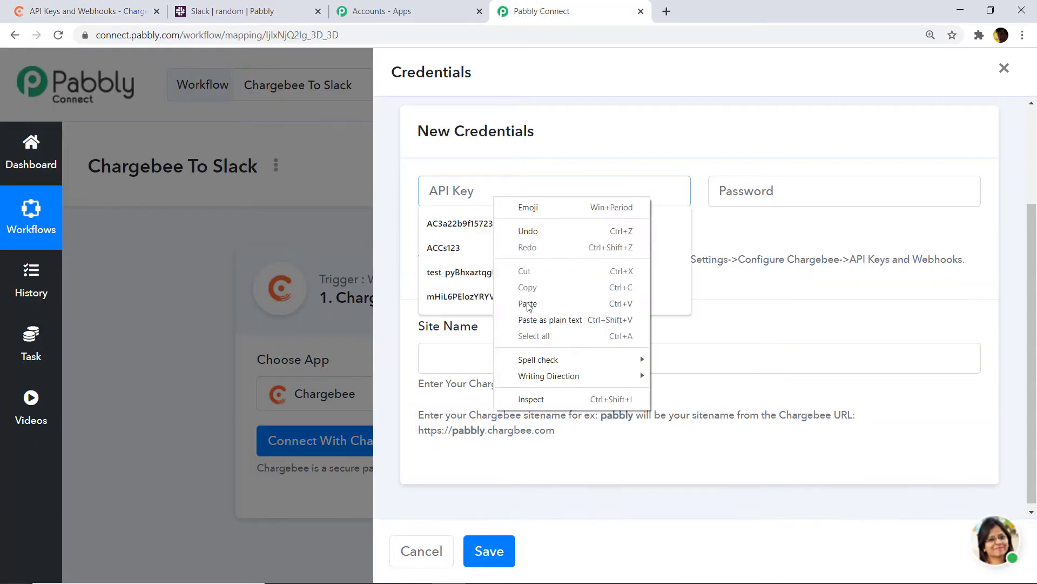
left_click(529, 305)
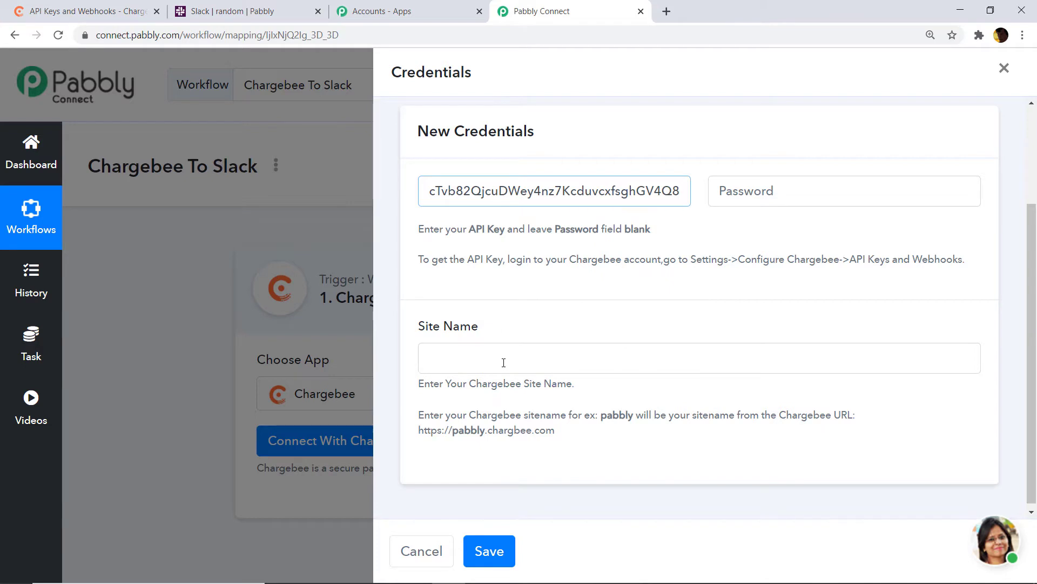
Copy the site name pabblyconnect001-test from Chargebee's address bar into the Site Name field
left_click(114, 11)
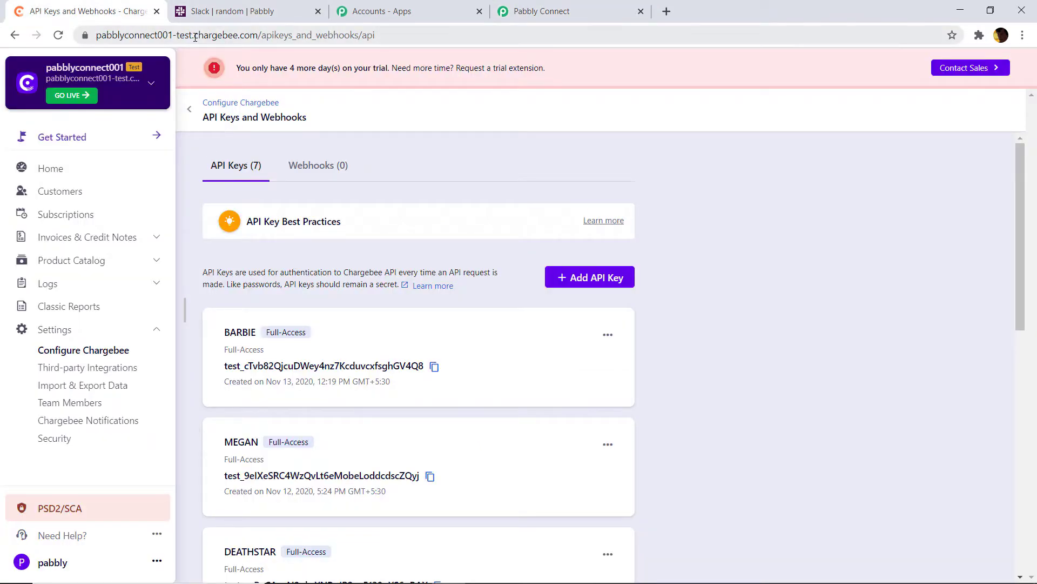
left_click_drag(200, 34, 91, 38)
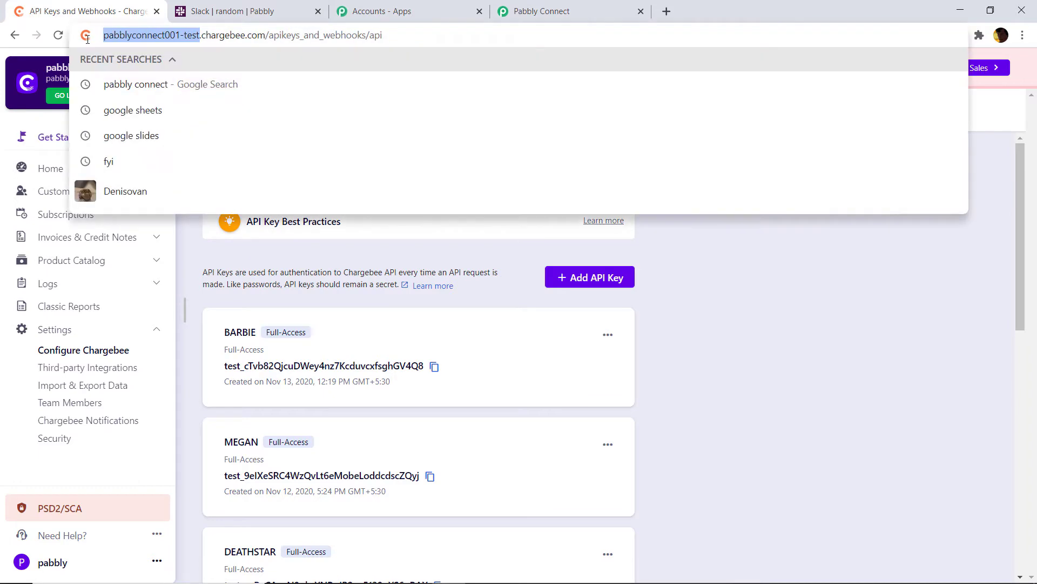
right_click(155, 36)
left_click(186, 117)
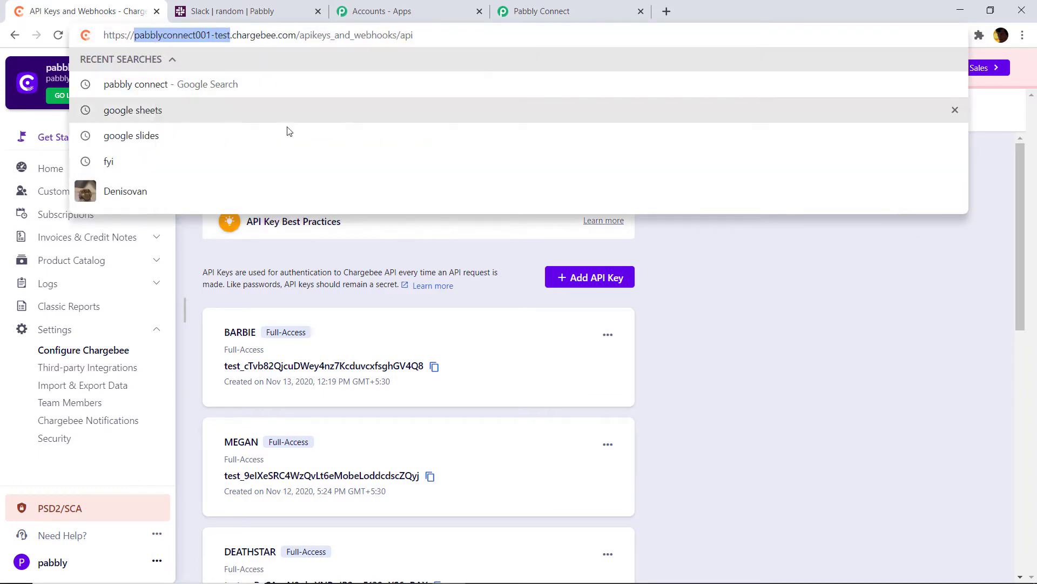
left_click(540, 11)
right_click(489, 363)
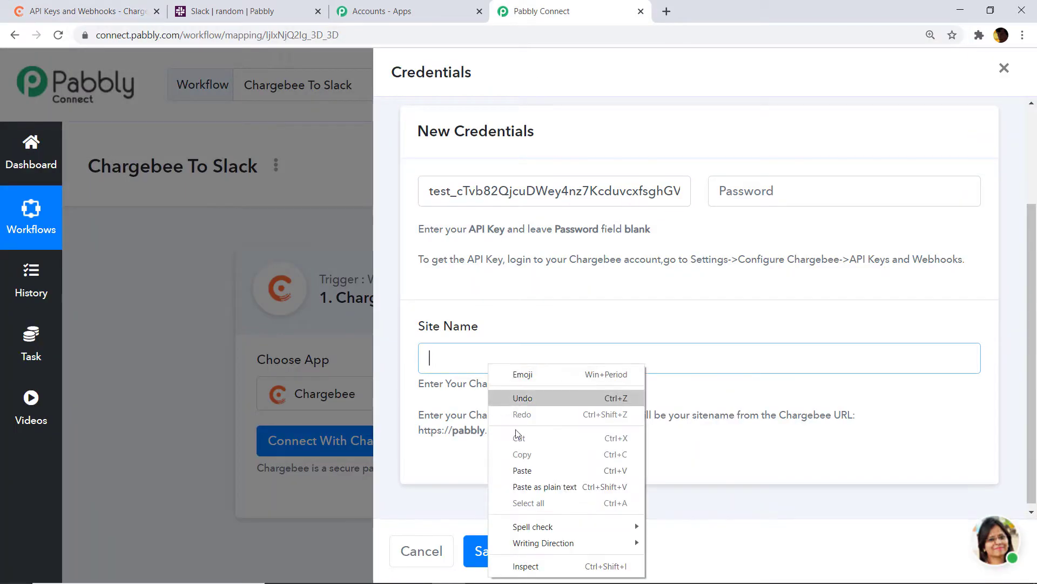
left_click(529, 483)
Save the Chargebee credentials and return to the Chargebee tab
left_click(488, 550)
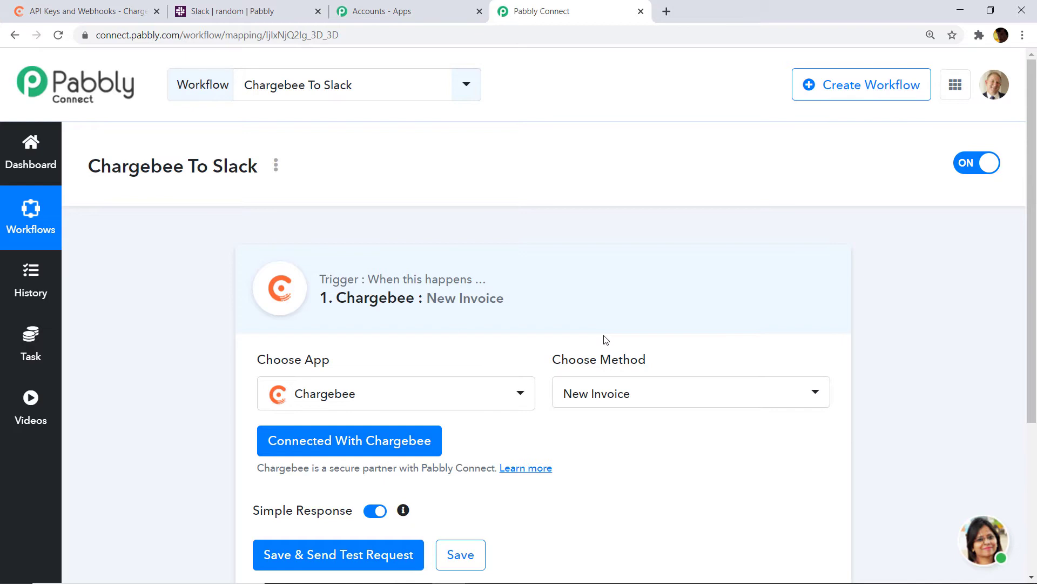
scroll(592, 345, "down", 3)
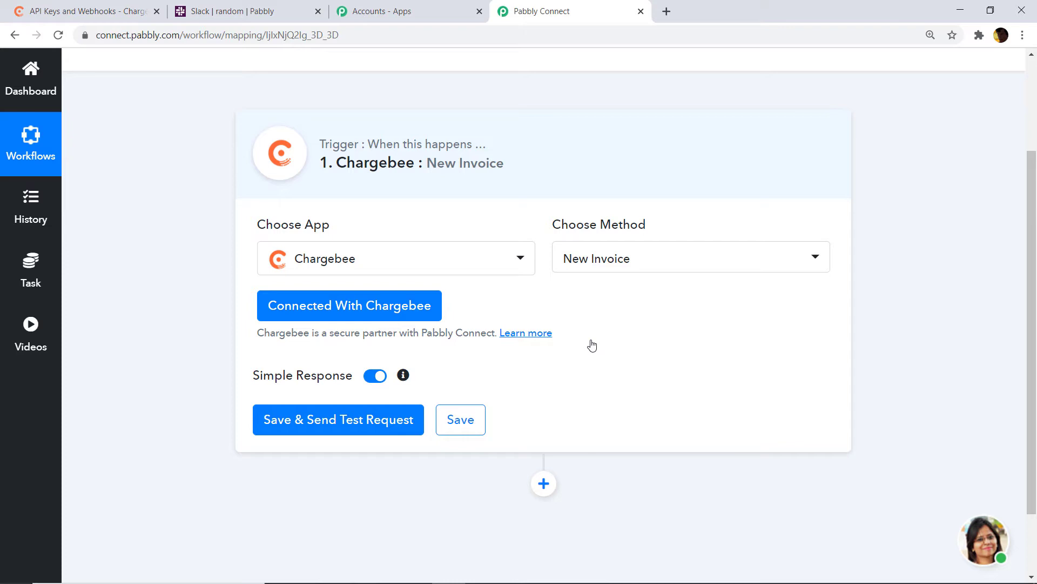
left_click(76, 12)
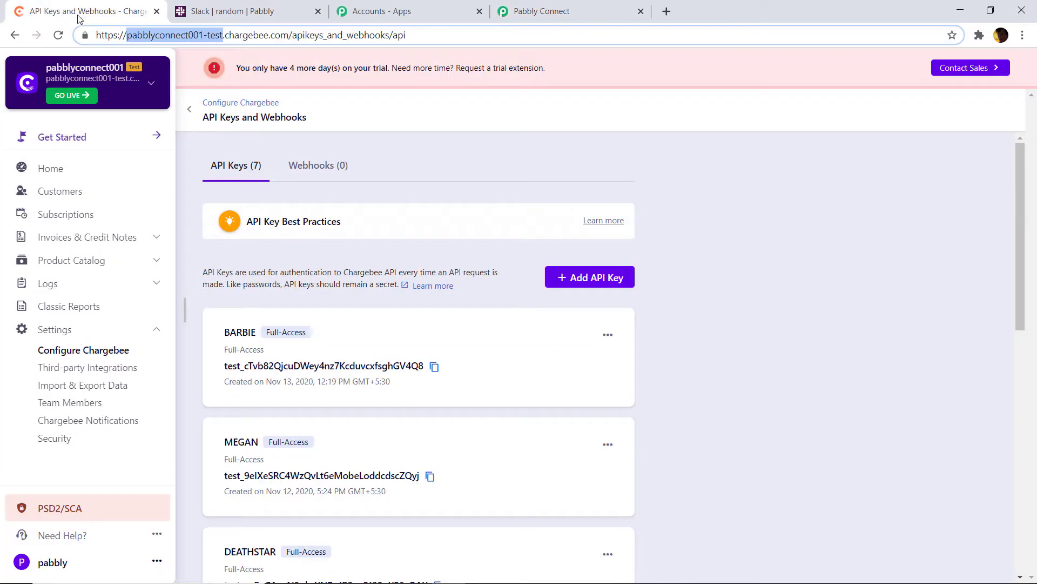
Open the Starbucks customer's details and bring up the Add Card form under Payment Methods
left_click(72, 195)
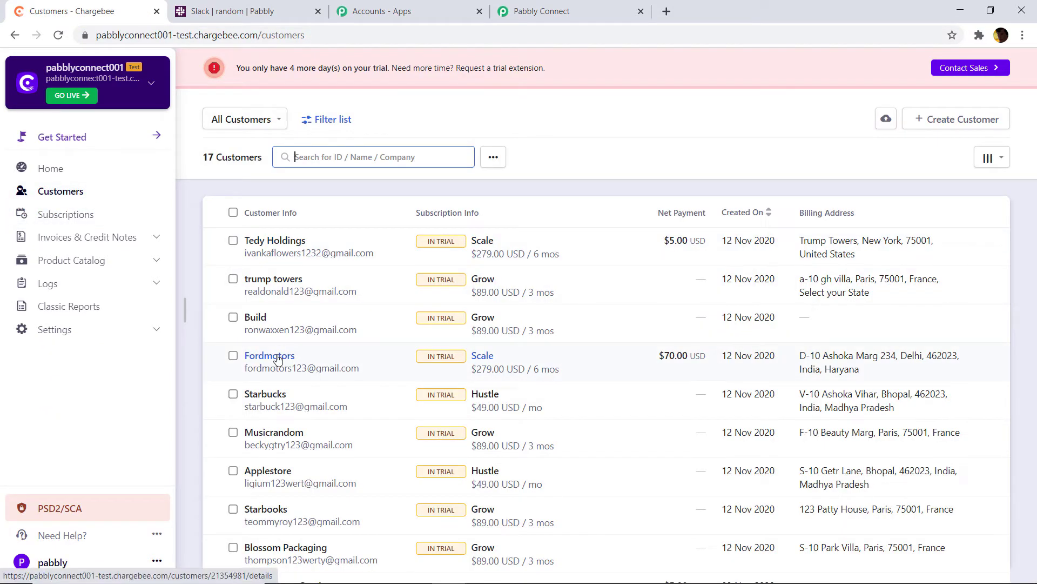
left_click(279, 394)
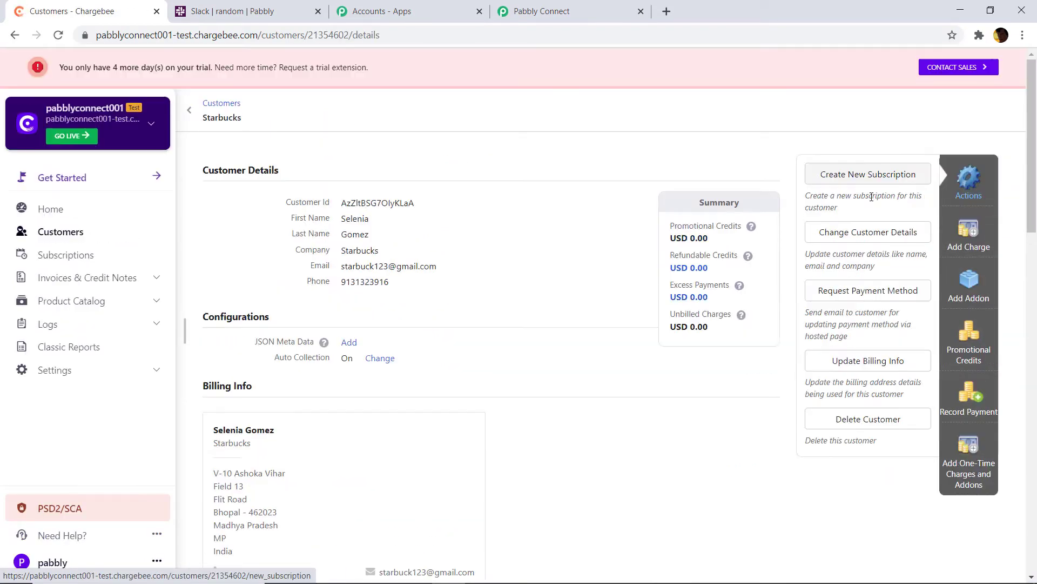
scroll(772, 243, "down", 1)
scroll(724, 250, "up", 1)
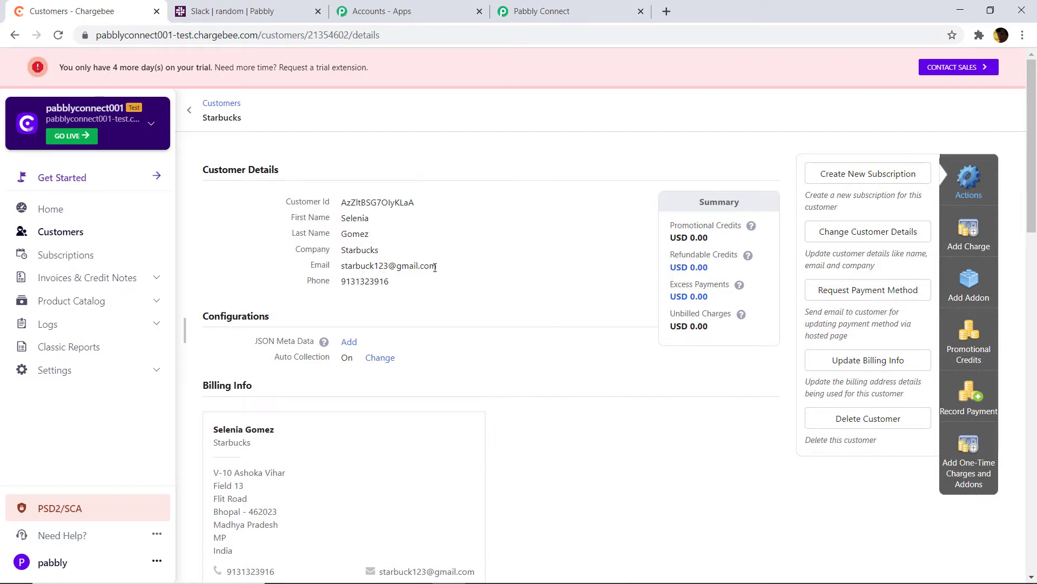
scroll(507, 265, "down", 1)
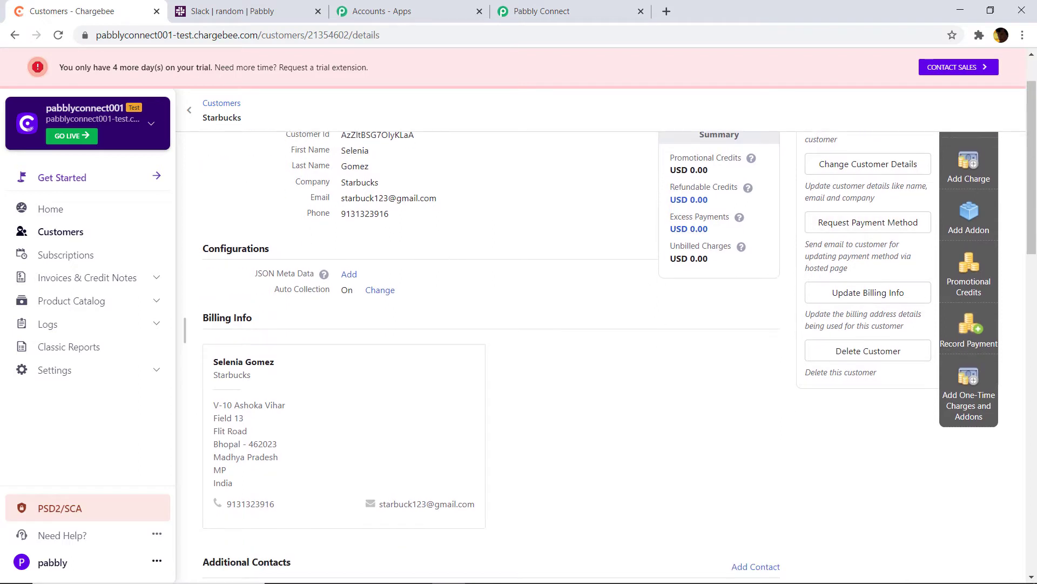
scroll(864, 292, "up", 1)
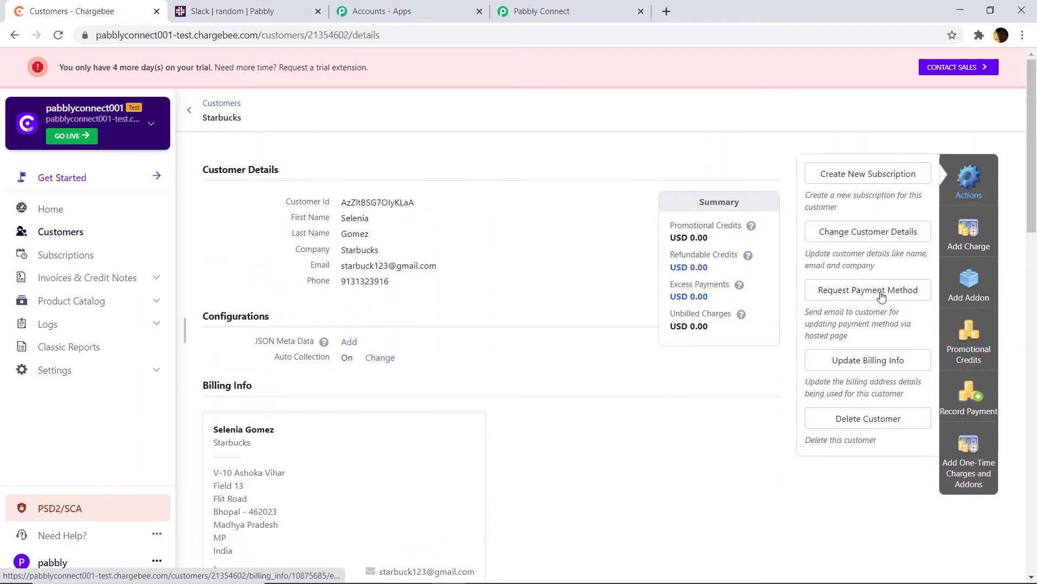
left_click(958, 245)
scroll(577, 320, "down", 3)
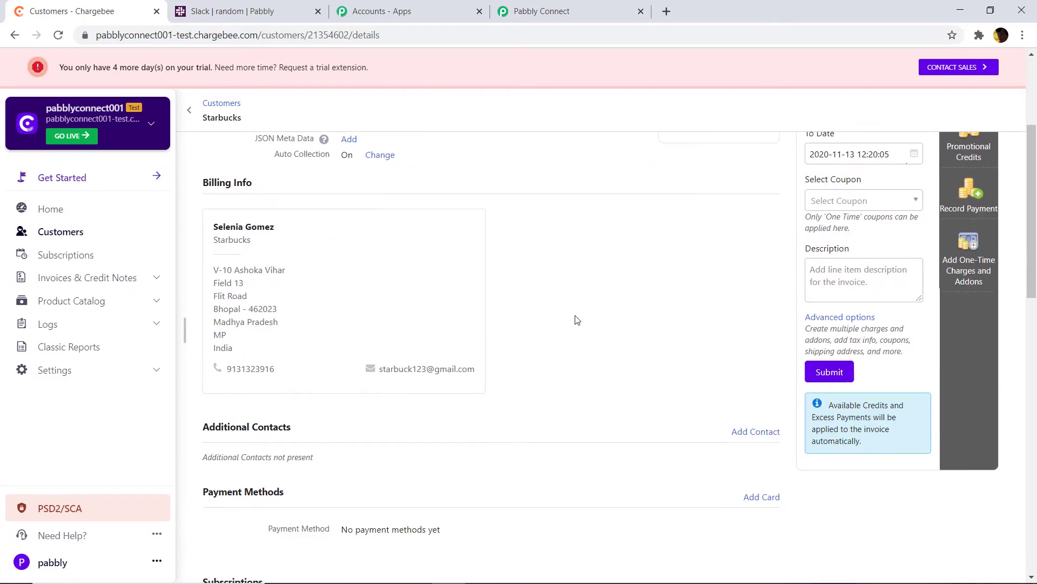
scroll(577, 320, "down", 1)
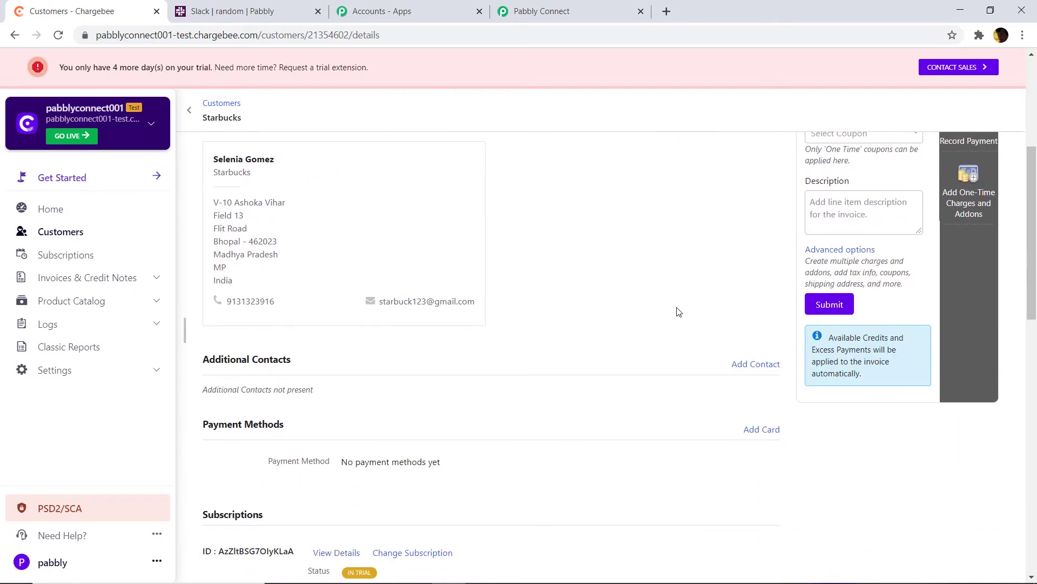
left_click(773, 428)
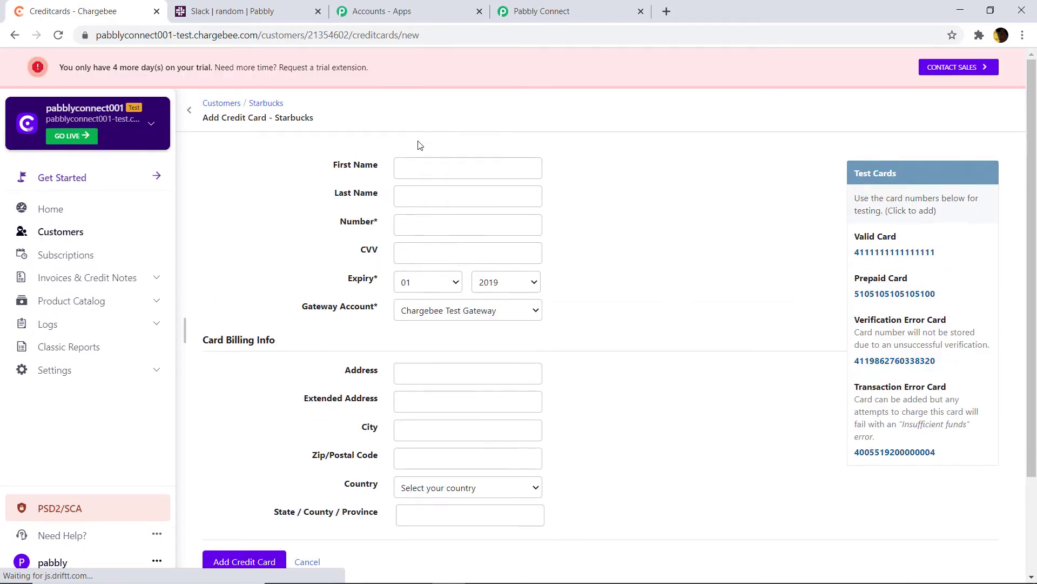
Autofill the cardholder name and billing address, and paste the valid test card number
left_click(400, 167)
left_click(456, 211)
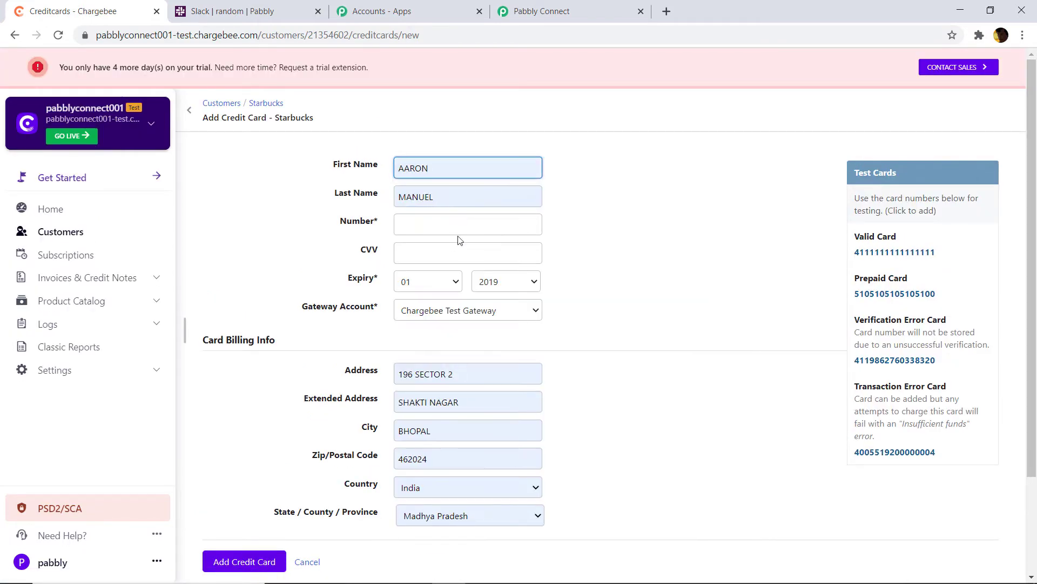
left_click_drag(939, 253, 844, 253)
left_click(760, 250)
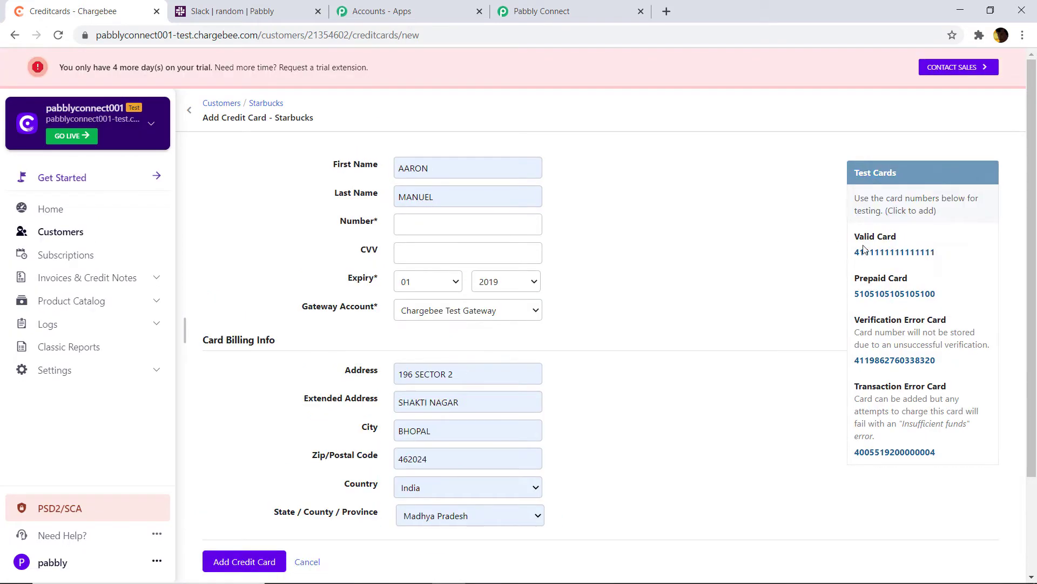
left_click_drag(937, 252, 860, 257)
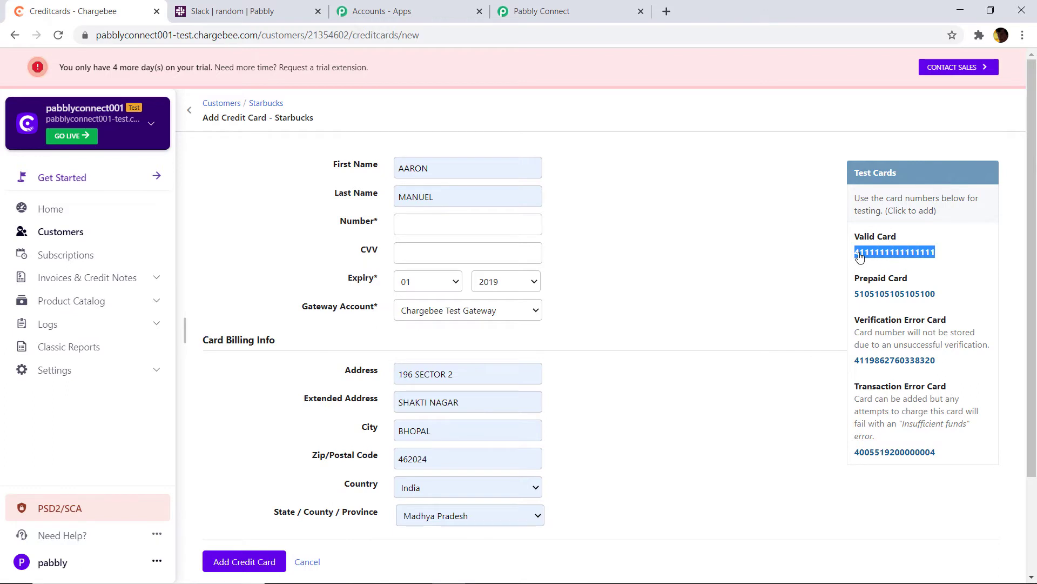
right_click(860, 257)
left_click(865, 268)
left_click(451, 225)
right_click(442, 222)
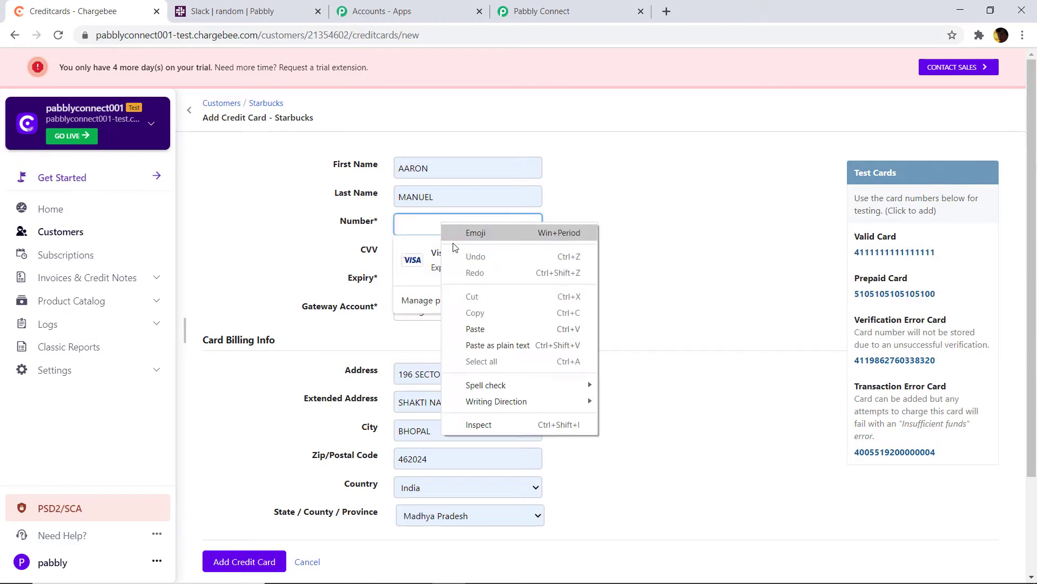
left_click(485, 329)
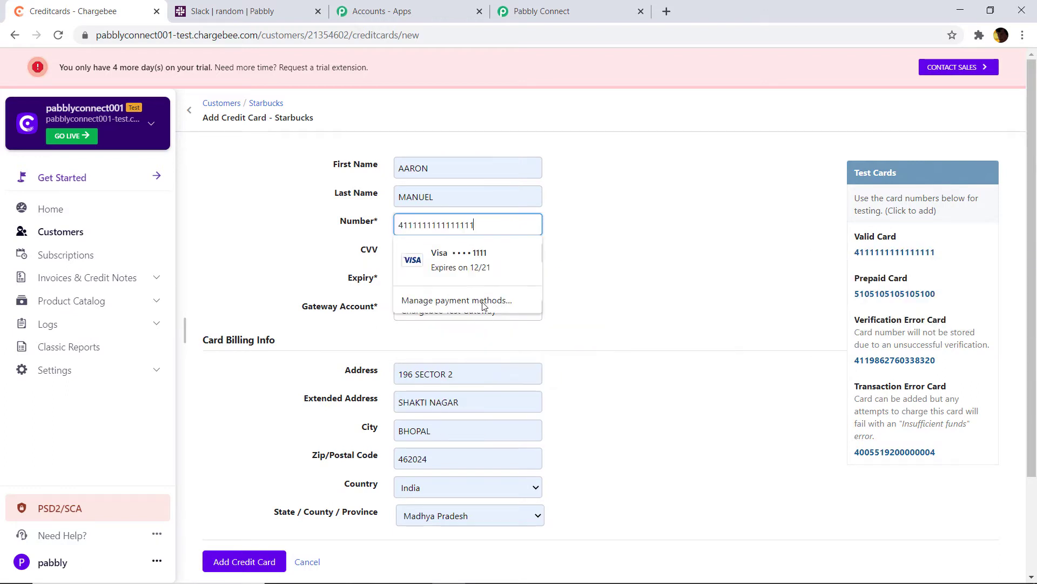
left_click(484, 267)
left_click(449, 259)
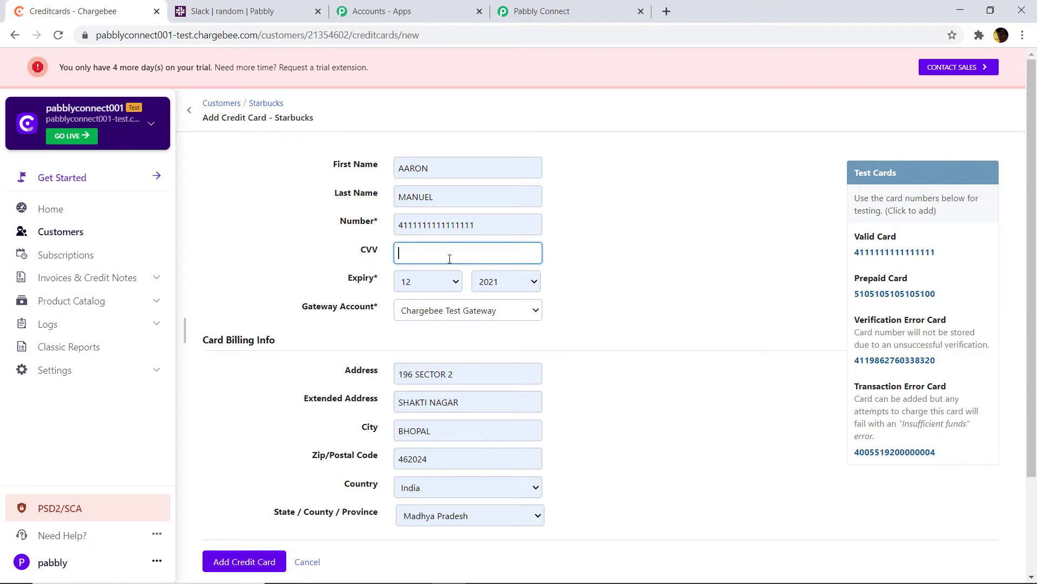
type("7777")
scroll(450, 259, "down", 3)
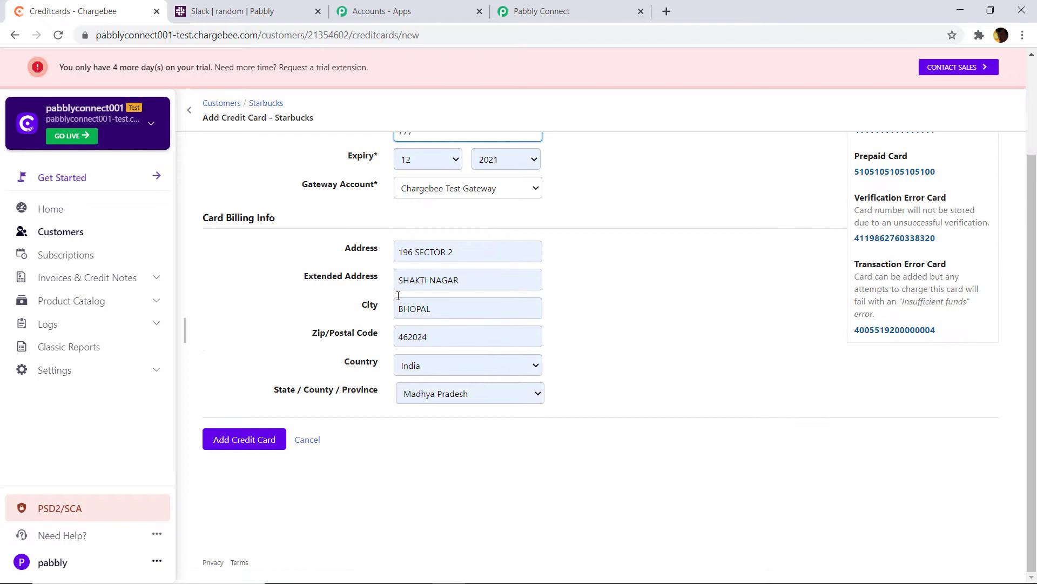
left_click(244, 446)
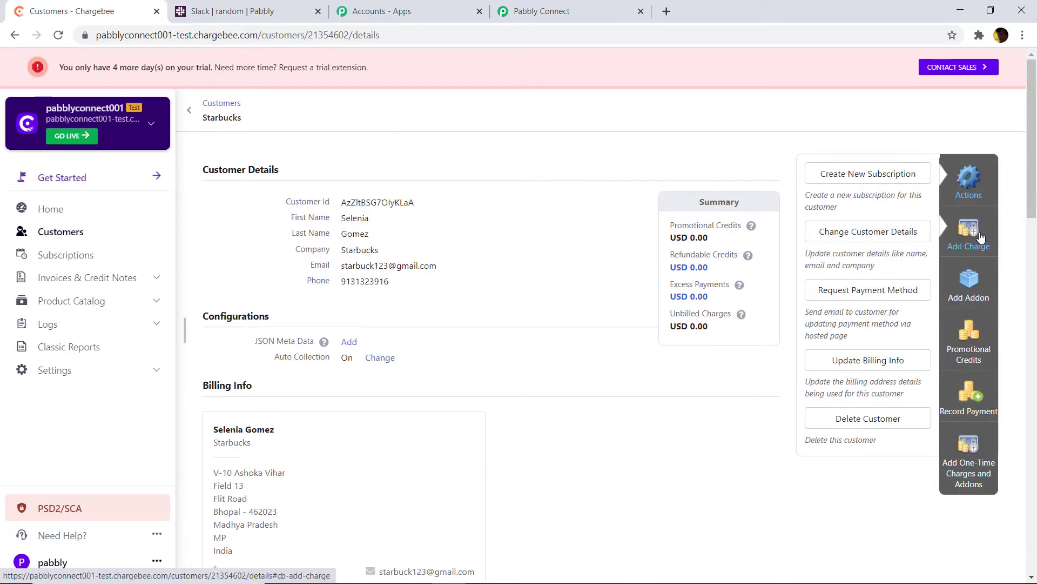
Submit a USD 140 charge for Starbucks ending November 16, described 'HEY CHARGE HAS BEEN MAD'
left_click(981, 238)
left_click(873, 214)
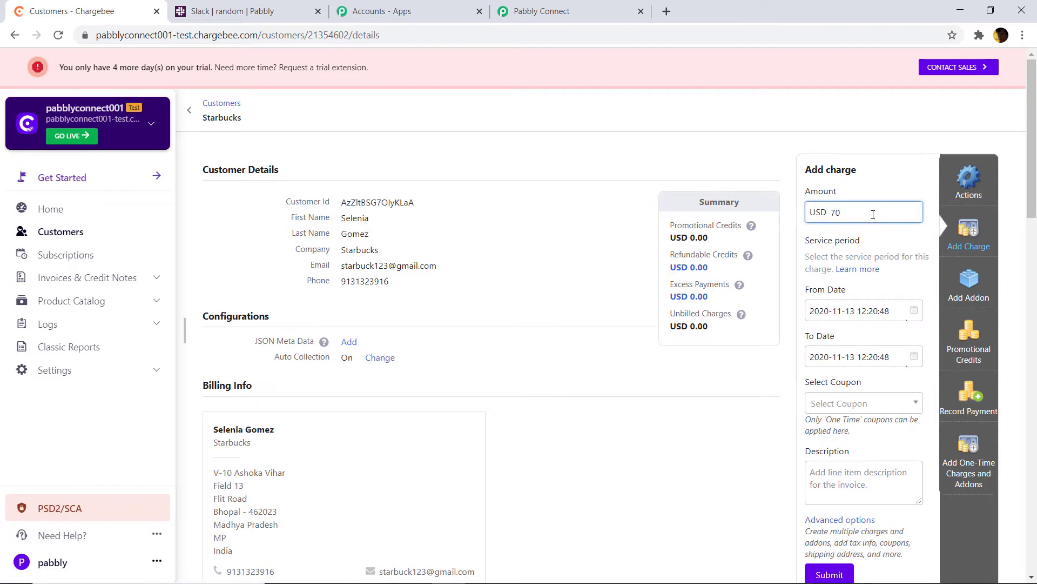
key("BackSpace")
key("BackSpace")
type("14")
scroll(873, 214, "down", 1)
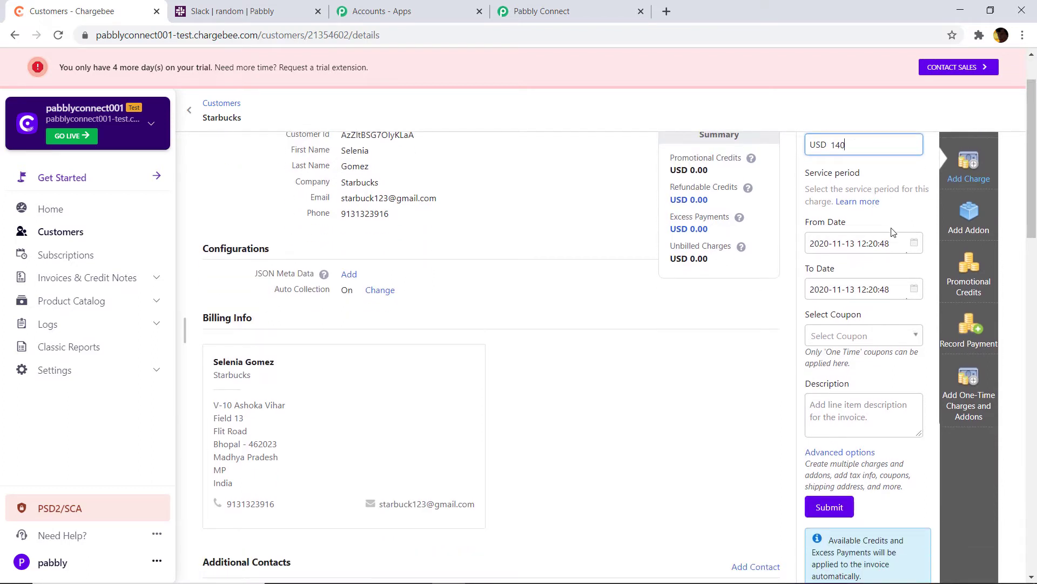
left_click(918, 296)
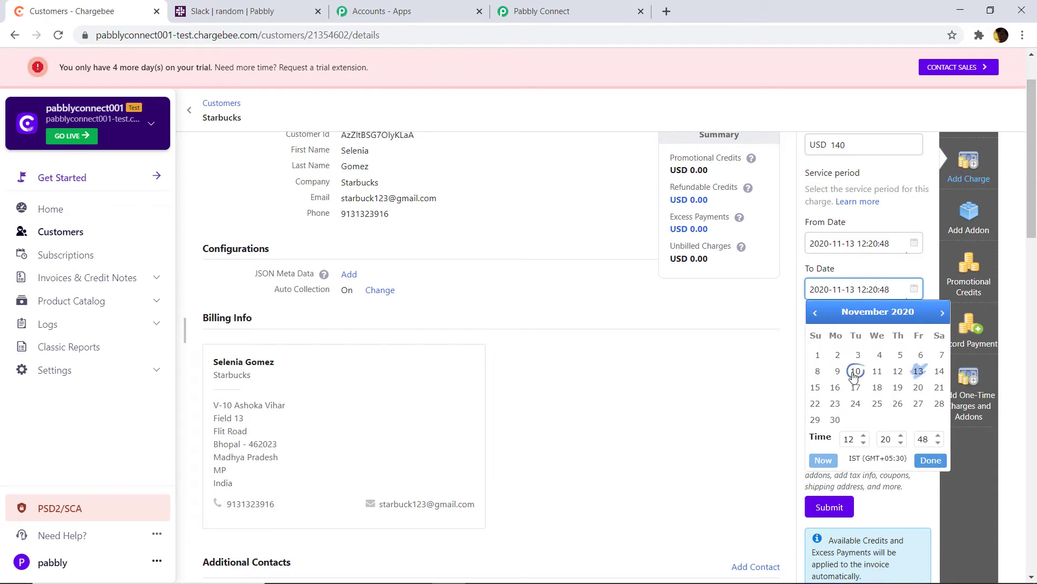
left_click(836, 388)
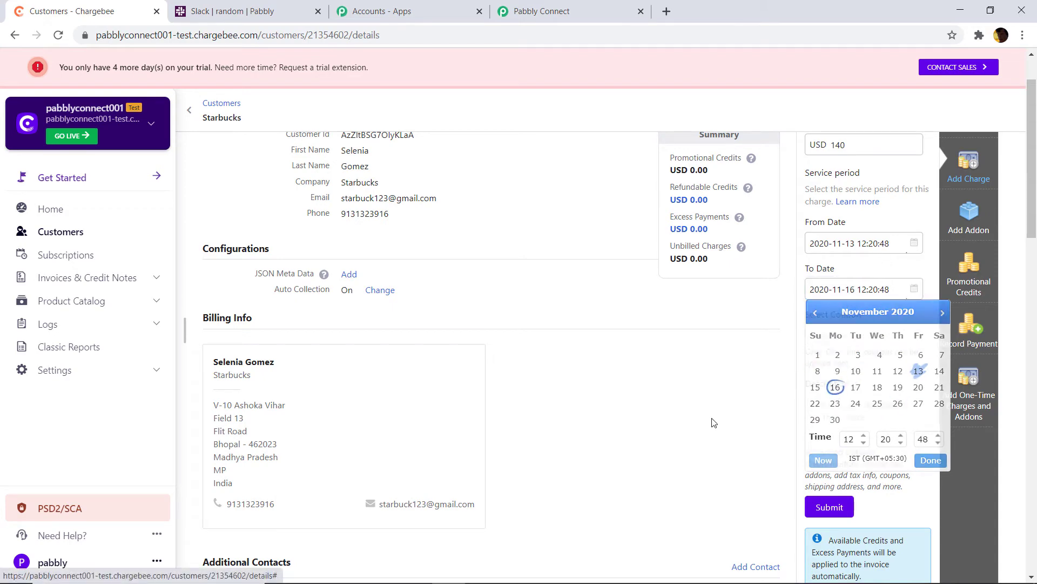
scroll(897, 288, "down", 3)
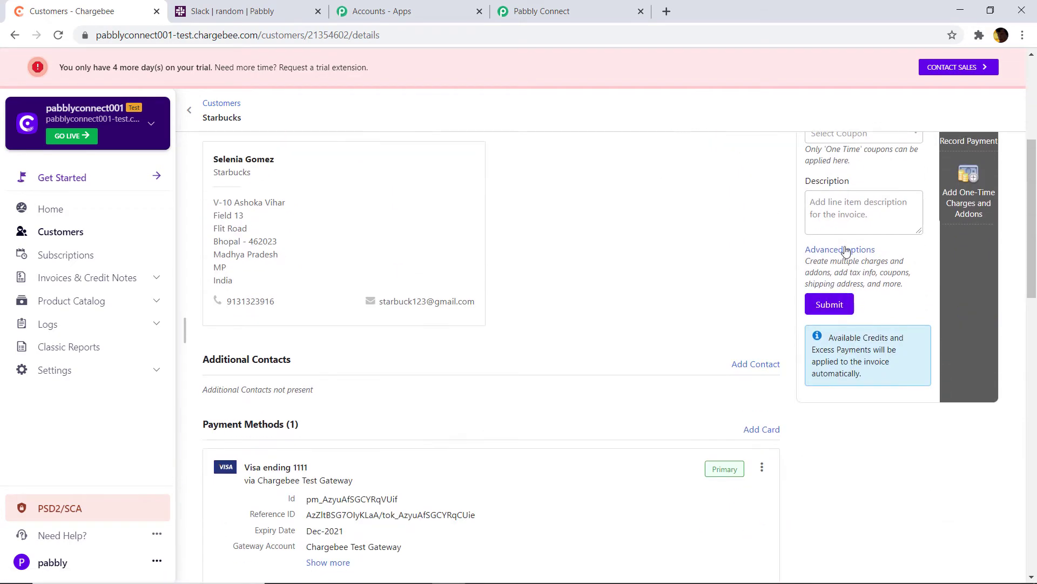
left_click(851, 209)
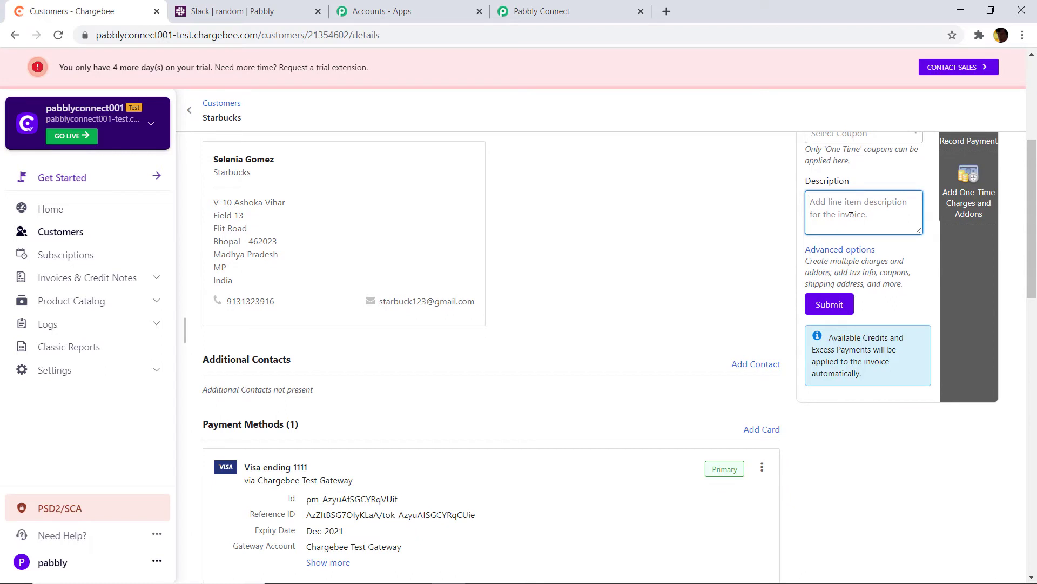
type("HEY CHARGE HAS B")
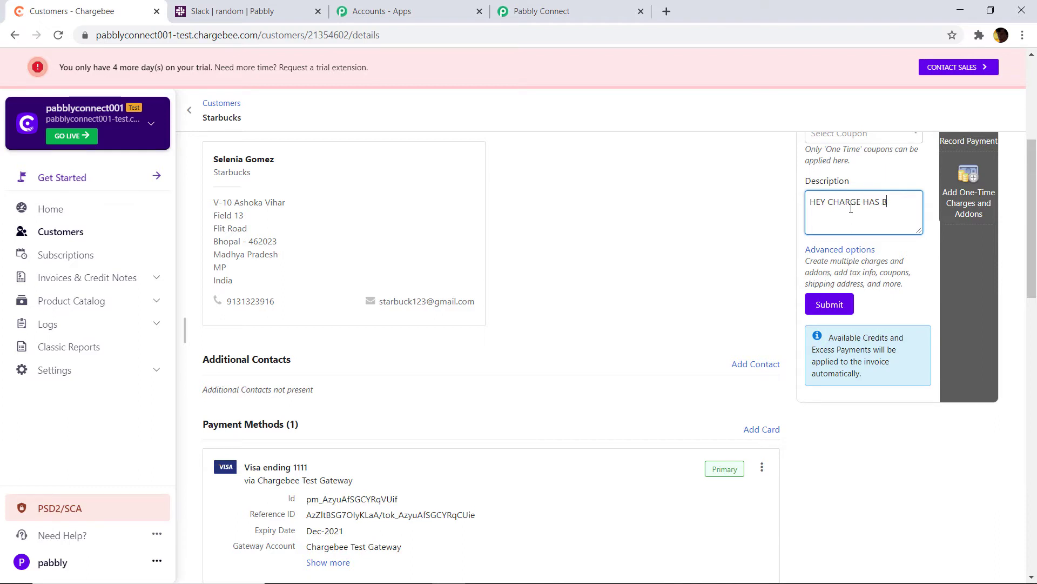
type("EEN MADE")
left_click(842, 304)
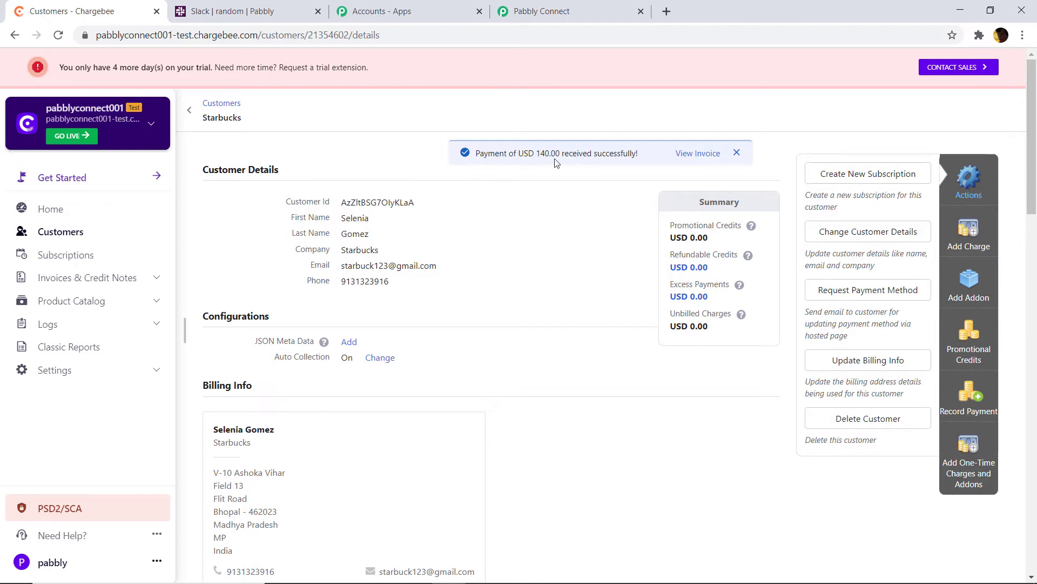
Fetch the new Chargebee invoice as the trigger's test response, showing it paid with total 14000
left_click(528, 9)
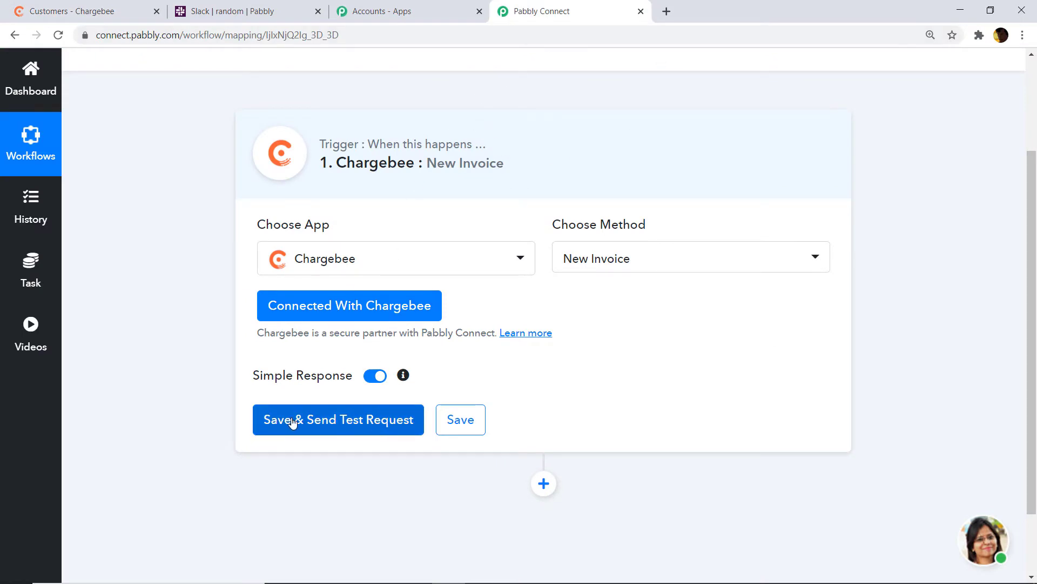
left_click(356, 423)
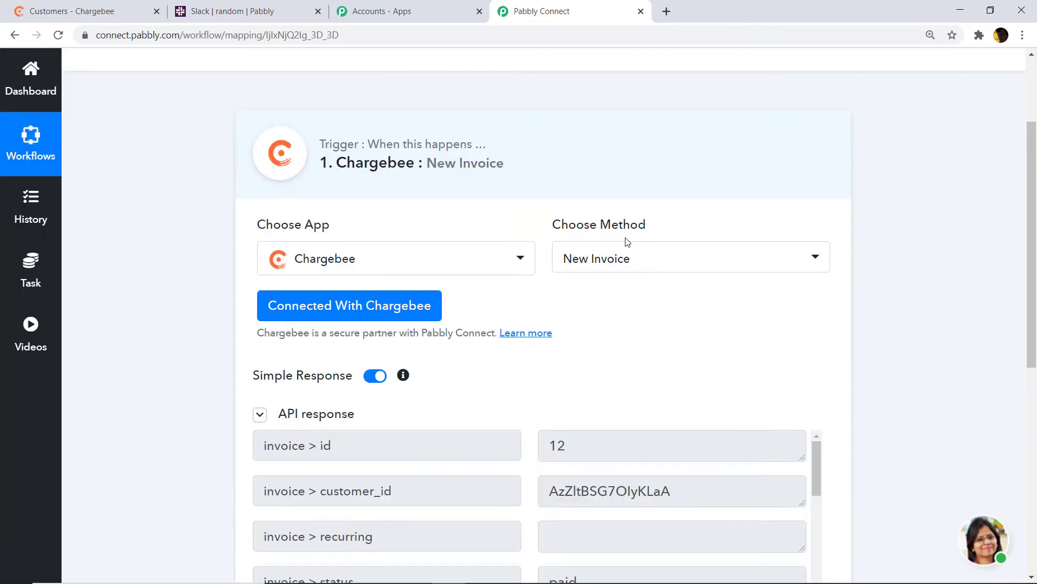
scroll(583, 319, "down", 4)
scroll(605, 290, "down", 3)
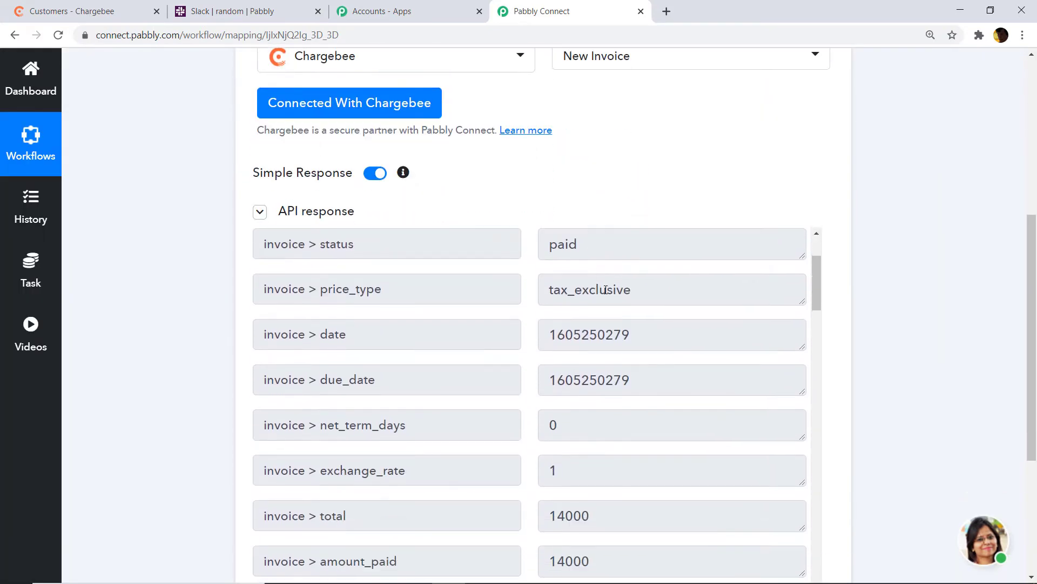
scroll(606, 292, "up", 3)
scroll(606, 292, "down", 5)
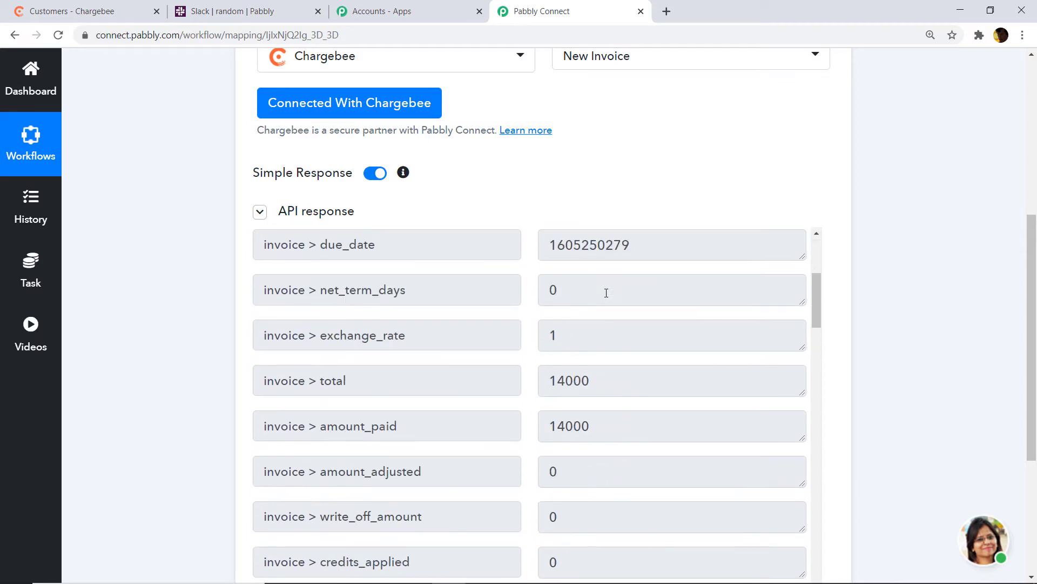
scroll(570, 319, "down", 1)
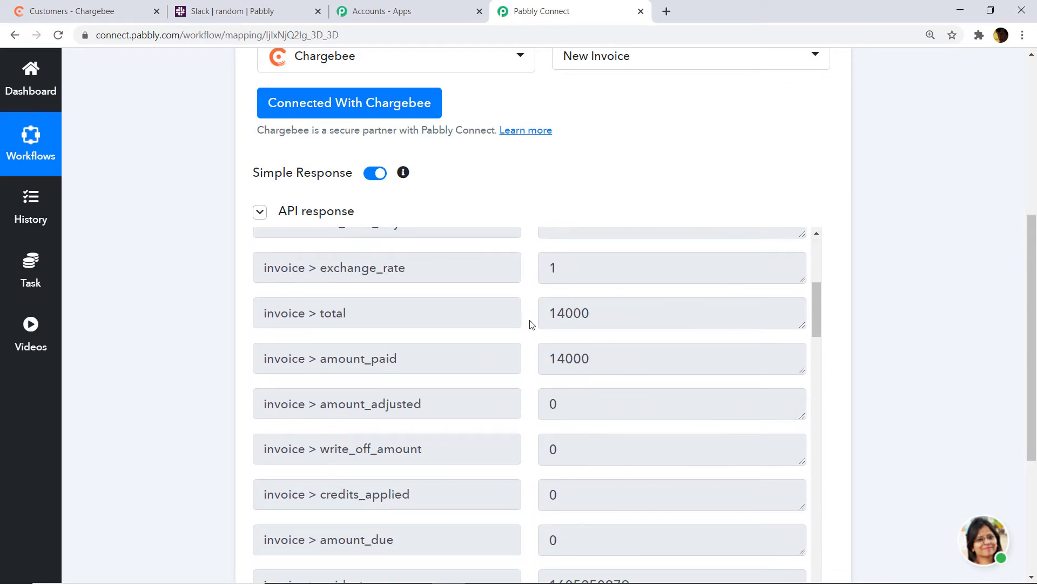
left_click(152, 5)
scroll(296, 338, "down", 10)
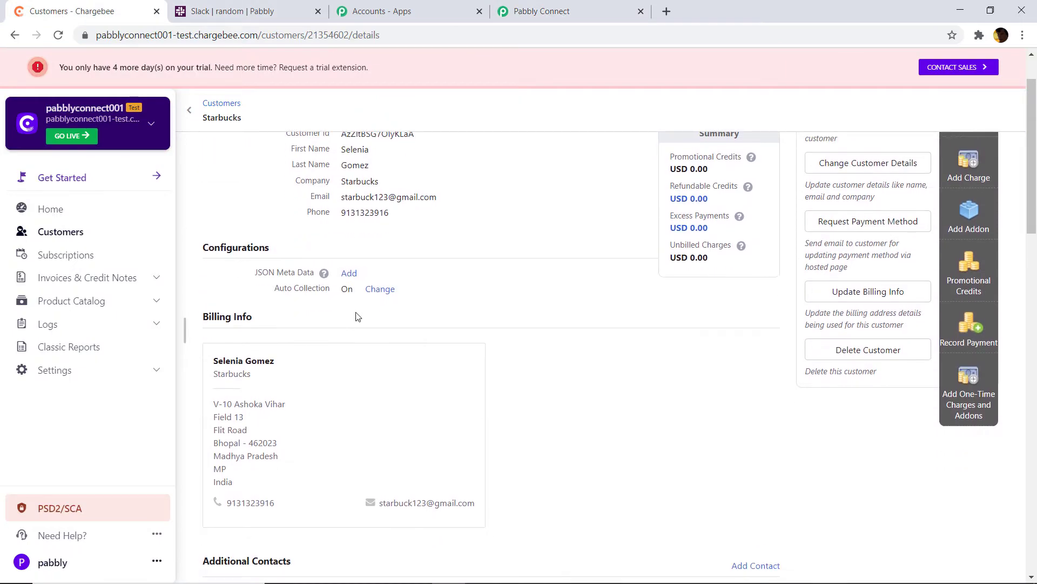
scroll(478, 293, "down", 4)
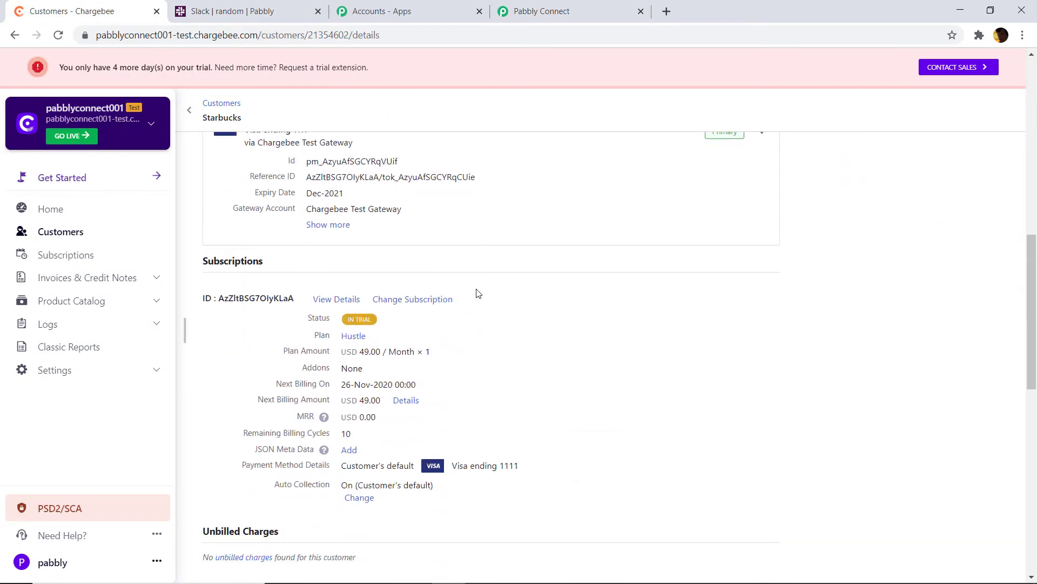
scroll(475, 302, "down", 5)
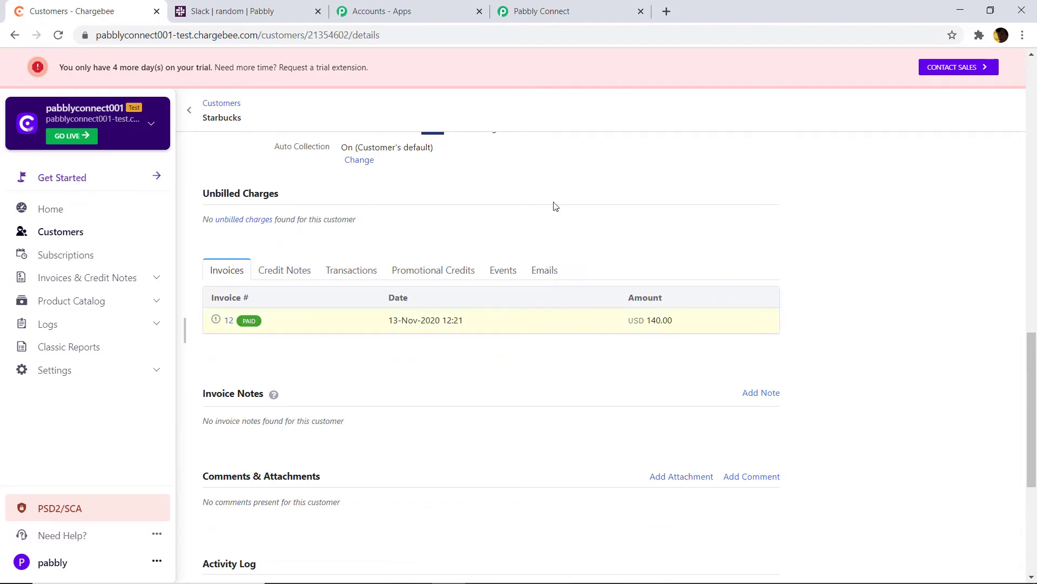
left_click(503, 5)
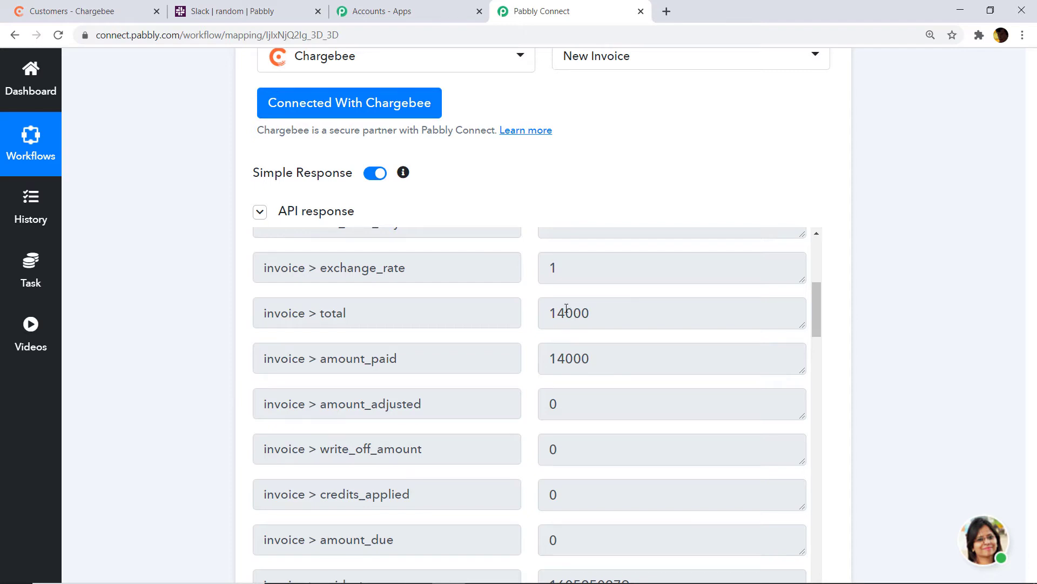
scroll(566, 309, "down", 5)
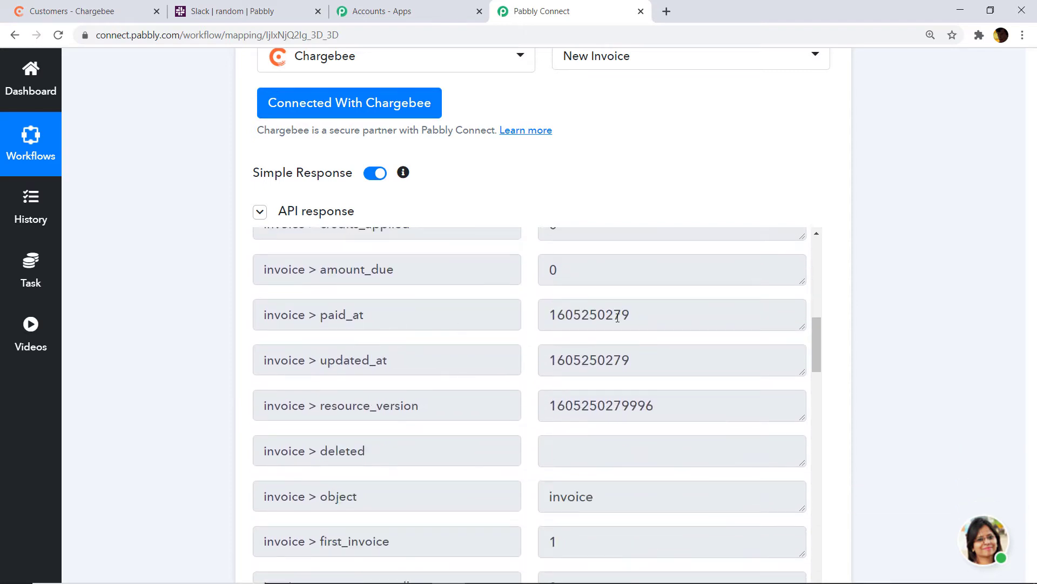
scroll(417, 322, "down", 4)
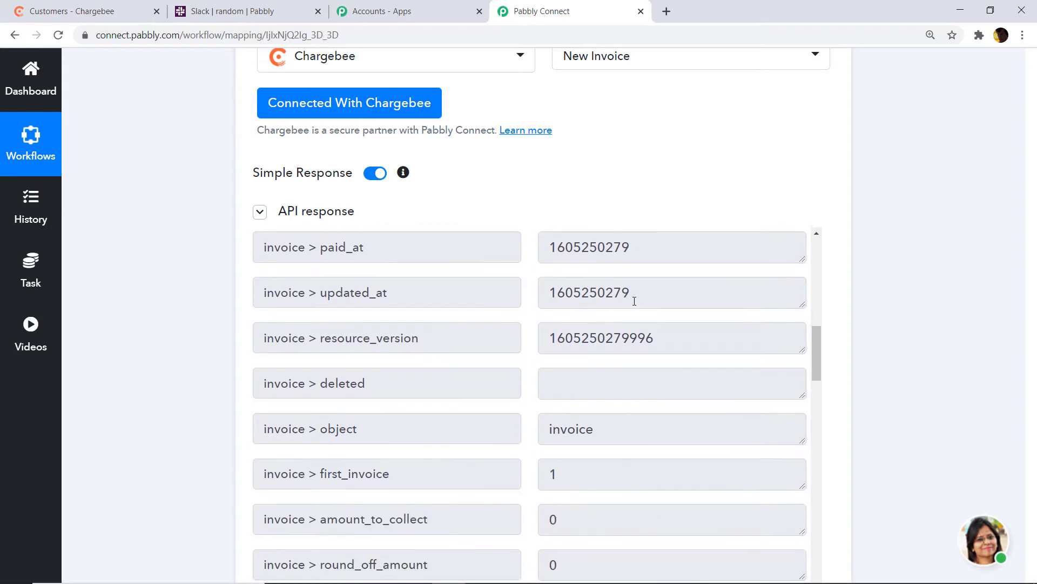
scroll(597, 345, "down", 4)
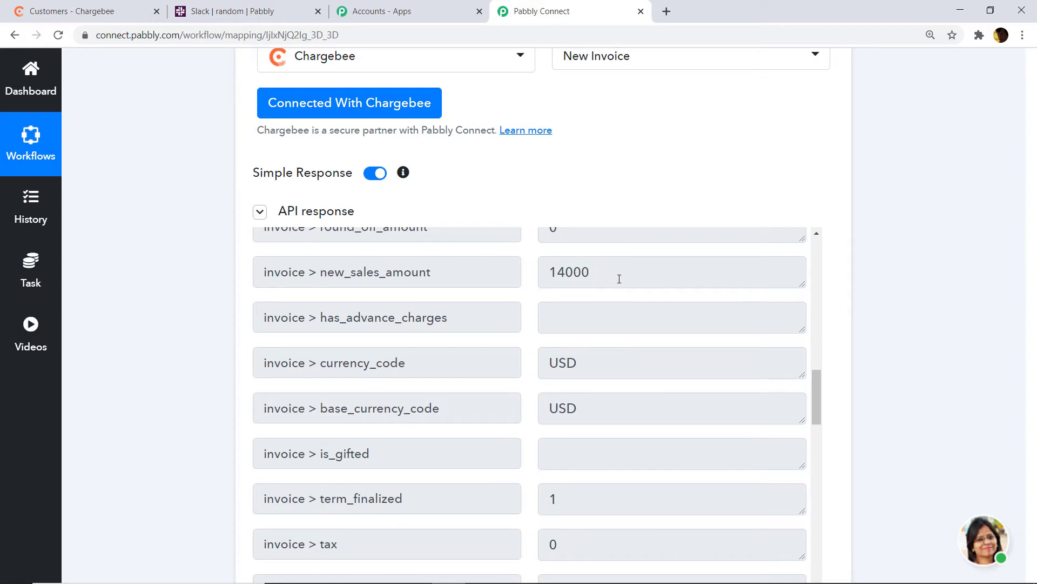
scroll(540, 298, "down", 1)
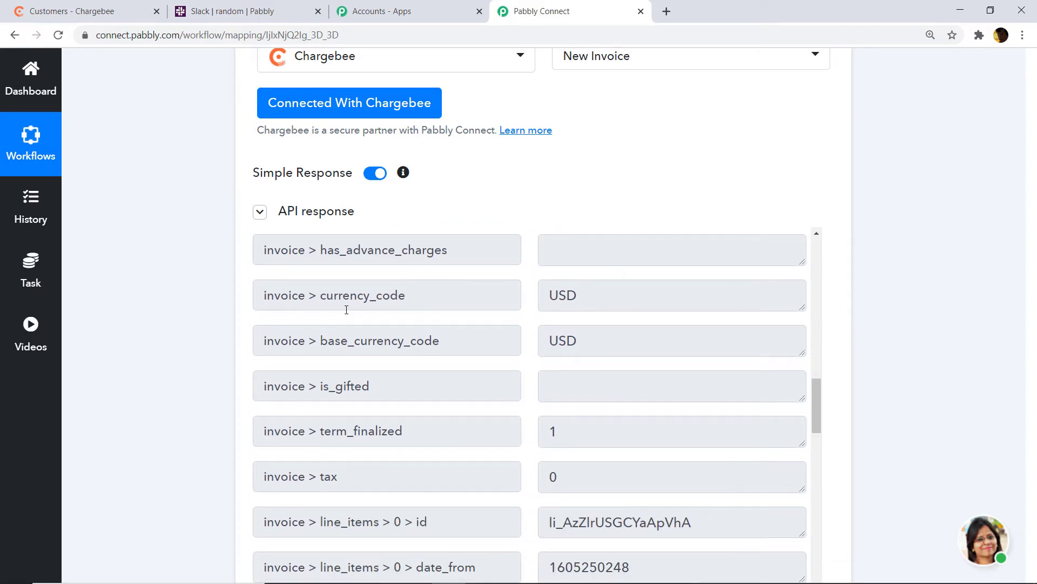
scroll(571, 327, "down", 2)
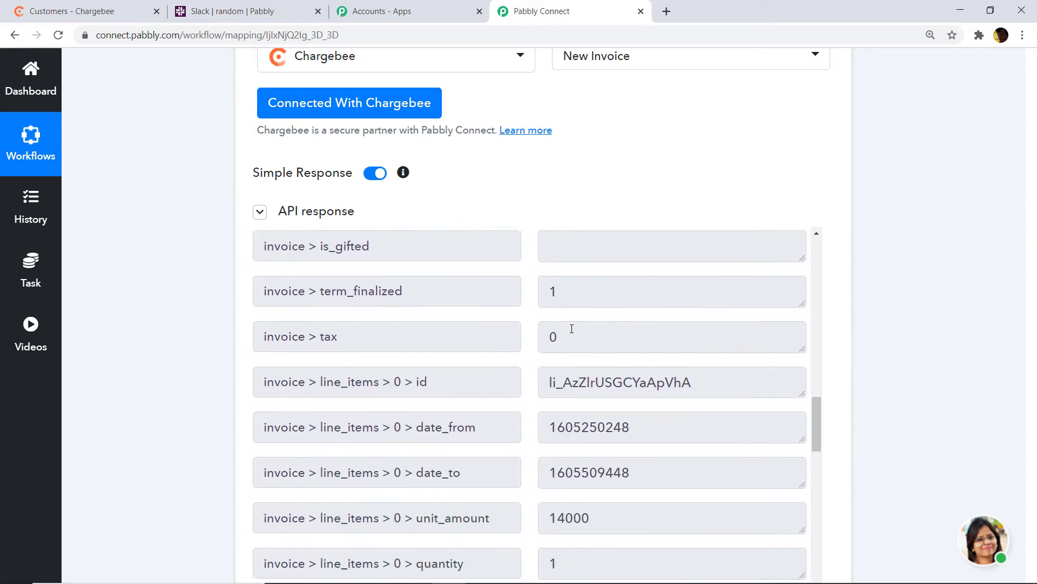
scroll(572, 328, "down", 12)
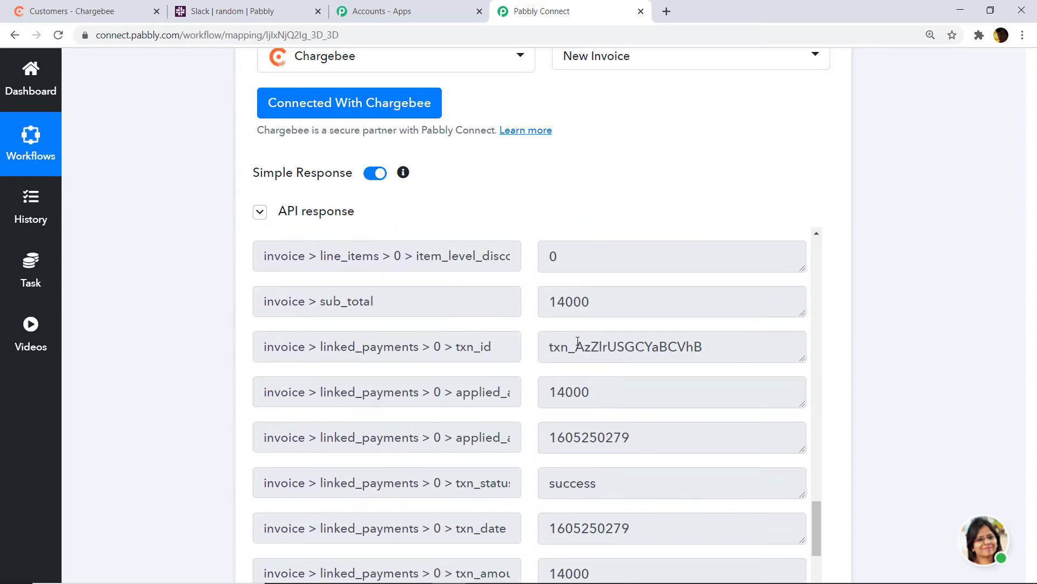
scroll(578, 341, "down", 6)
scroll(546, 337, "up", 3)
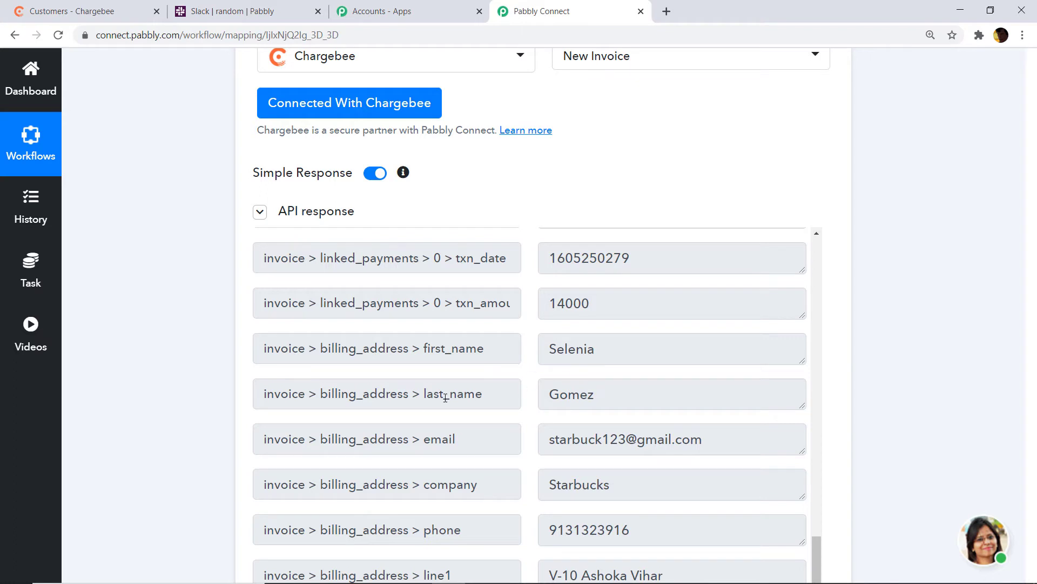
scroll(568, 382, "down", 1)
scroll(670, 377, "down", 1)
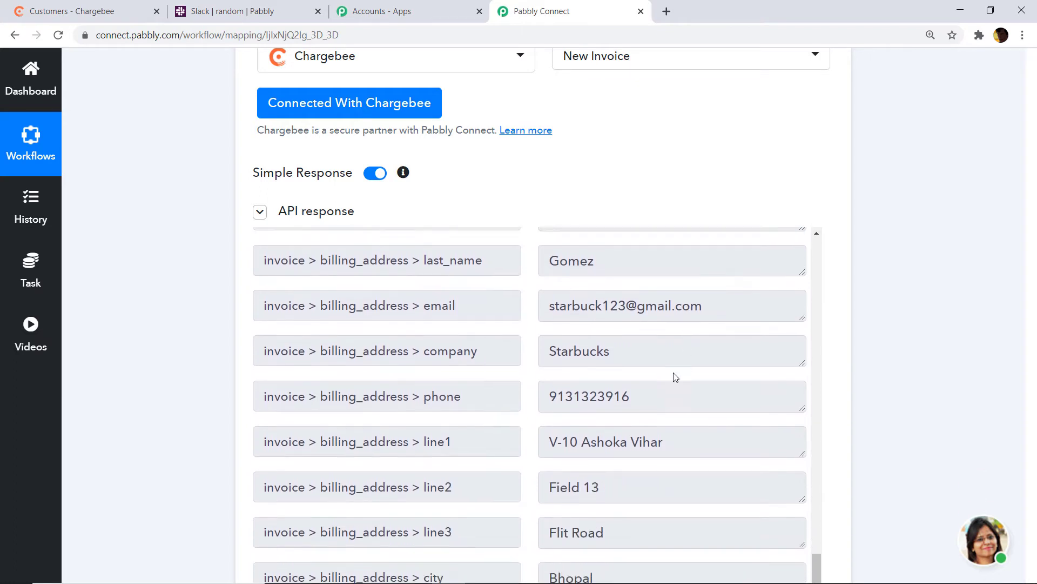
scroll(646, 357, "down", 1)
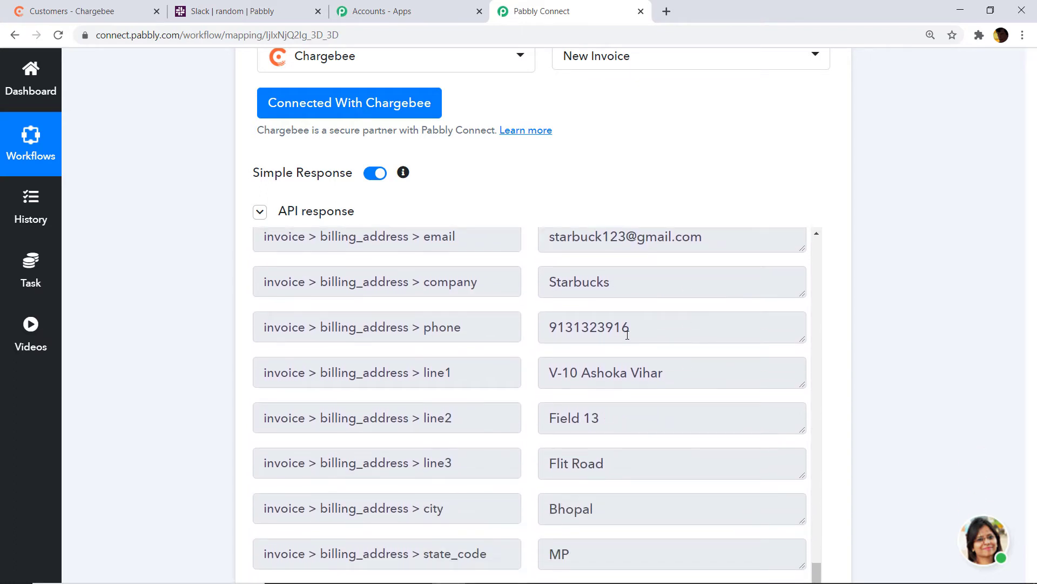
scroll(627, 334, "down", 1)
scroll(573, 346, "down", 1)
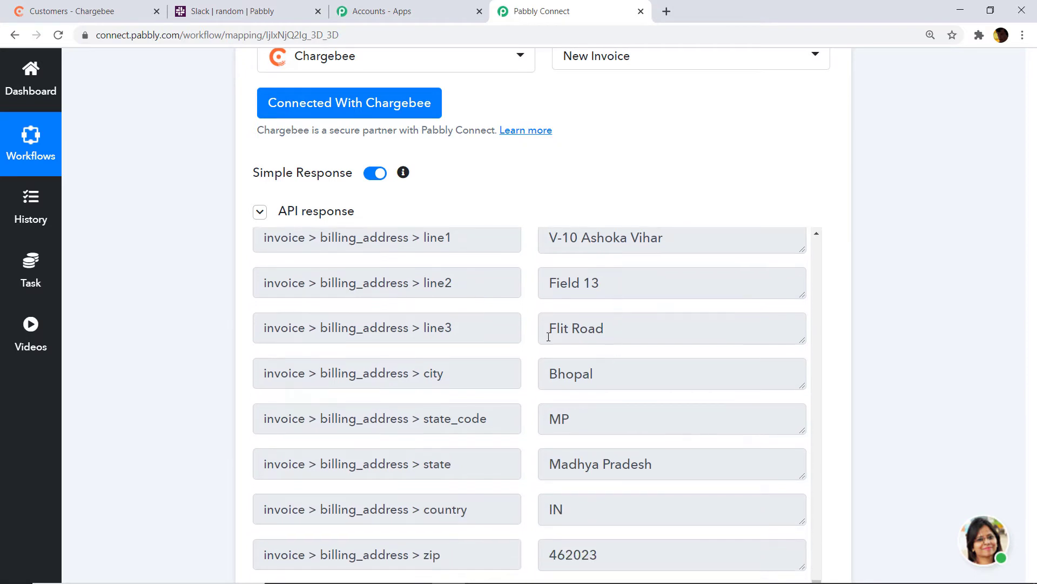
scroll(568, 334, "down", 1)
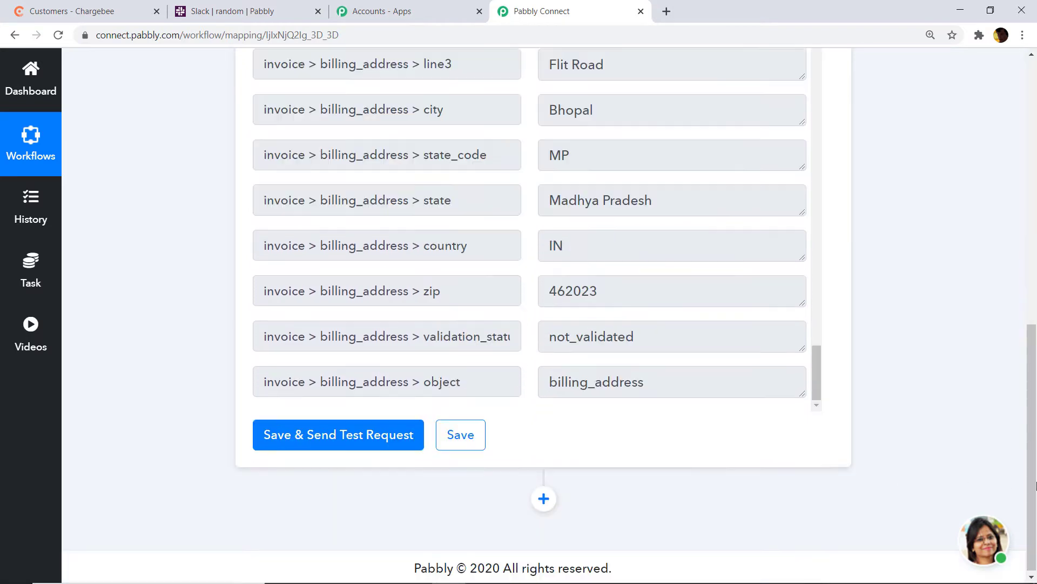
scroll(1035, 502, "down", 5)
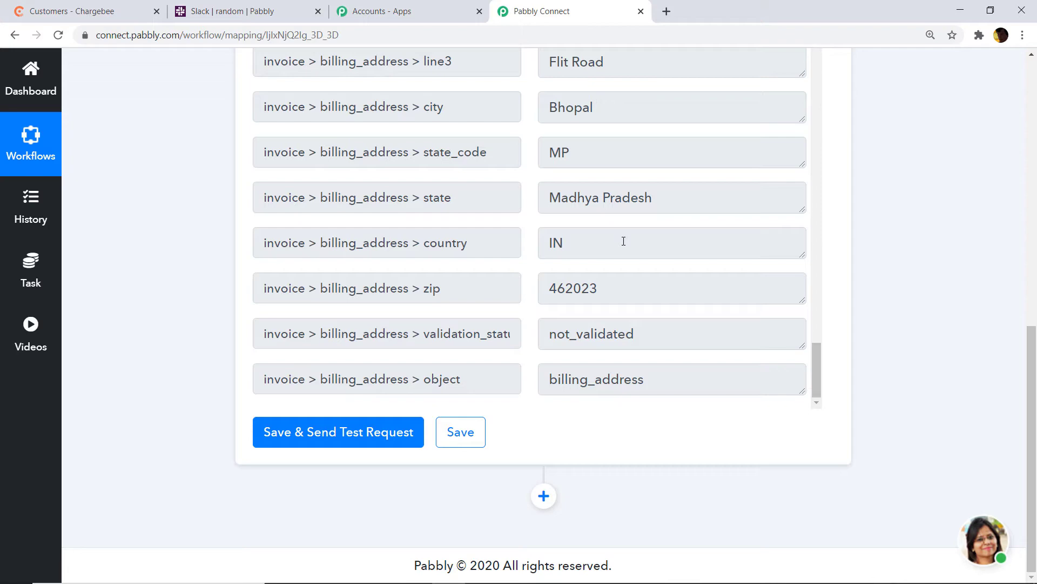
scroll(624, 241, "up", 15)
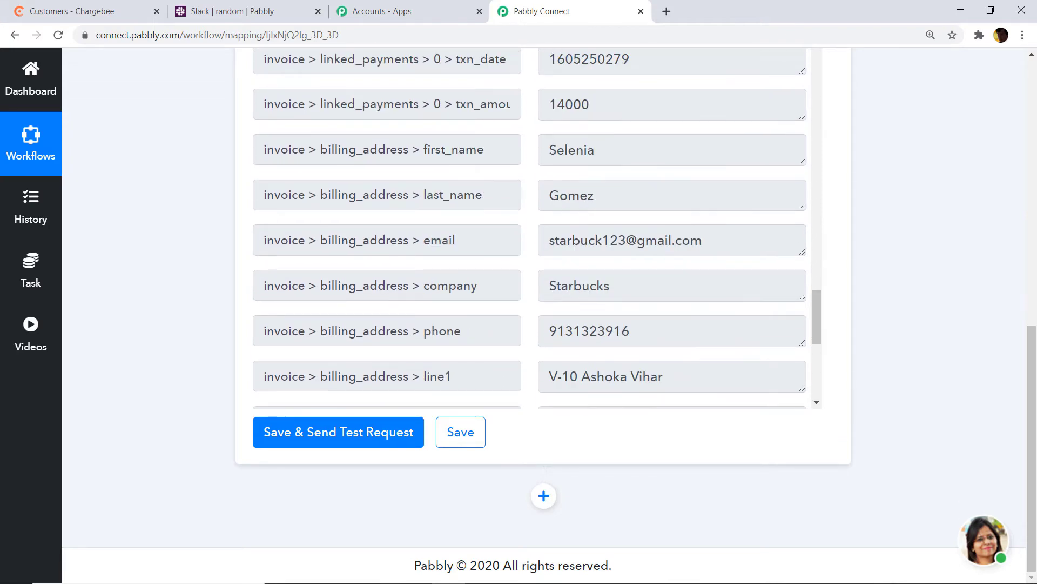
scroll(658, 412, "down", 10)
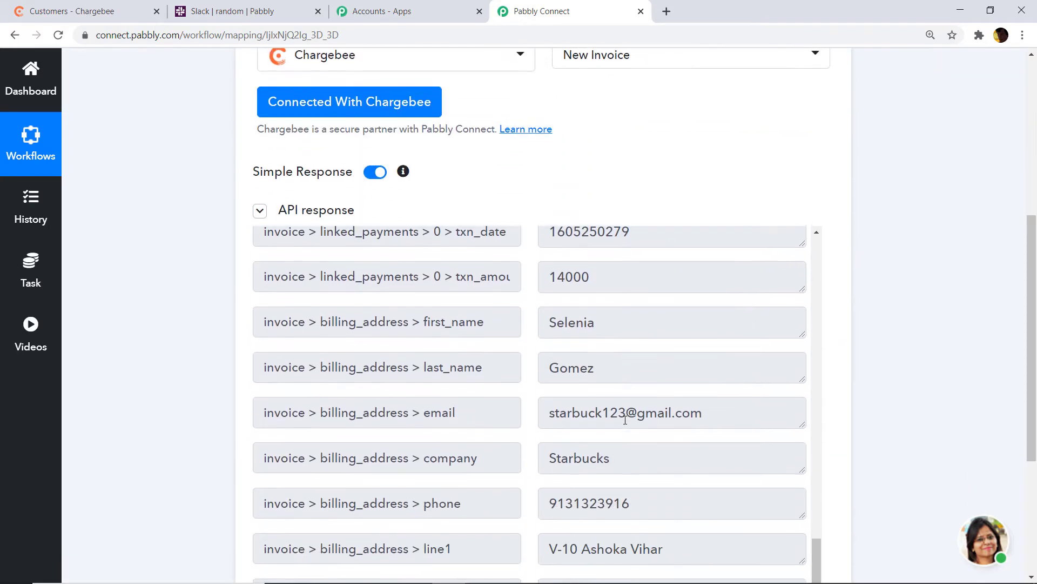
scroll(623, 420, "up", 6)
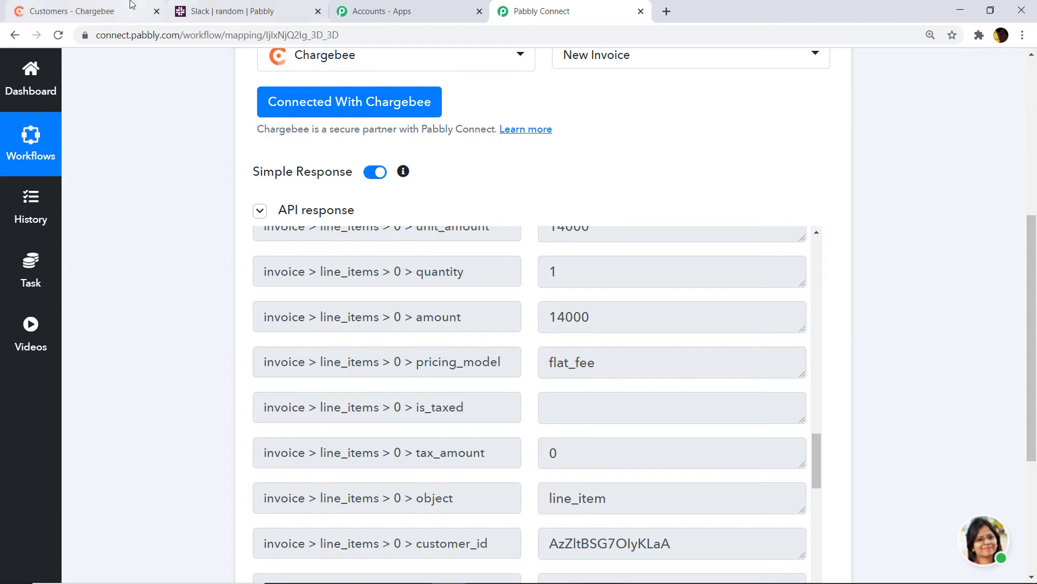
left_click(71, 11)
scroll(506, 270, "down", 1)
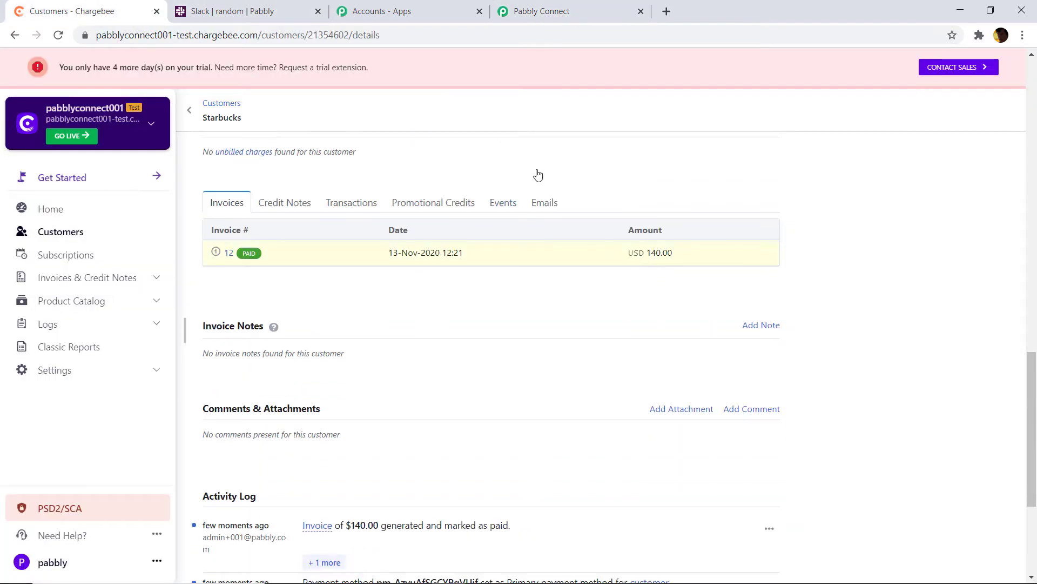
left_click(540, 11)
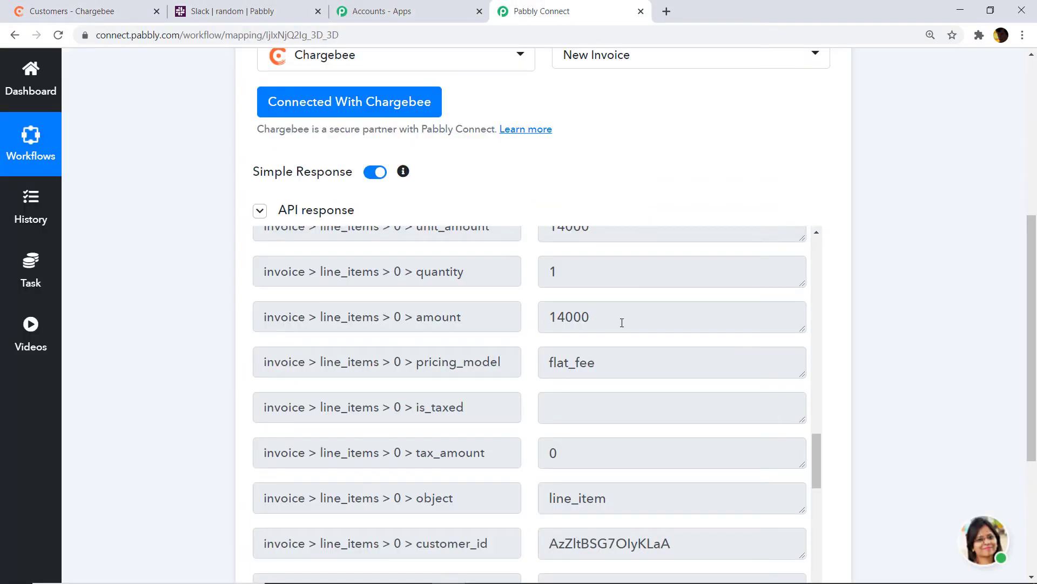
left_click(92, 14)
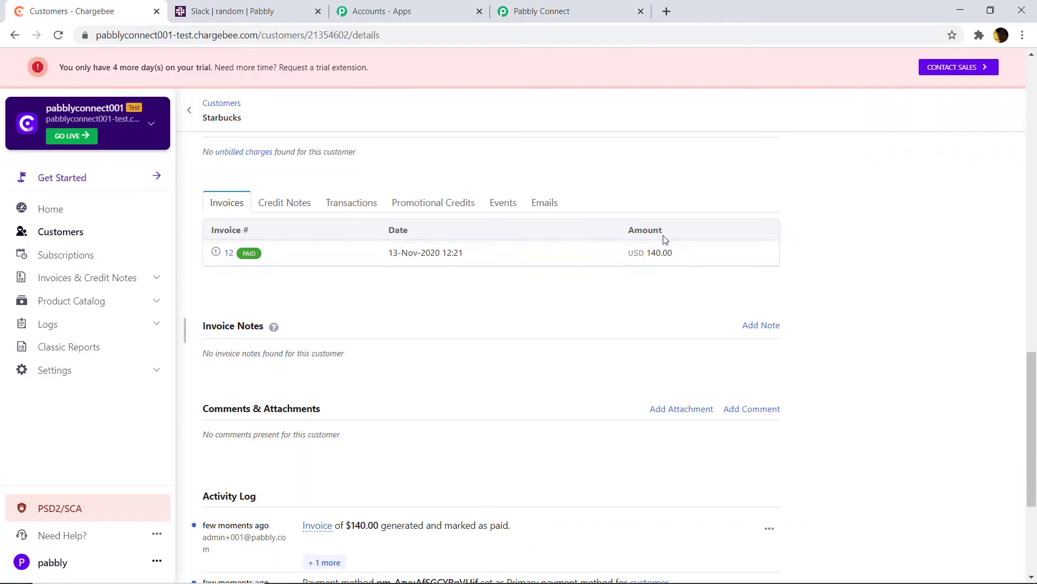
left_click(556, 11)
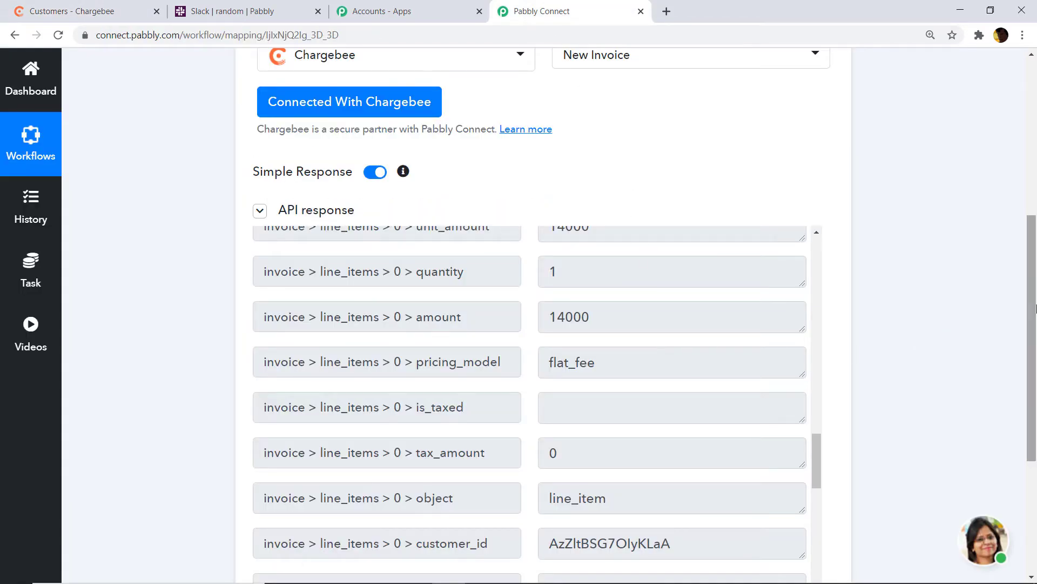
left_click_drag(1035, 308, 1035, 428)
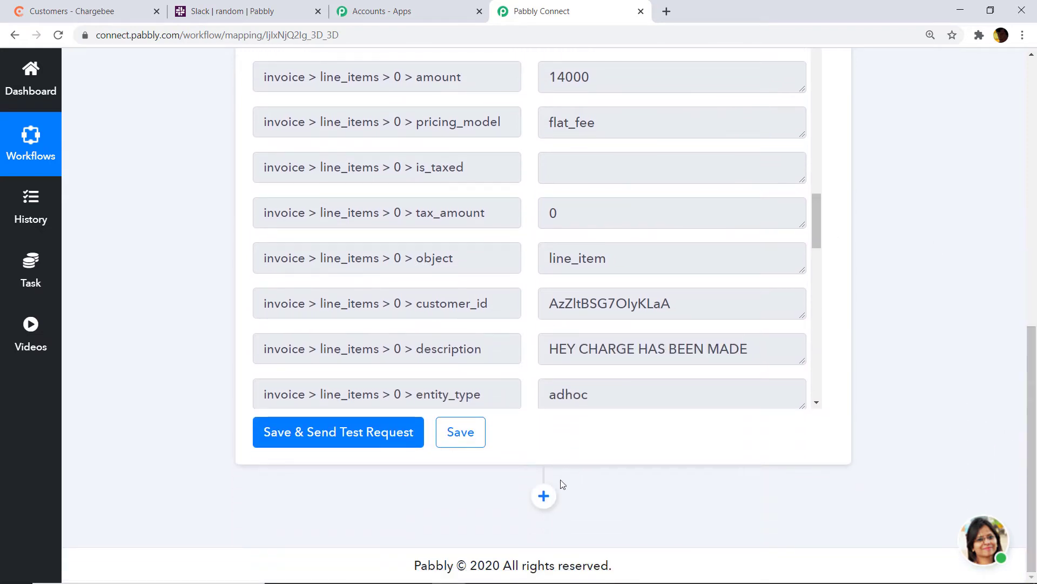
Add an action step after the Chargebee trigger that uses the API app
left_click(550, 502)
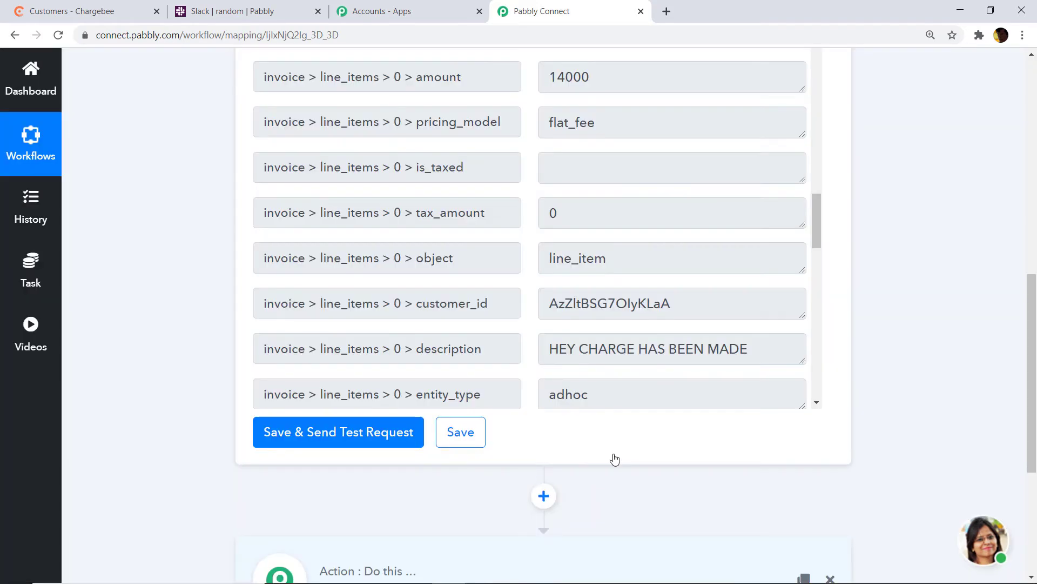
left_click_drag(1033, 378, 1033, 477)
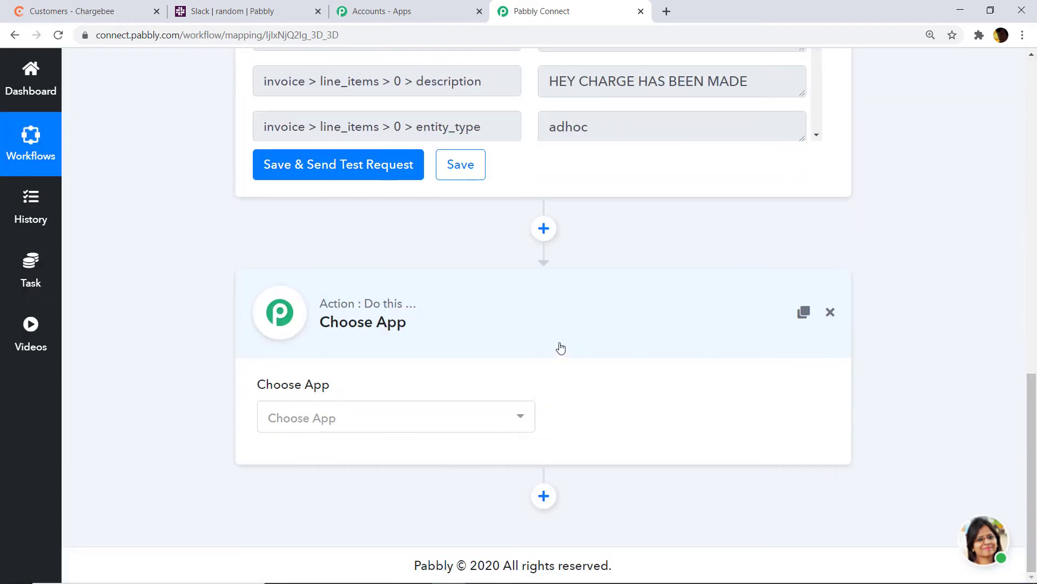
left_click(482, 430)
type("API")
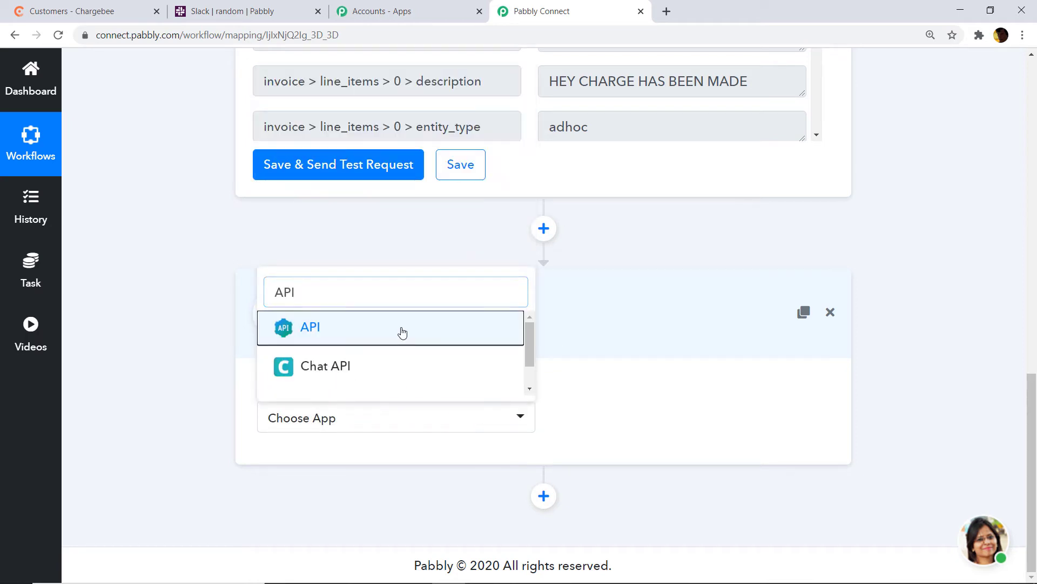
left_click(403, 331)
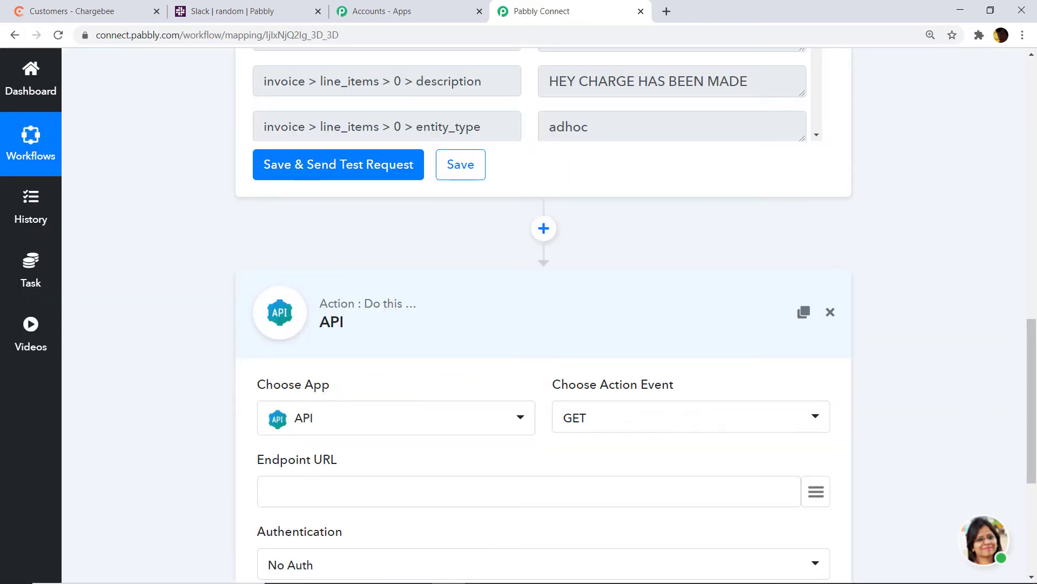
scroll(282, 336, "down", 4)
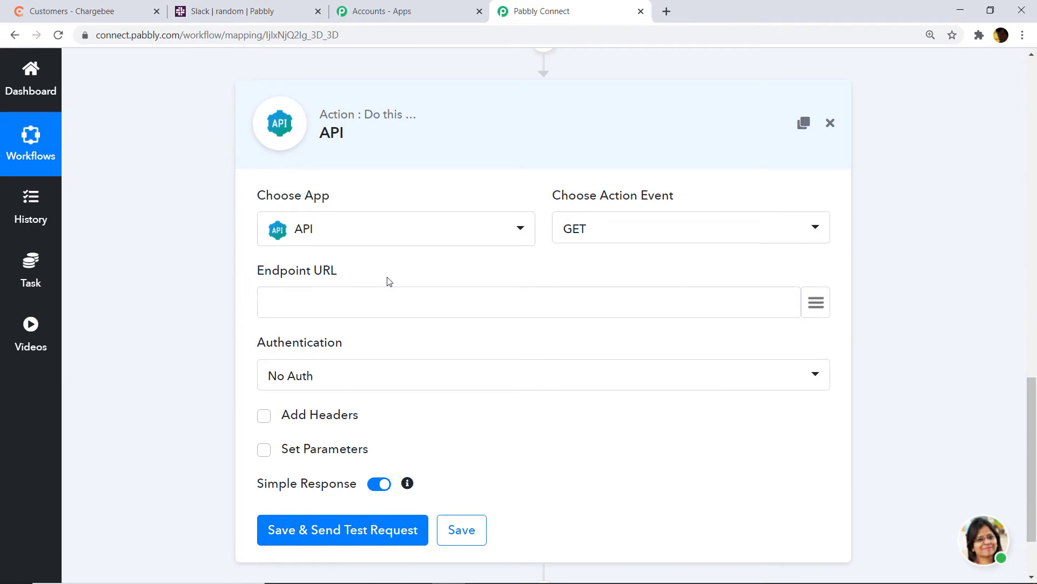
Copy the forms.pabbly.com/api/trim_amount endpoint URL from the Notepad note
mouse_move(481, 570)
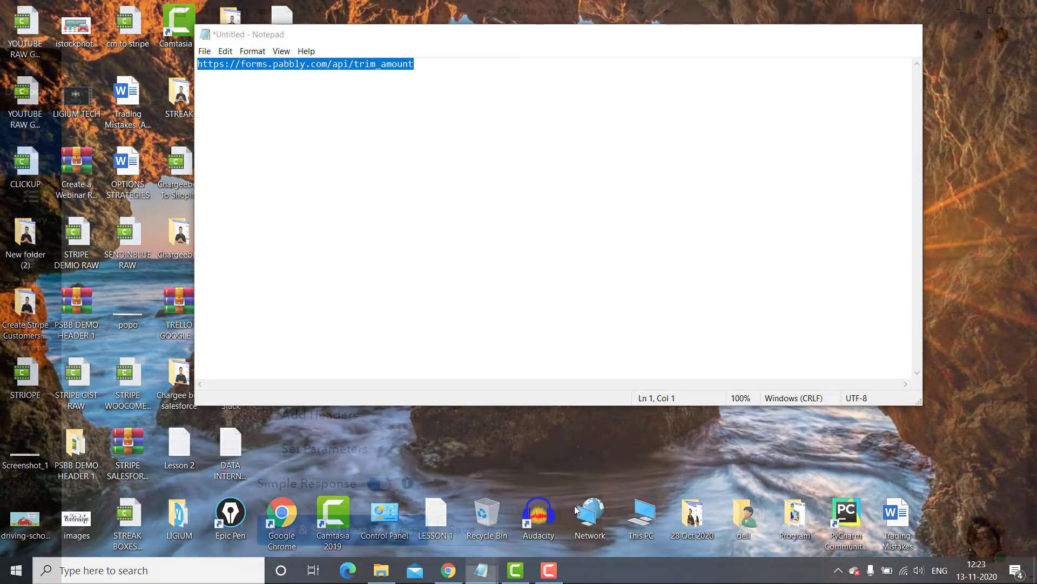
left_click(575, 505)
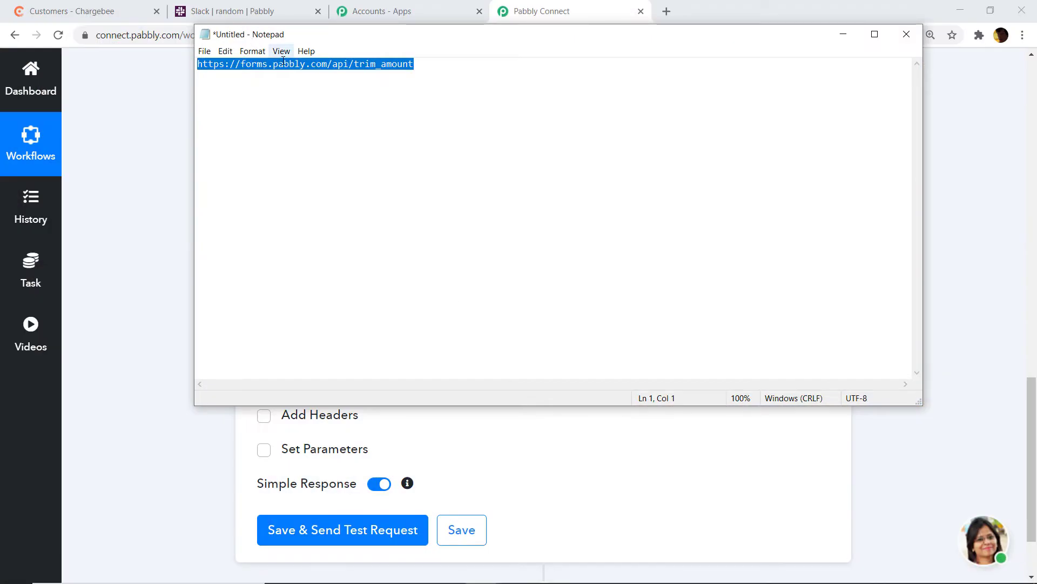
right_click(283, 61)
left_click(309, 99)
left_click(845, 36)
right_click(315, 302)
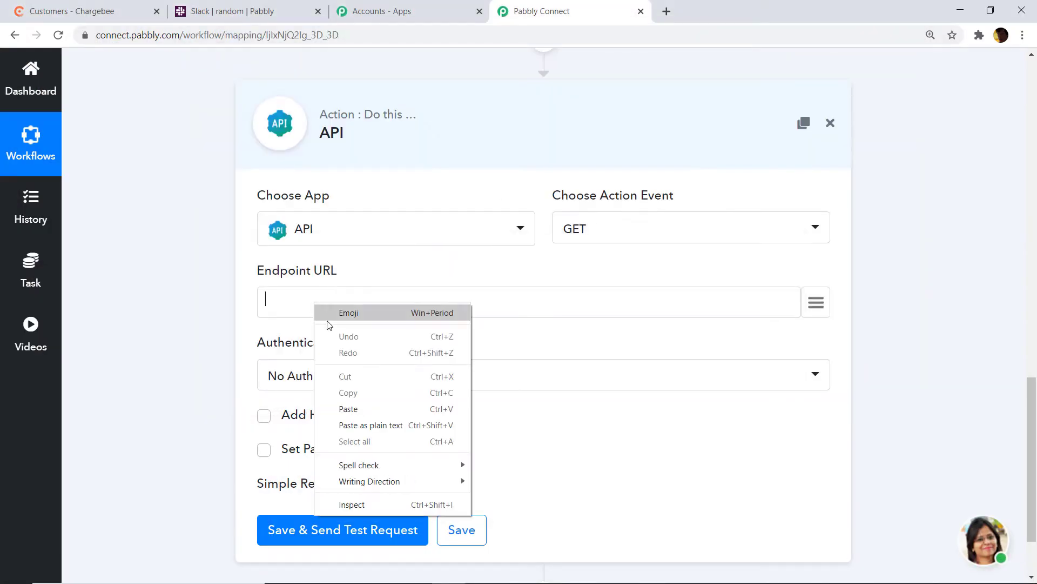
left_click(361, 411)
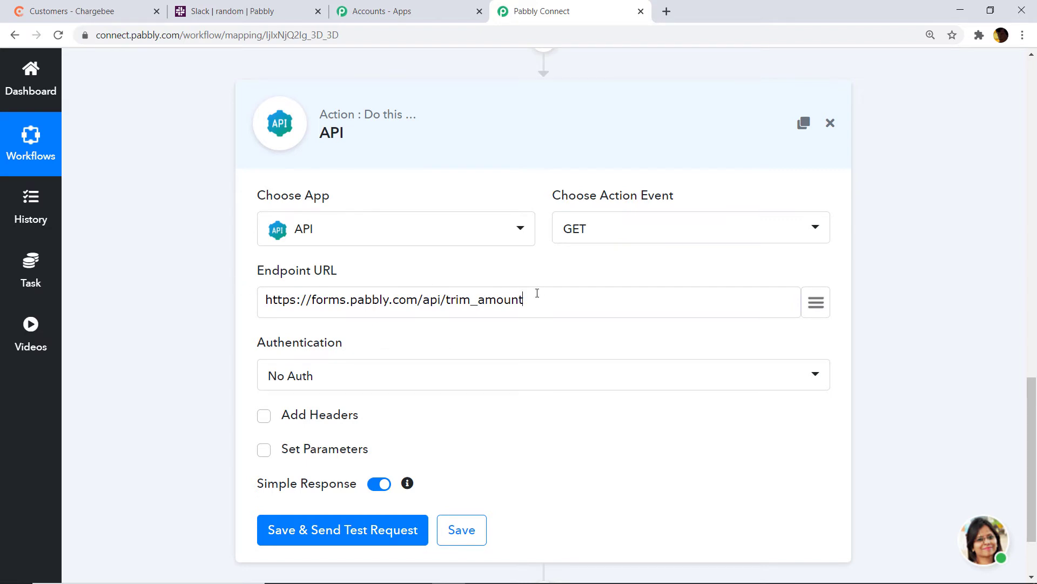
scroll(317, 330, "down", 1)
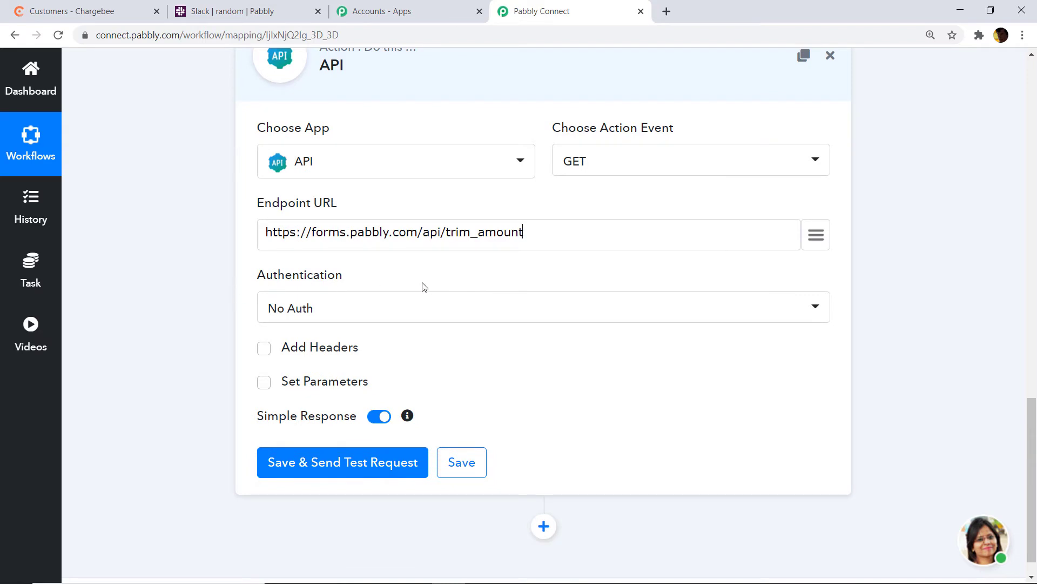
scroll(394, 307, "down", 1)
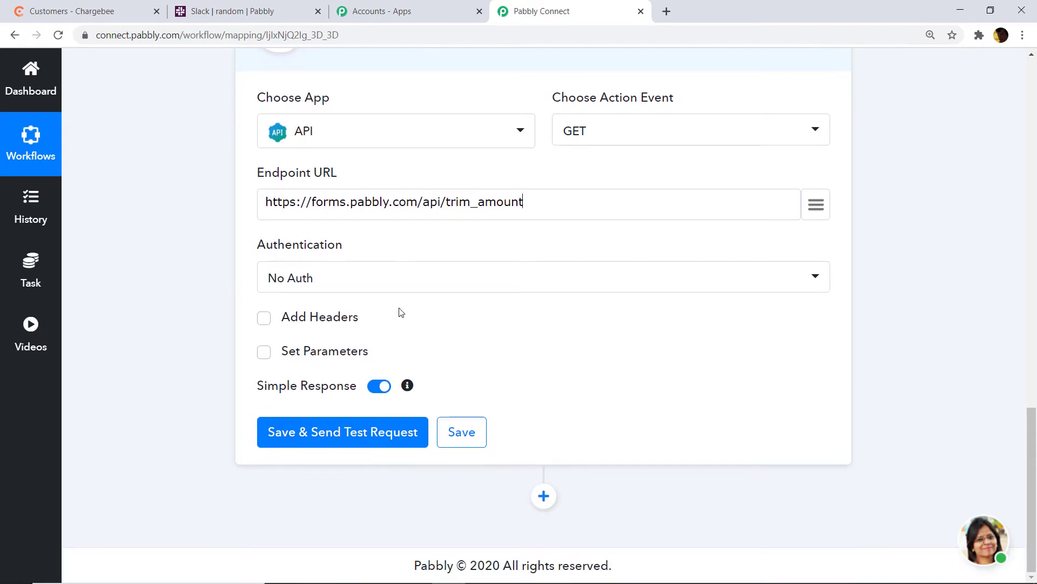
Add a request parameter 'amount' mapped to the invoice's line_items > 0 > amount
left_click(263, 352)
left_click(284, 386)
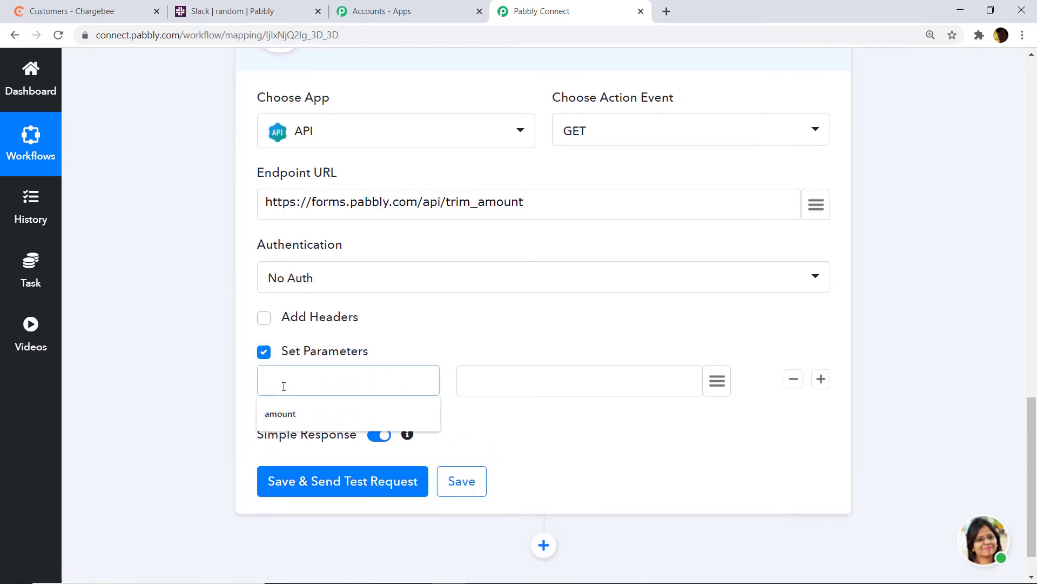
type("amount")
left_click(716, 382)
type("1400")
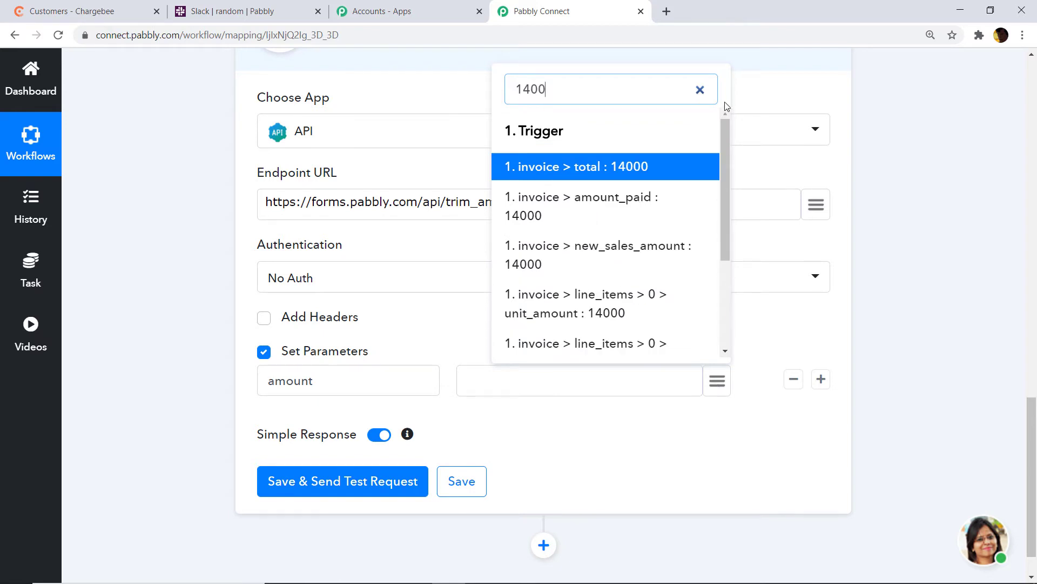
scroll(662, 195, "down", 2)
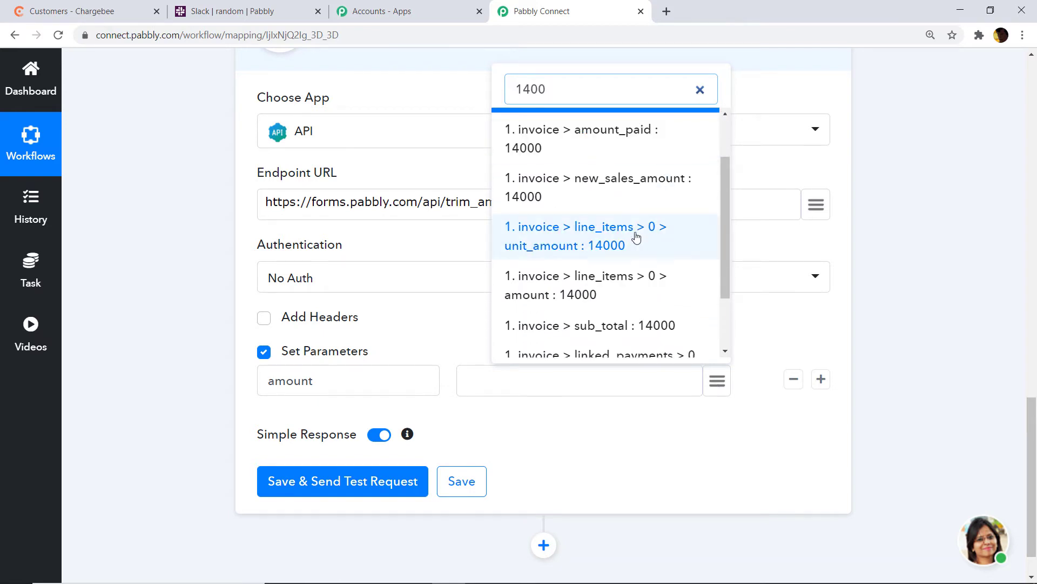
left_click(587, 294)
Save and test the API request, which returns amount 140, then add another action step
scroll(614, 308, "down", 2)
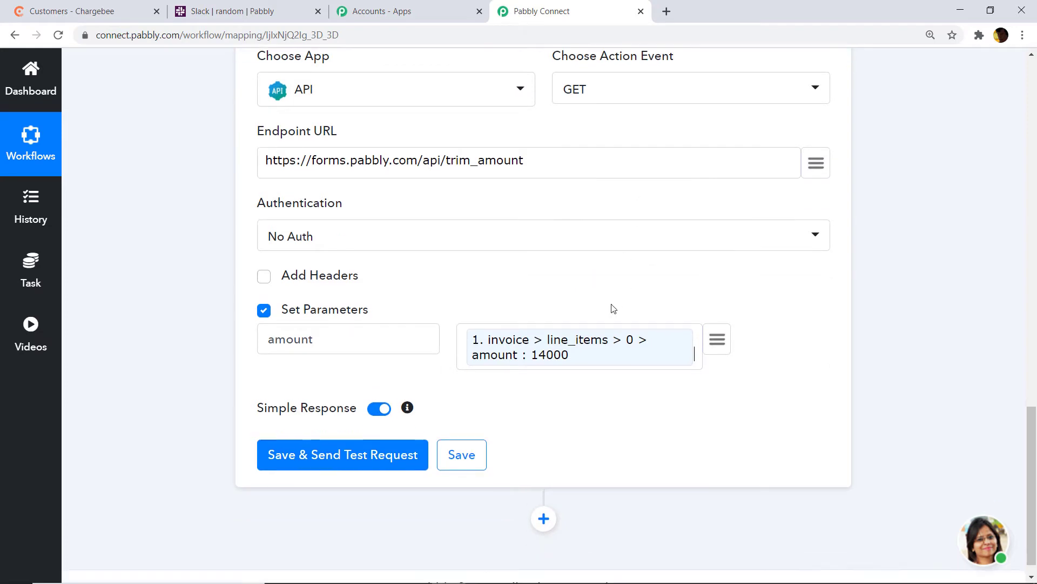
left_click(332, 433)
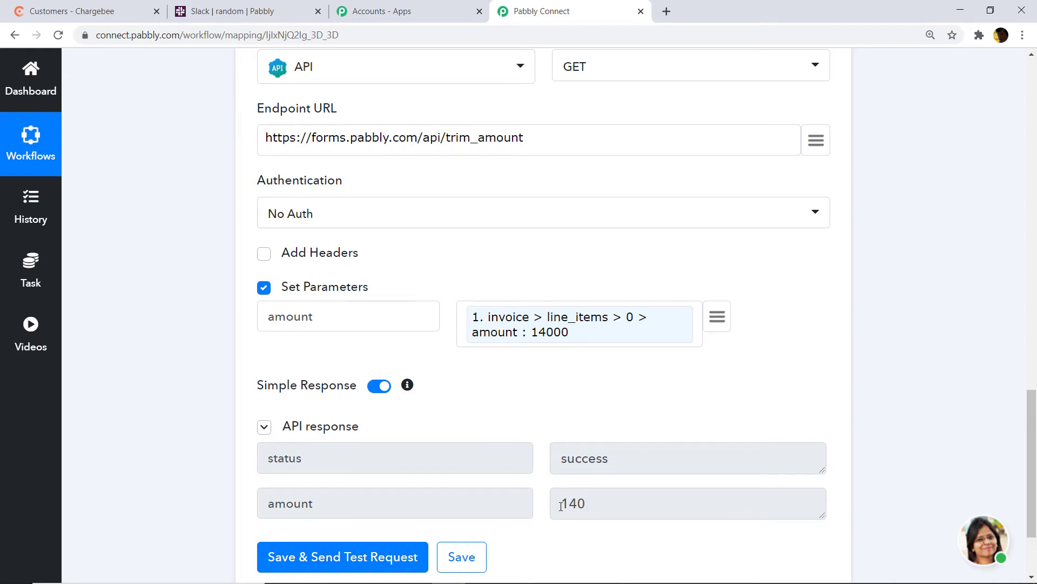
scroll(560, 424, "down", 3)
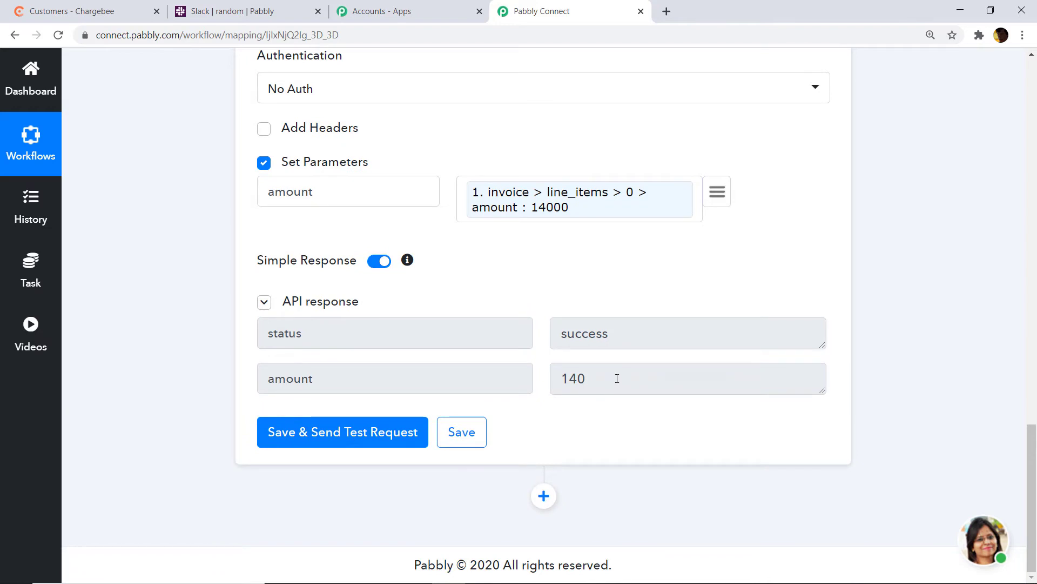
left_click(543, 497)
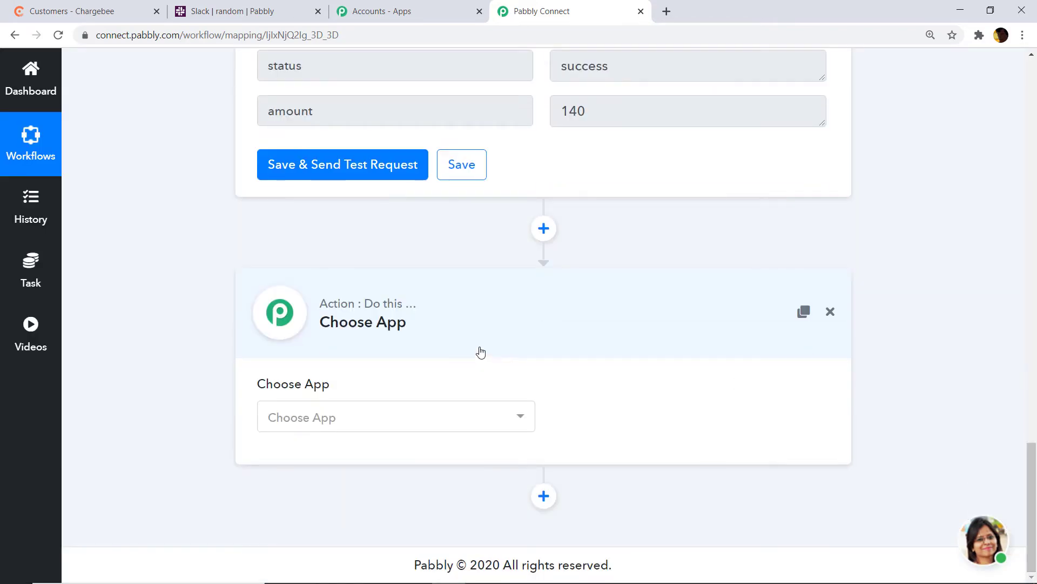
Choose Slack as the new action step's app
left_click(468, 416)
type("slack")
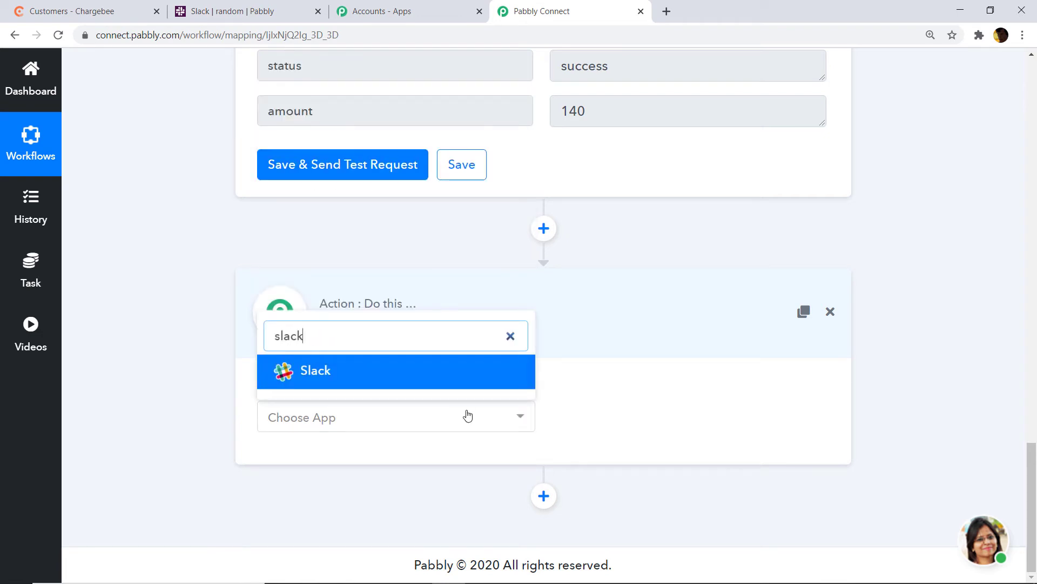
left_click(459, 378)
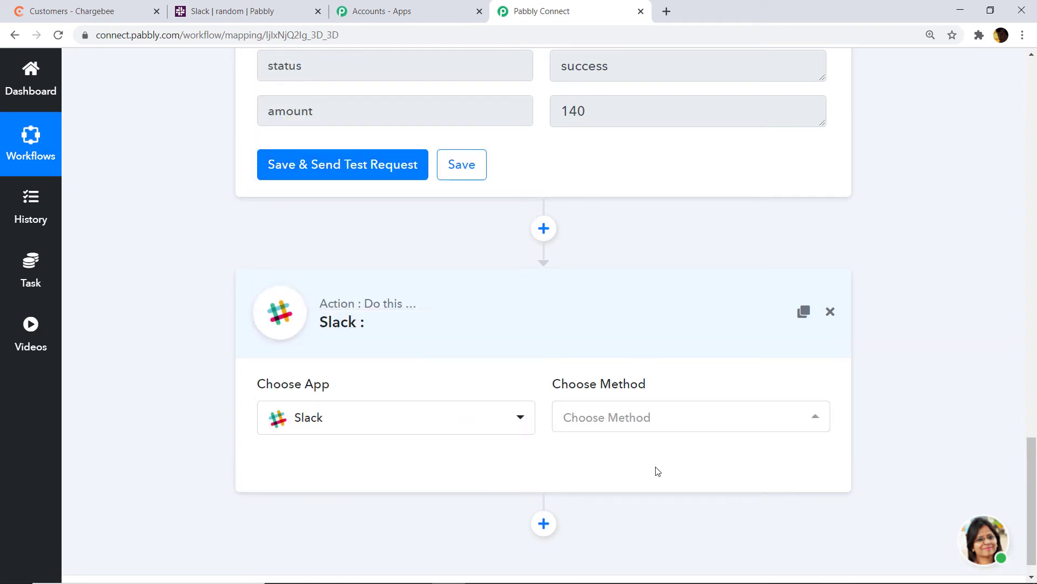
Set the Slack action event to Send Channel Message (without Image)
left_click(648, 420)
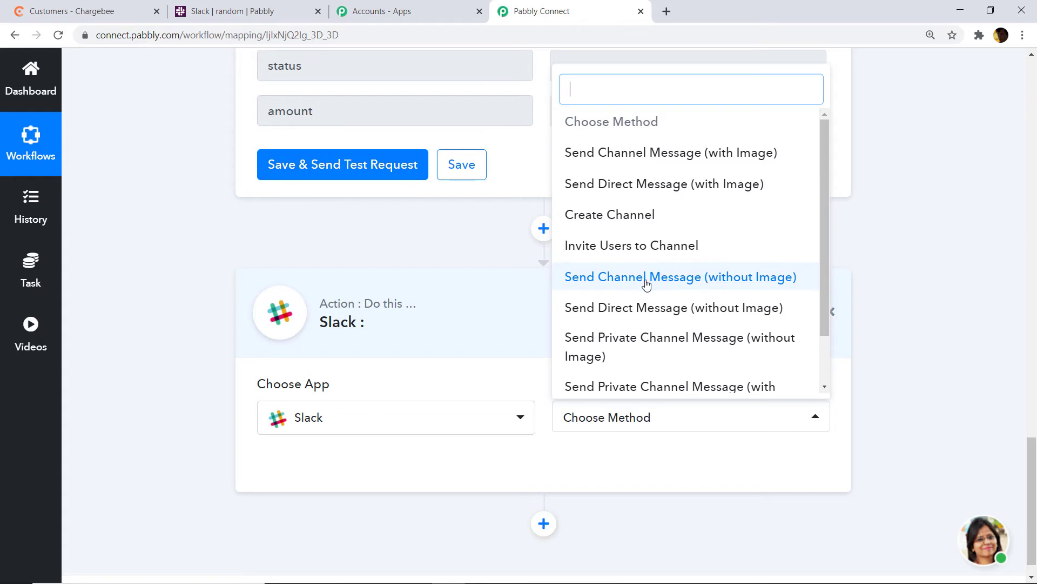
left_click(697, 285)
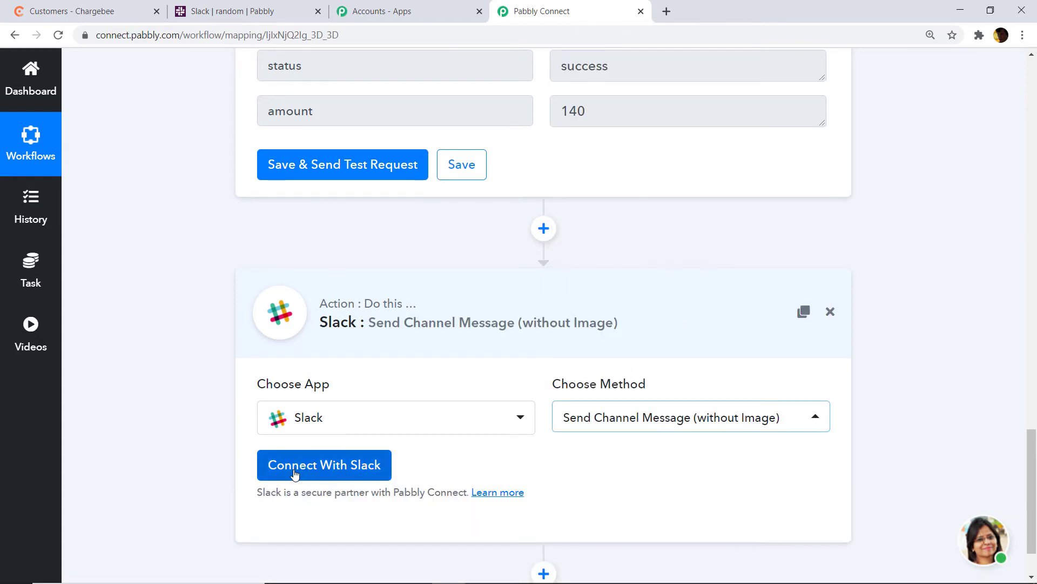
left_click(649, 420)
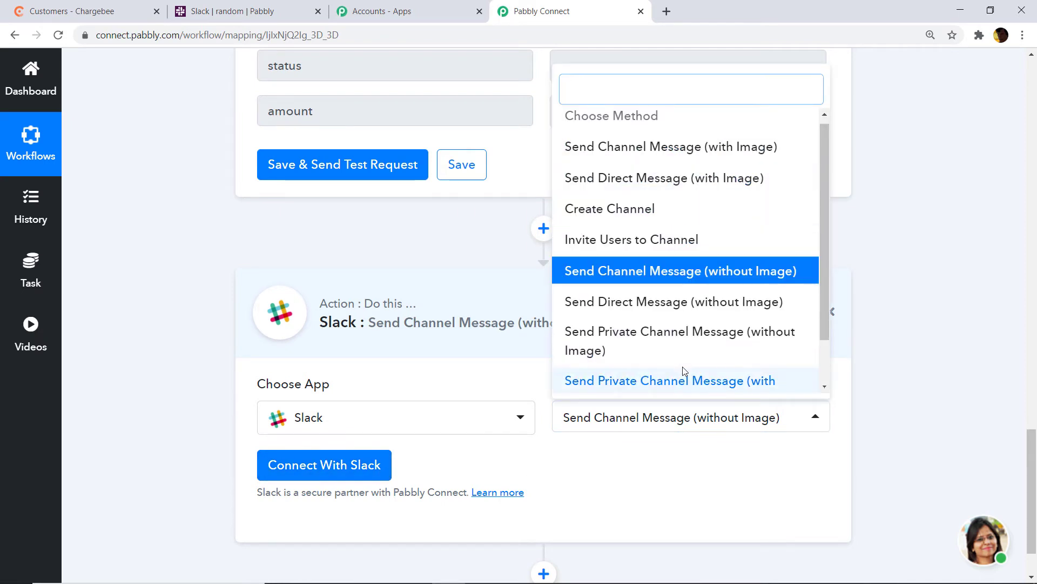
scroll(670, 246, "down", 1)
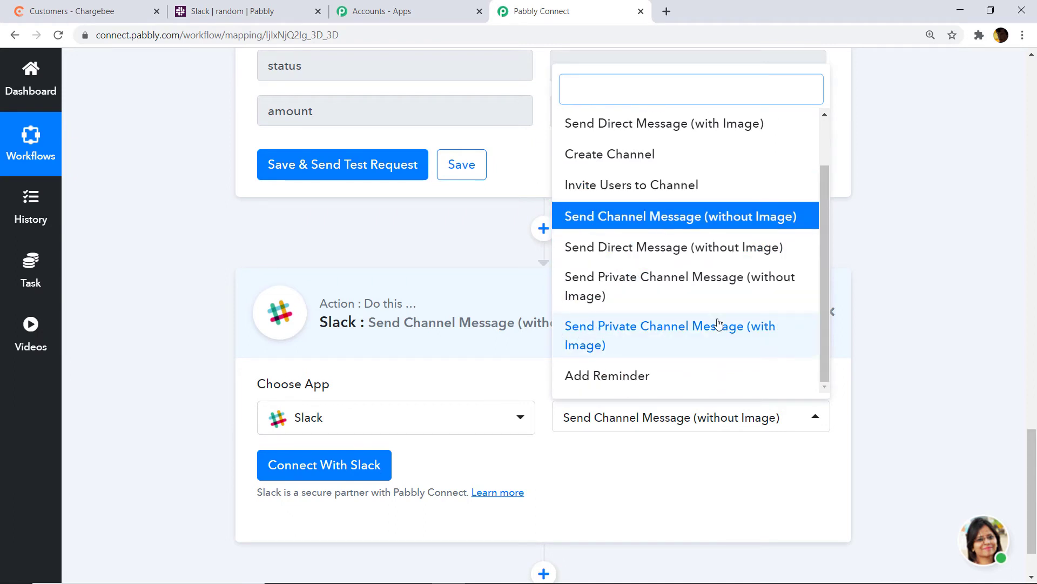
scroll(703, 270, "up", 2)
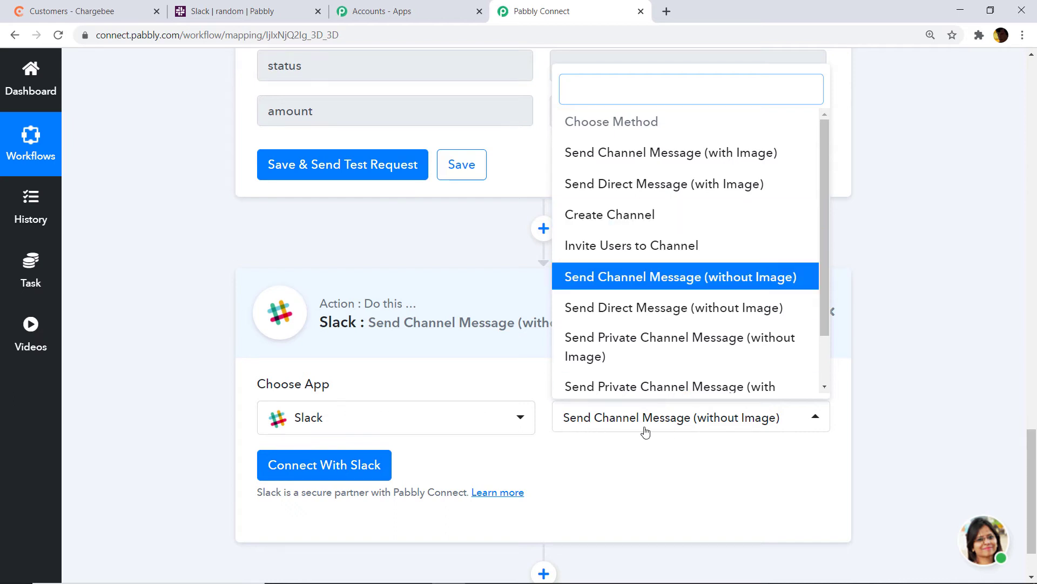
left_click(597, 480)
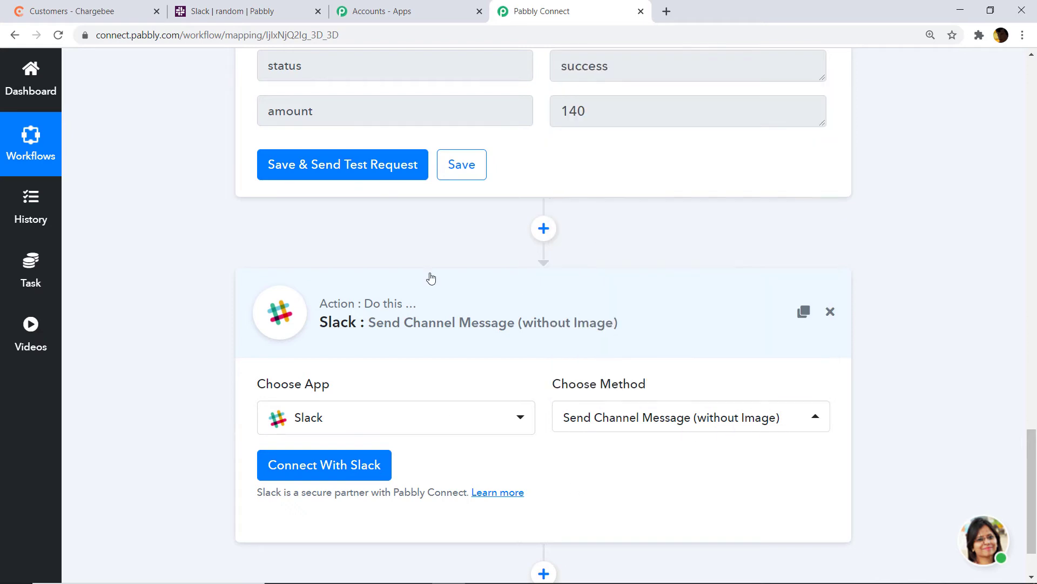
Authorize the Slack step with the Pabbly Slack workspace through Connect With Slack and Allow
left_click(360, 463)
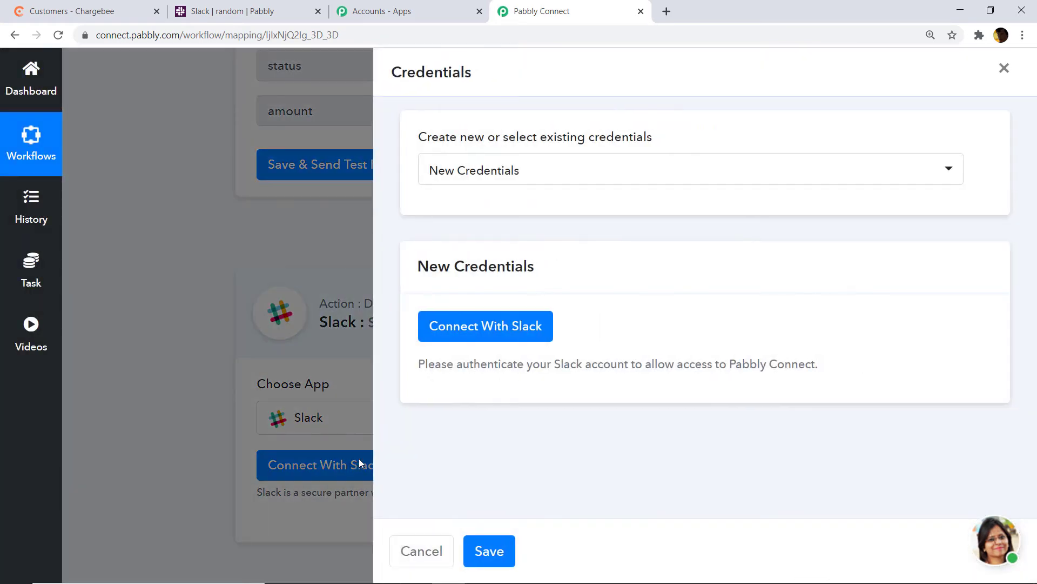
left_click(493, 326)
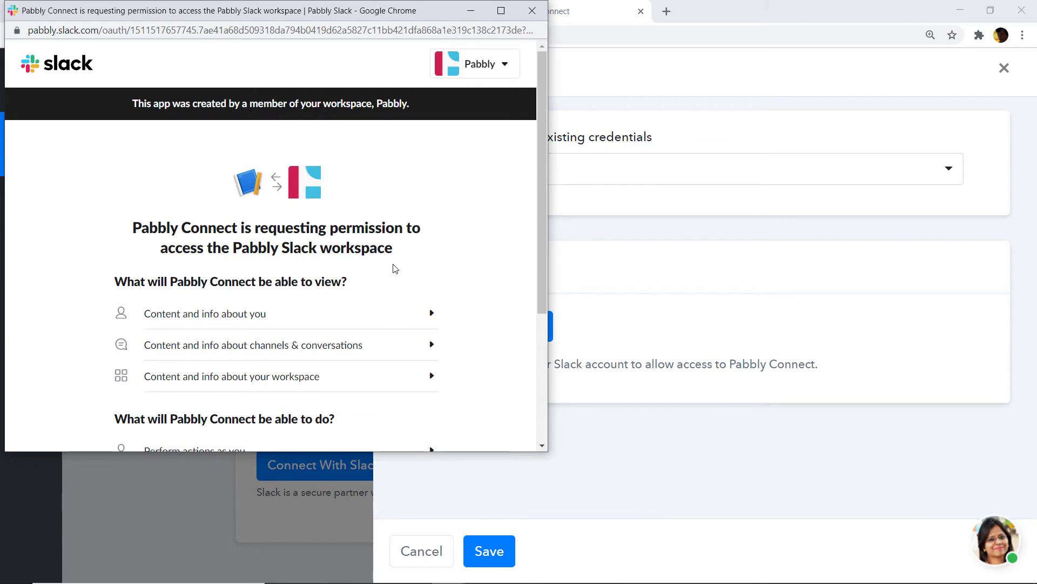
scroll(403, 271, "down", 4)
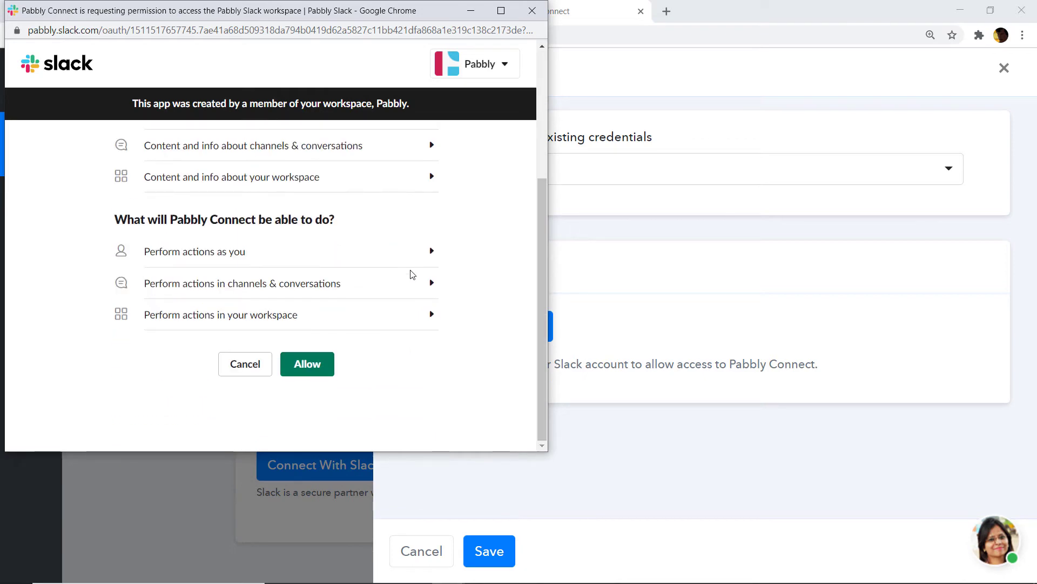
left_click(313, 373)
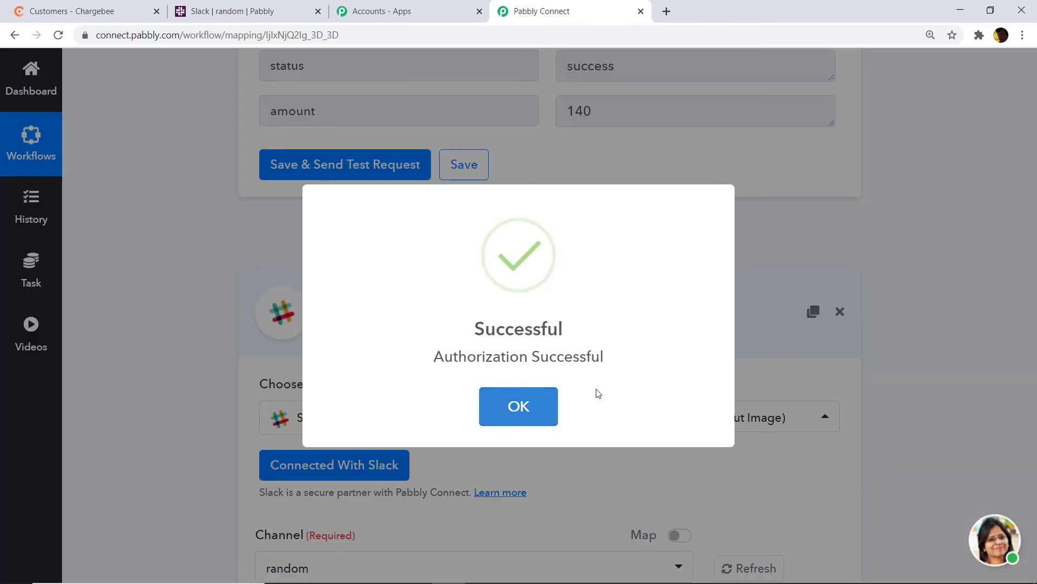
left_click(548, 407)
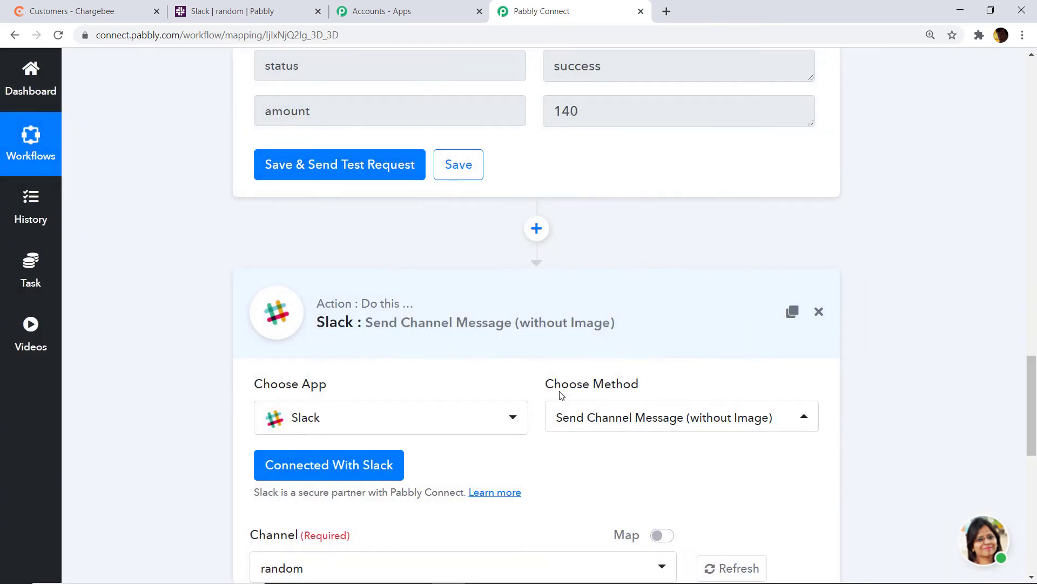
Compare the Slack workspace's channels with the Slack step's Channel list
scroll(708, 317, "down", 4)
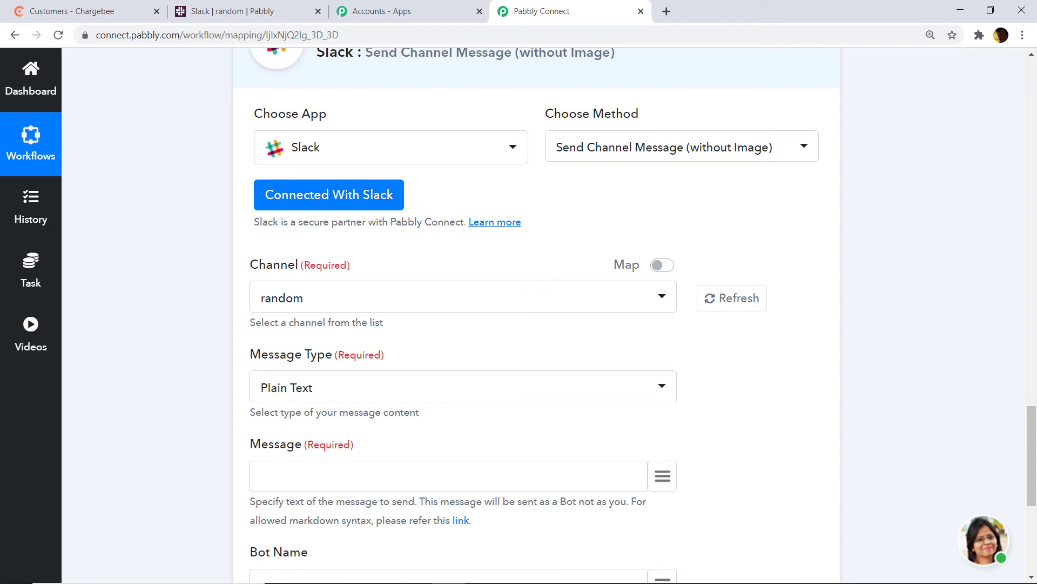
left_click(232, 11)
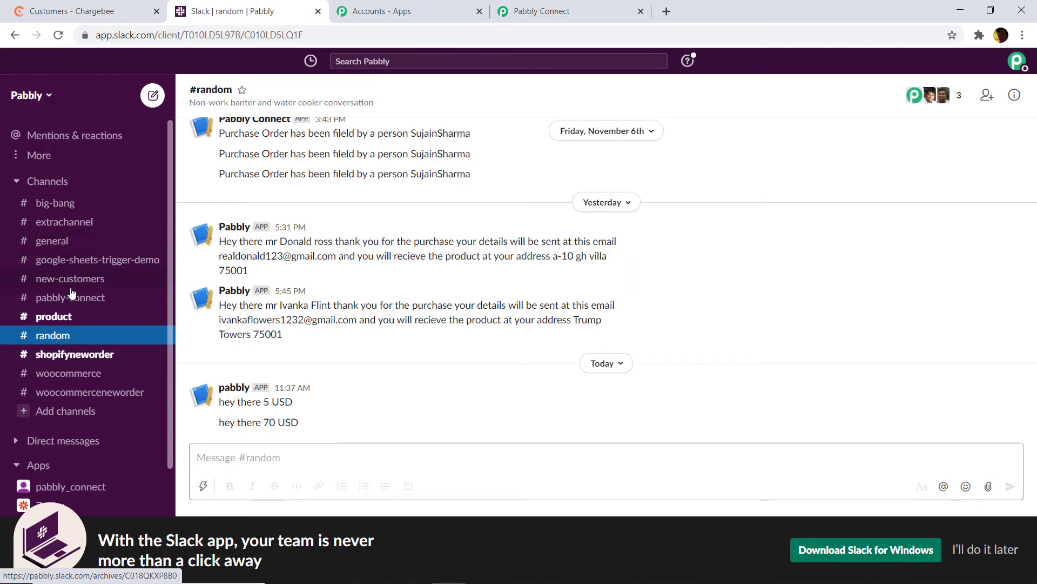
left_click(545, 6)
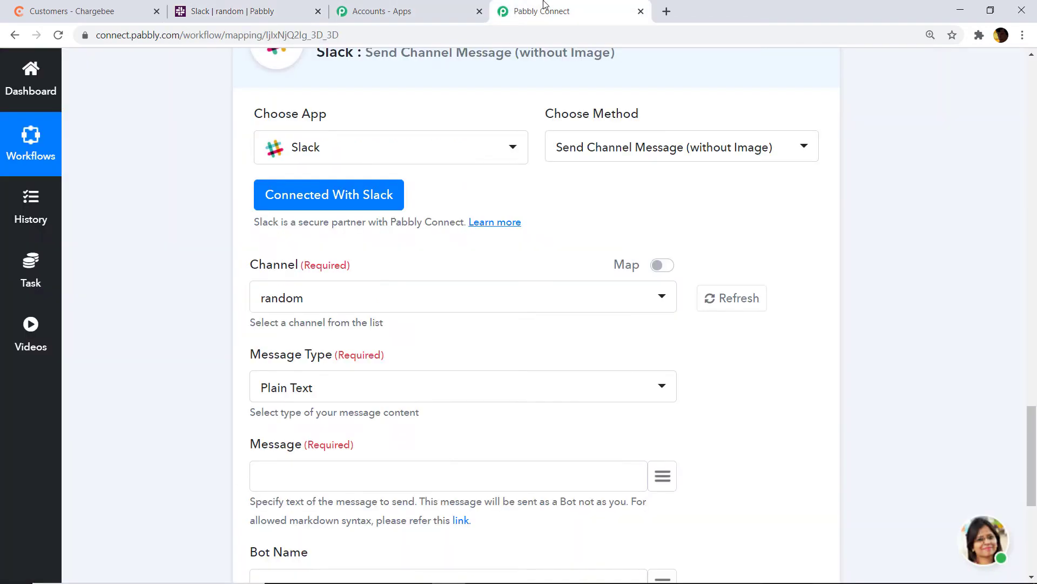
left_click(376, 300)
scroll(614, 339, "down", 1)
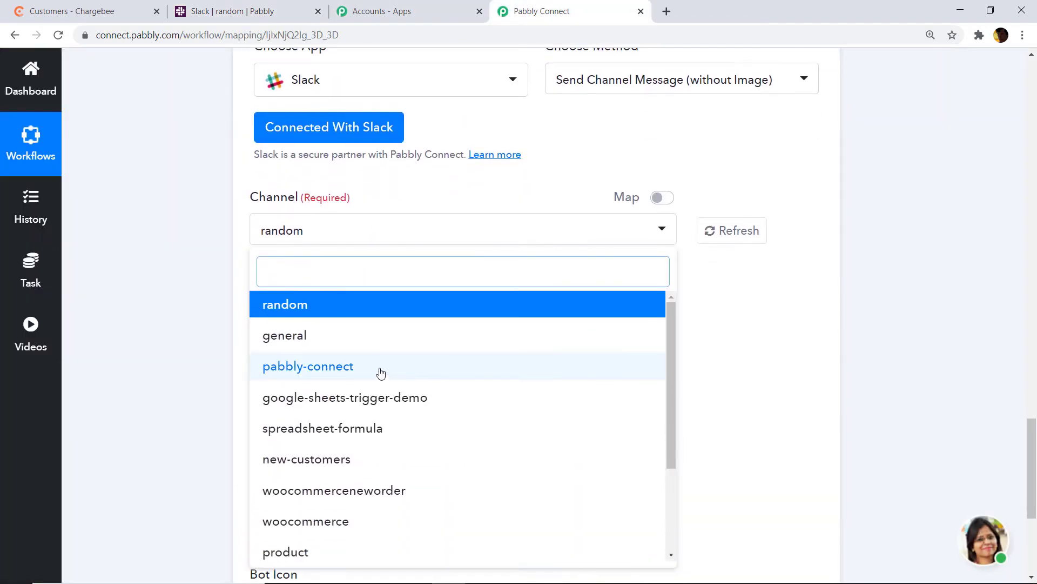
scroll(356, 374, "down", 1)
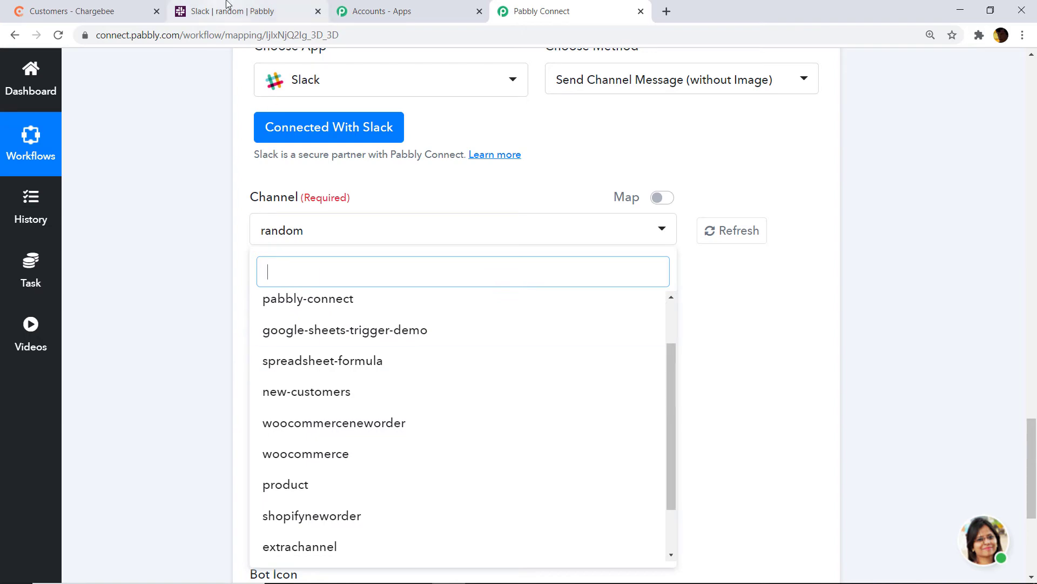
Select big-bang instead of random as the Slack message channel
left_click(227, 7)
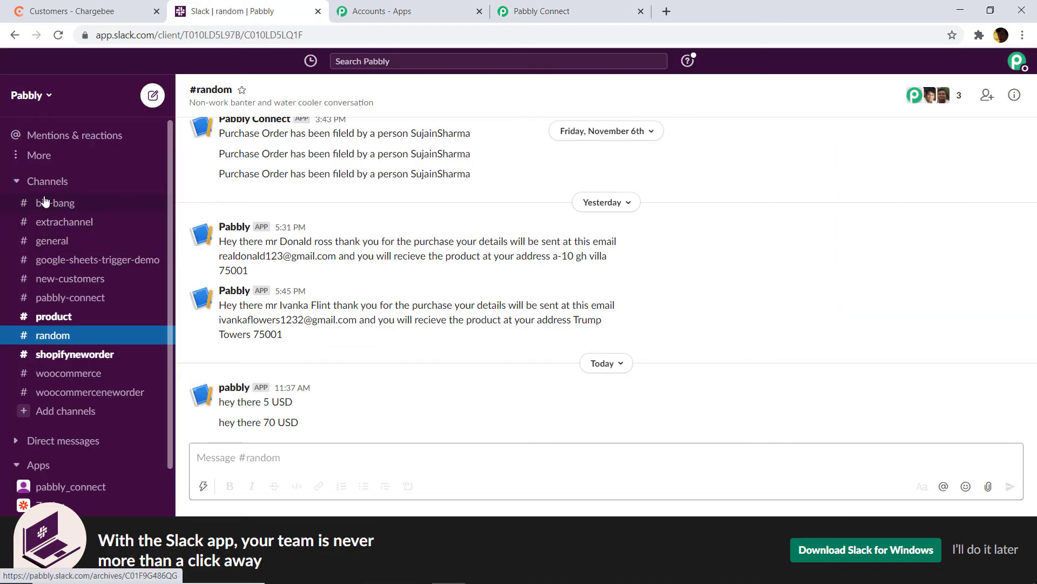
left_click(540, 10)
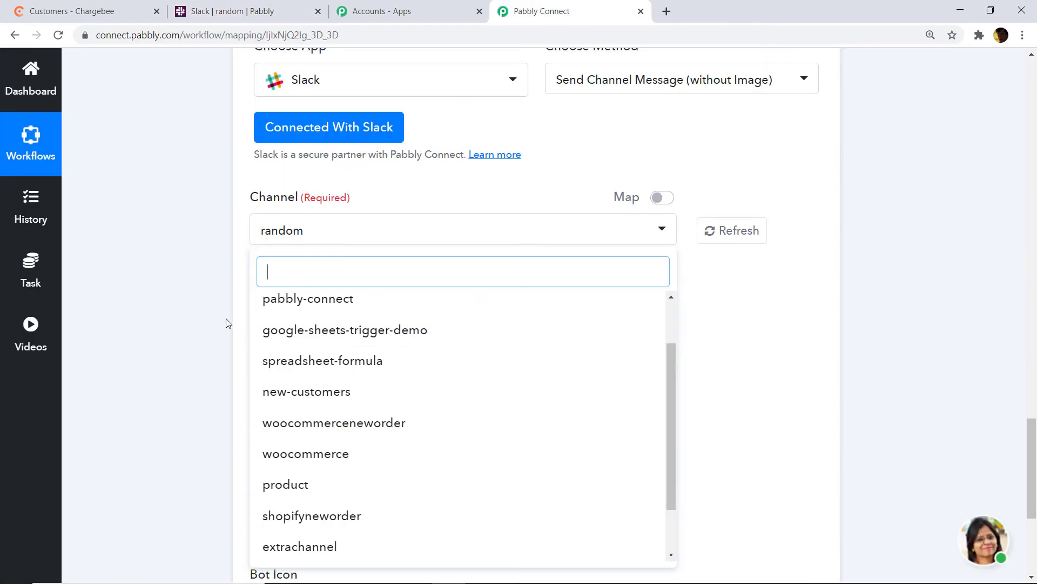
scroll(335, 433, "down", 1)
scroll(335, 418, "up", 1)
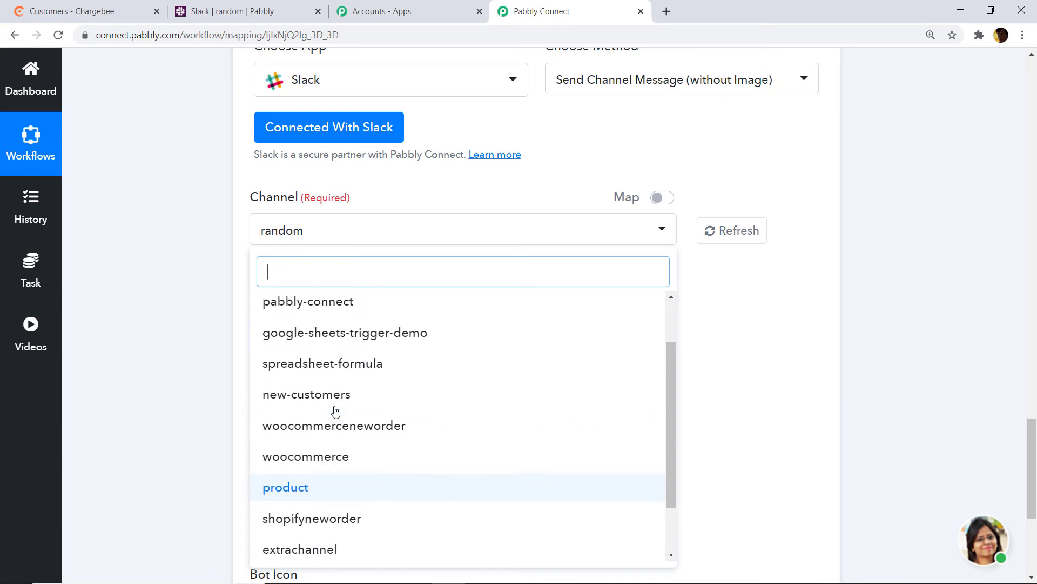
scroll(336, 412, "up", 2)
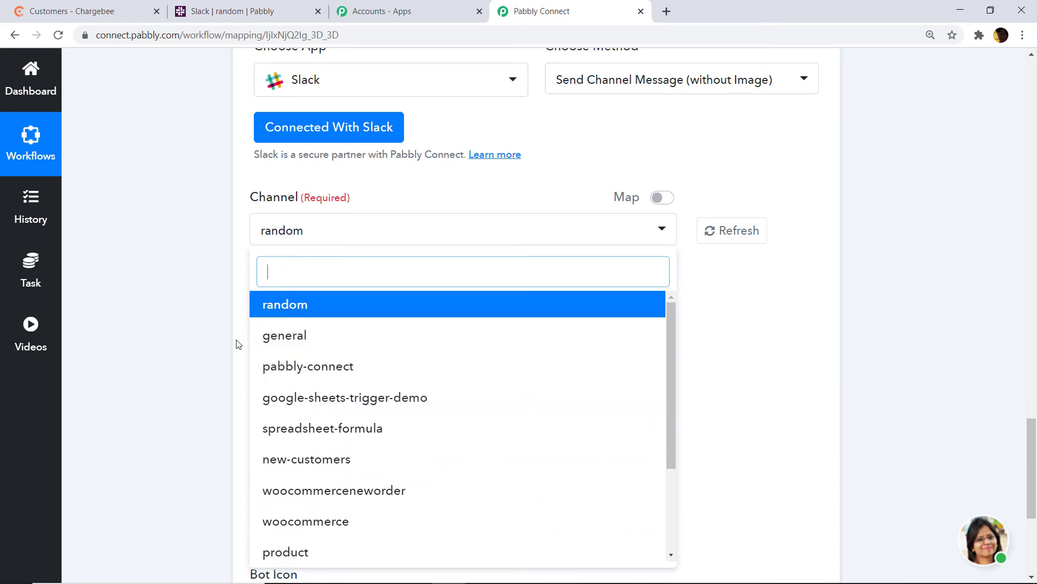
scroll(313, 397, "down", 2)
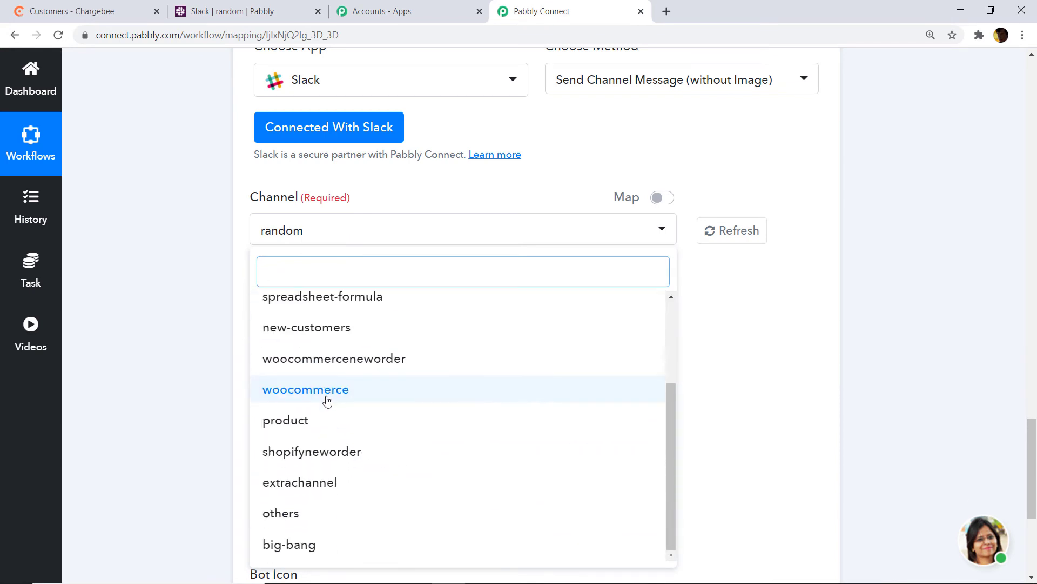
scroll(327, 400, "down", 2)
left_click(318, 540)
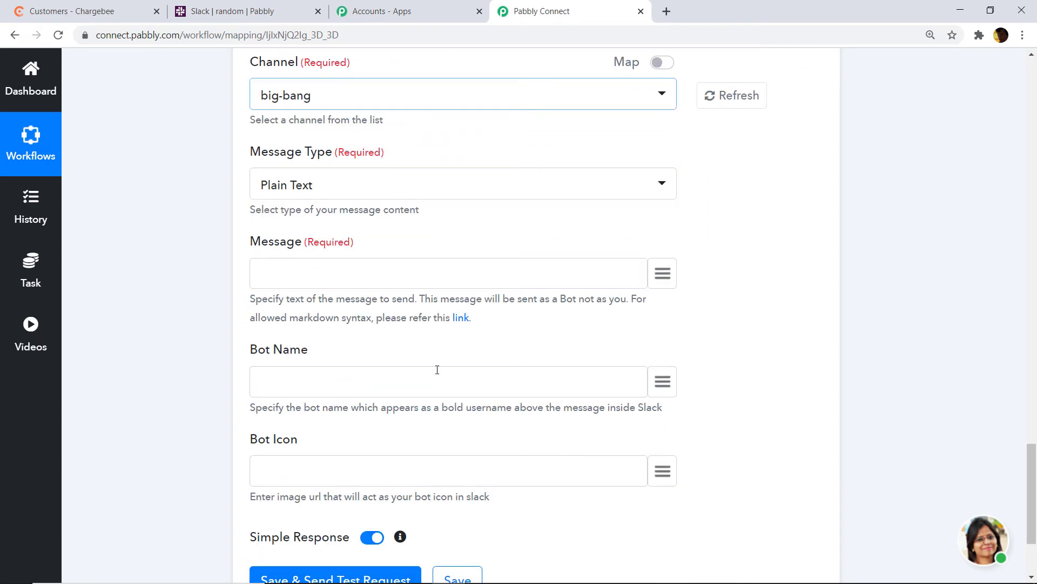
scroll(435, 173, "up", 1)
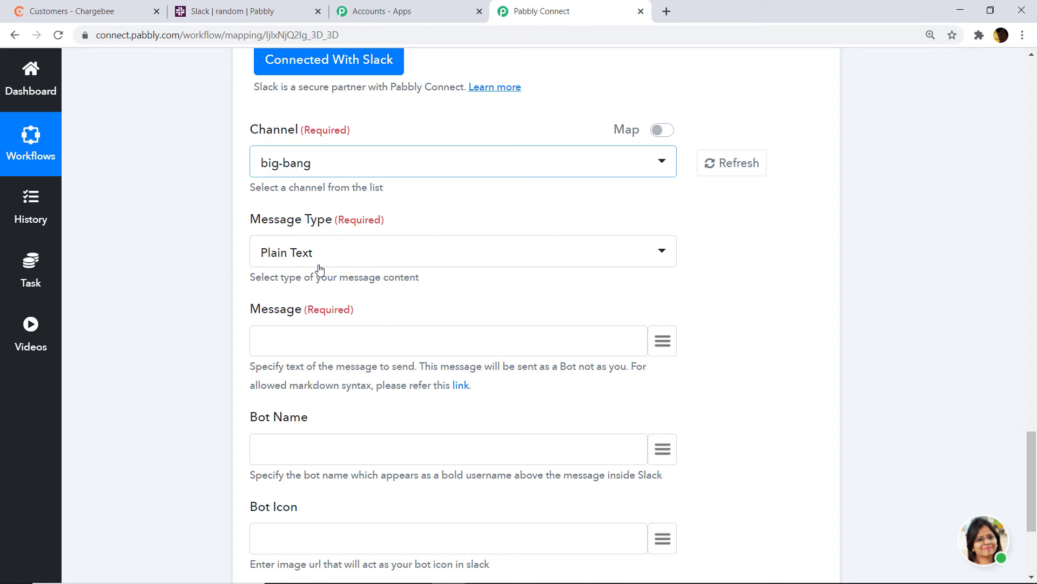
Begin the Slack message with 'Hey the' plus the billing first_name and last_name tokens
left_click(293, 342)
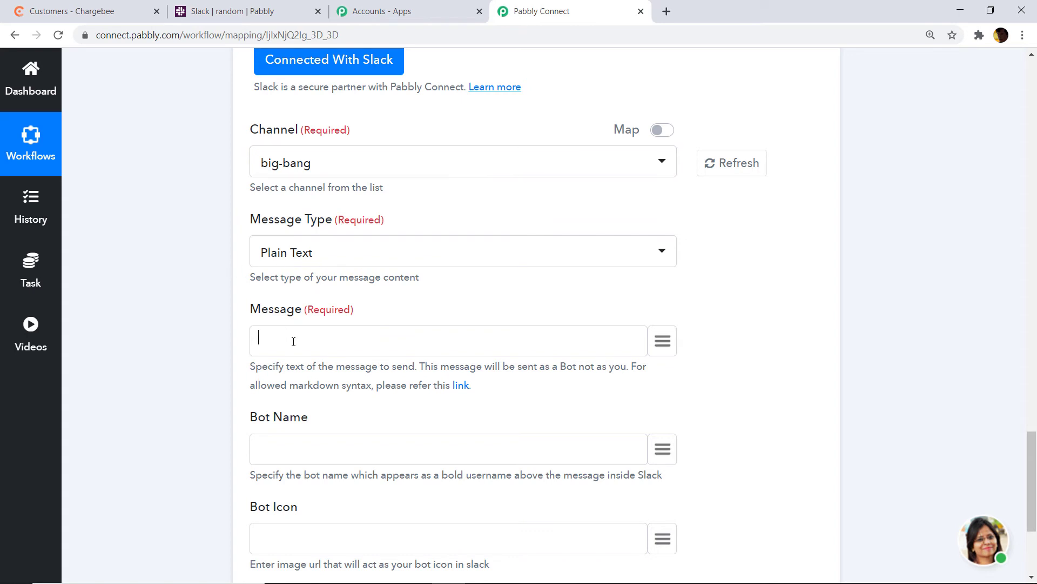
type("Hey there")
left_click(664, 340)
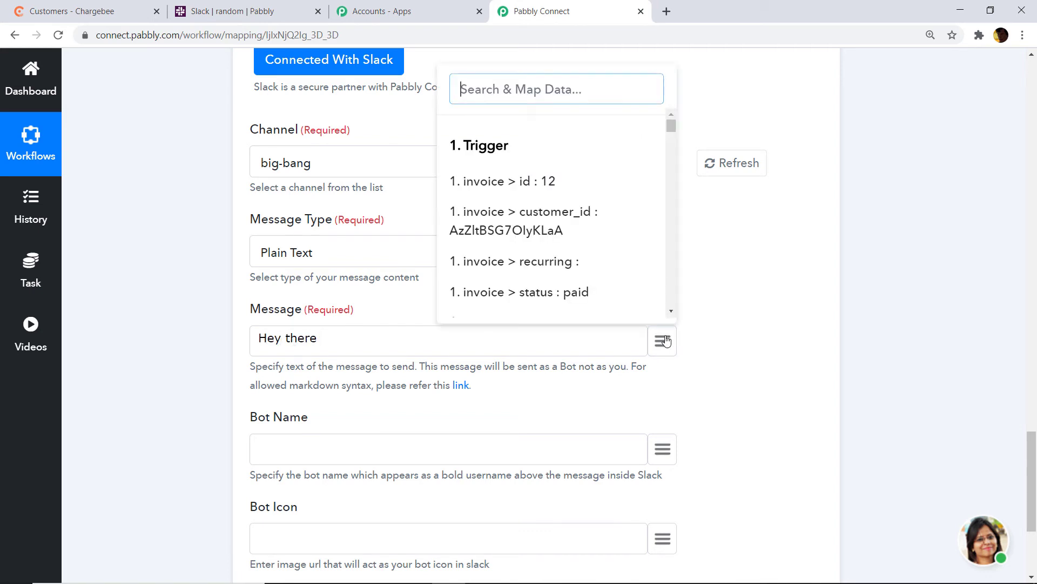
type("selen")
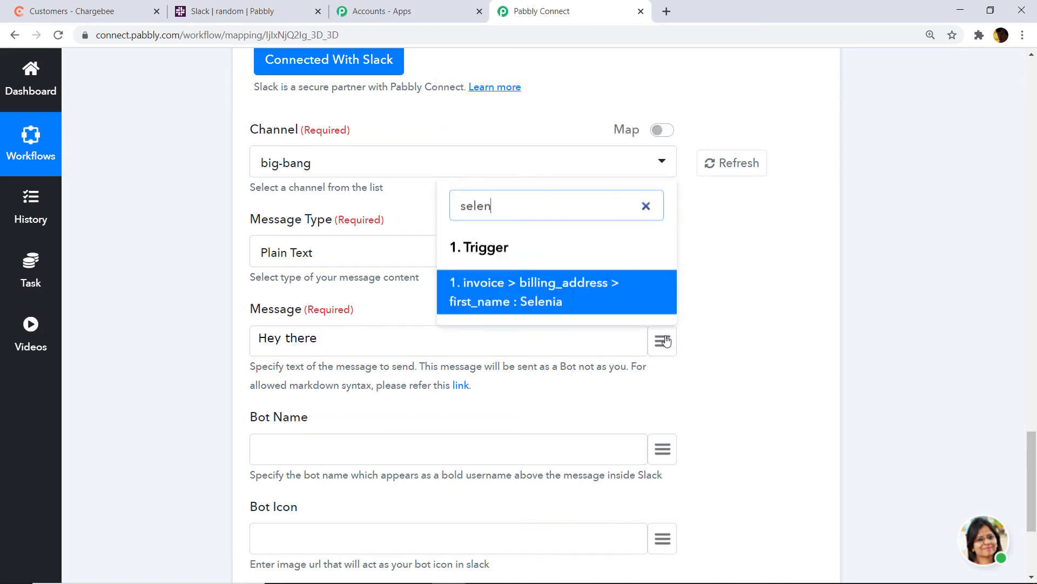
left_click(589, 297)
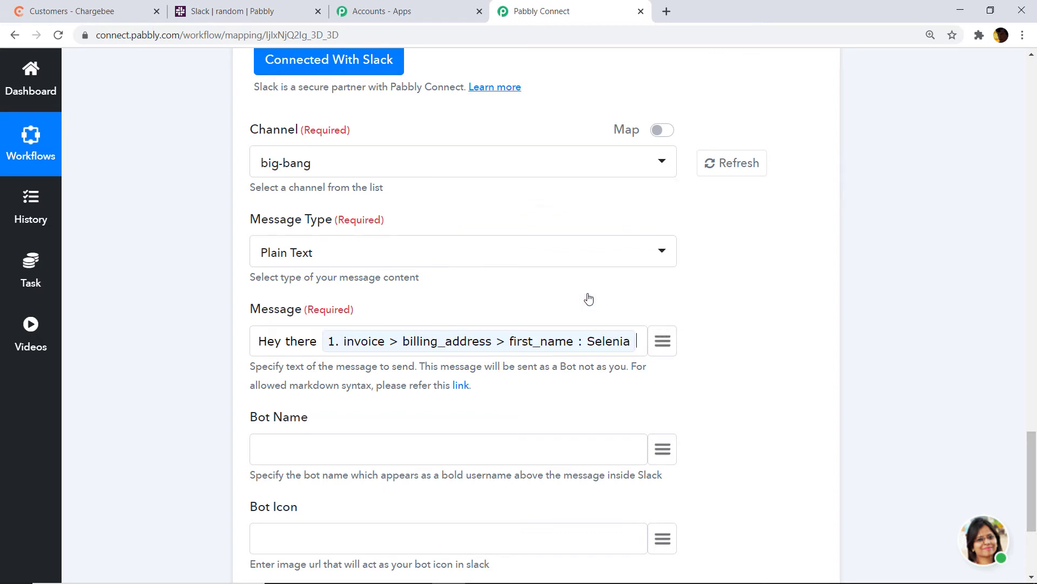
left_click(667, 342)
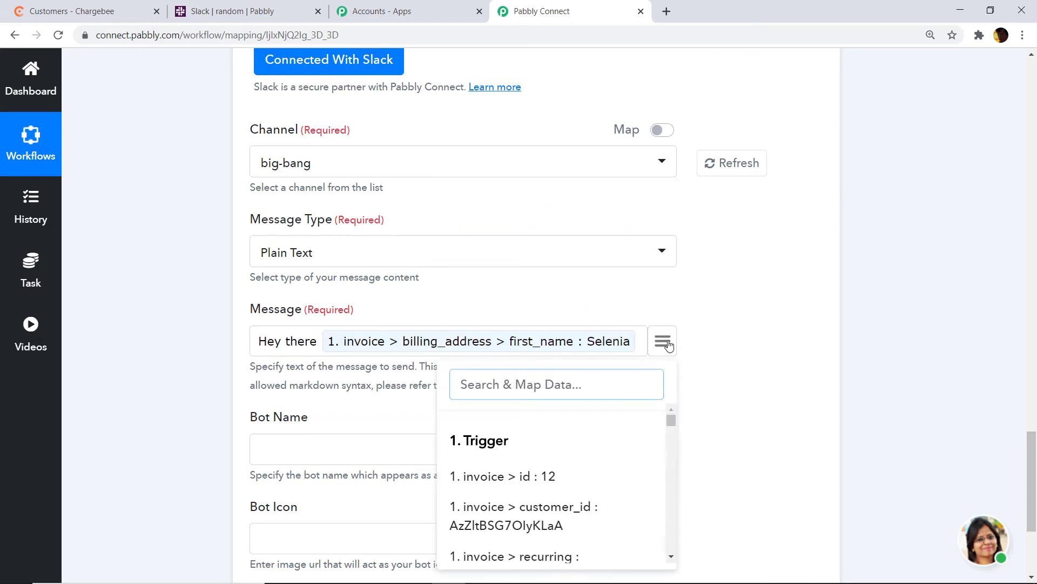
type("gom")
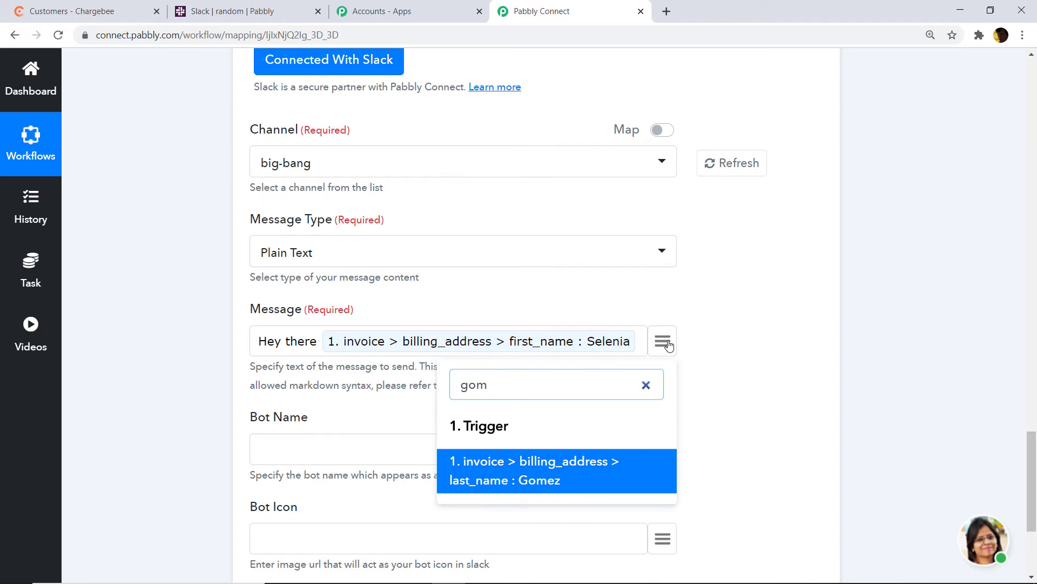
left_click(563, 465)
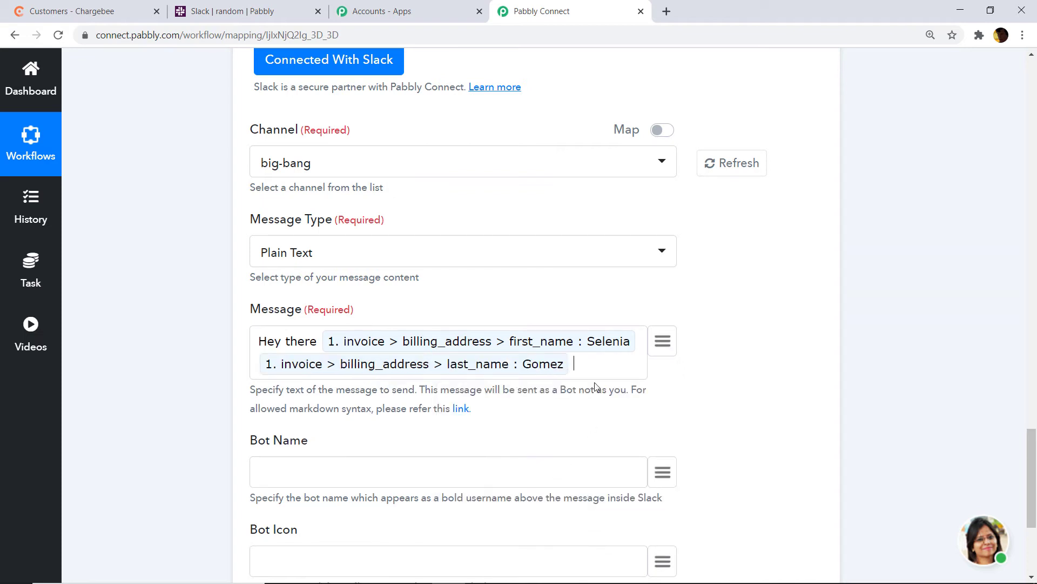
Add 'who lives in this addres' followed by the billing line1 and country tokens
type("who lives in ")
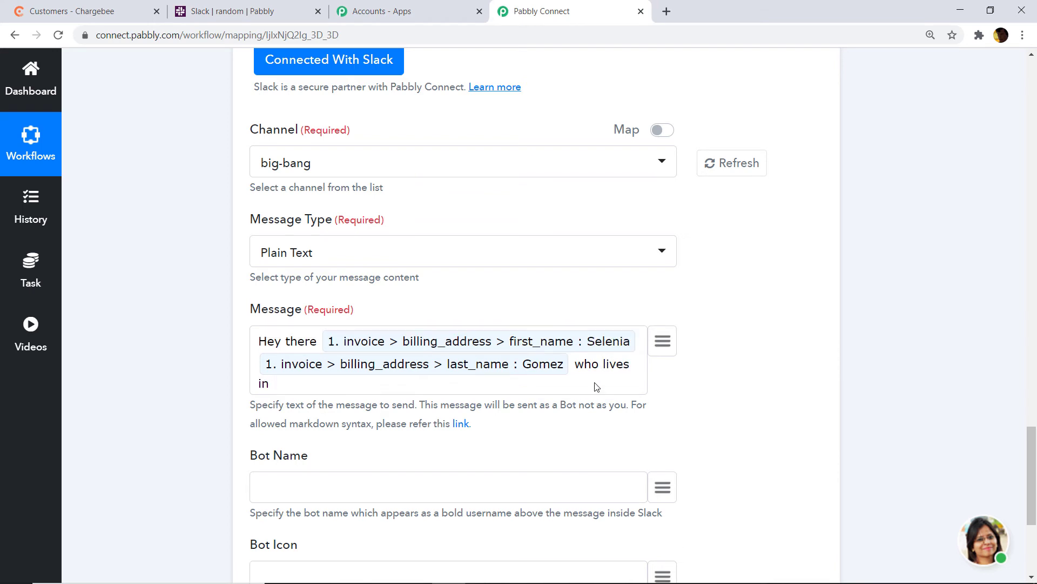
type("this address")
left_click(662, 344)
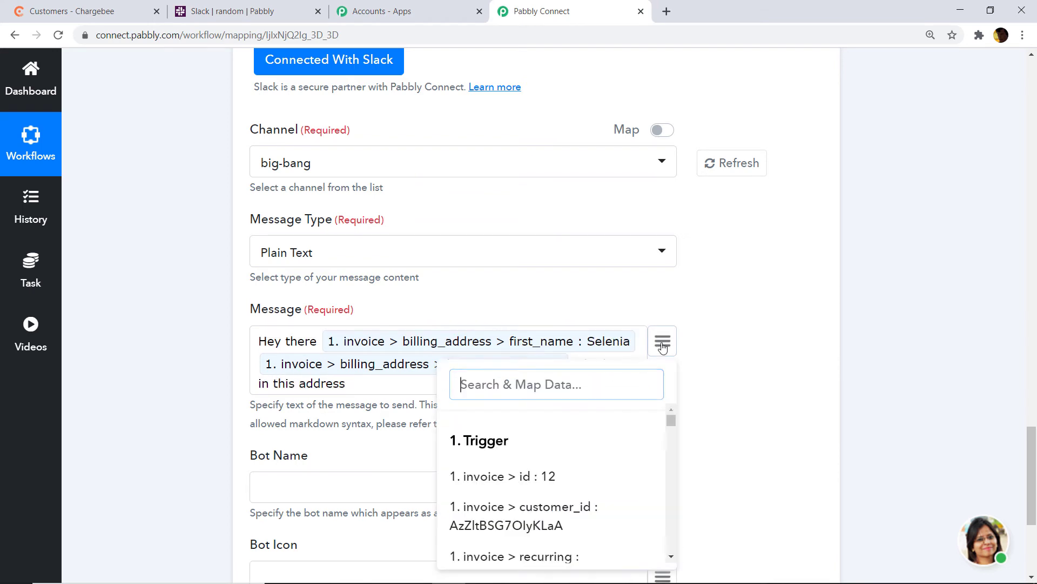
type("addre")
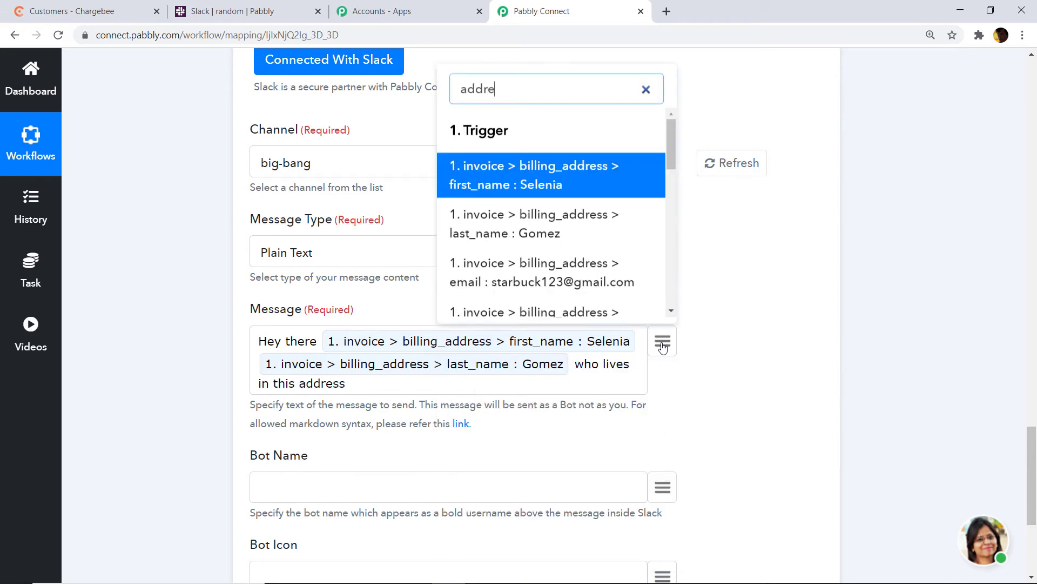
scroll(569, 298, "down", 5)
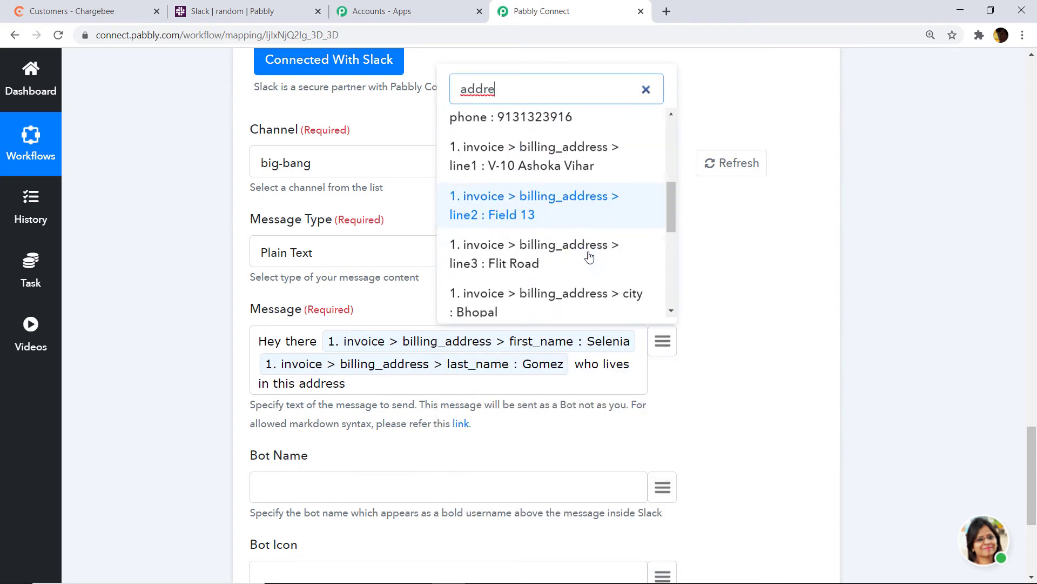
left_click(577, 162)
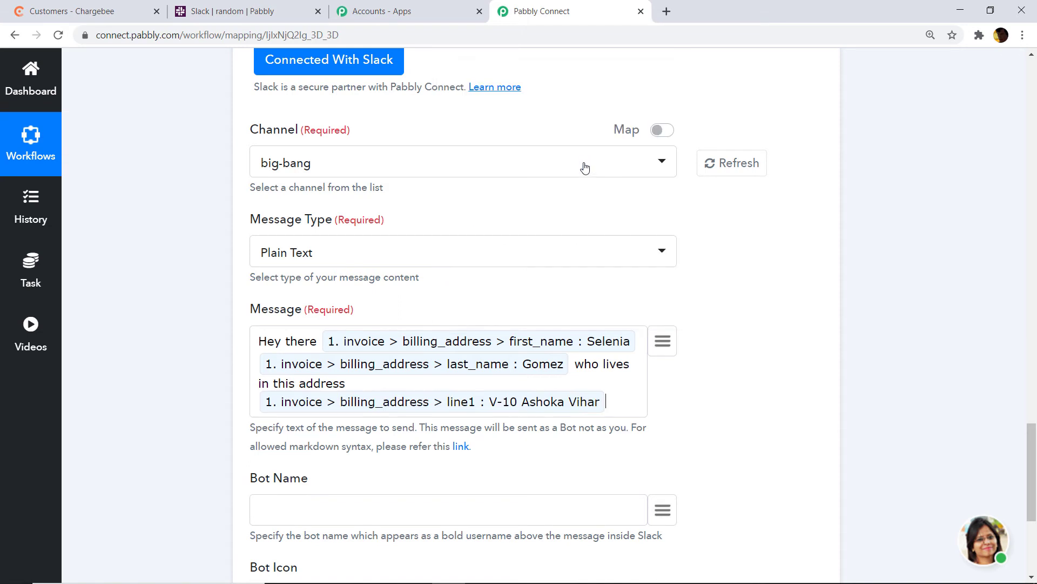
left_click(668, 341)
type("countr")
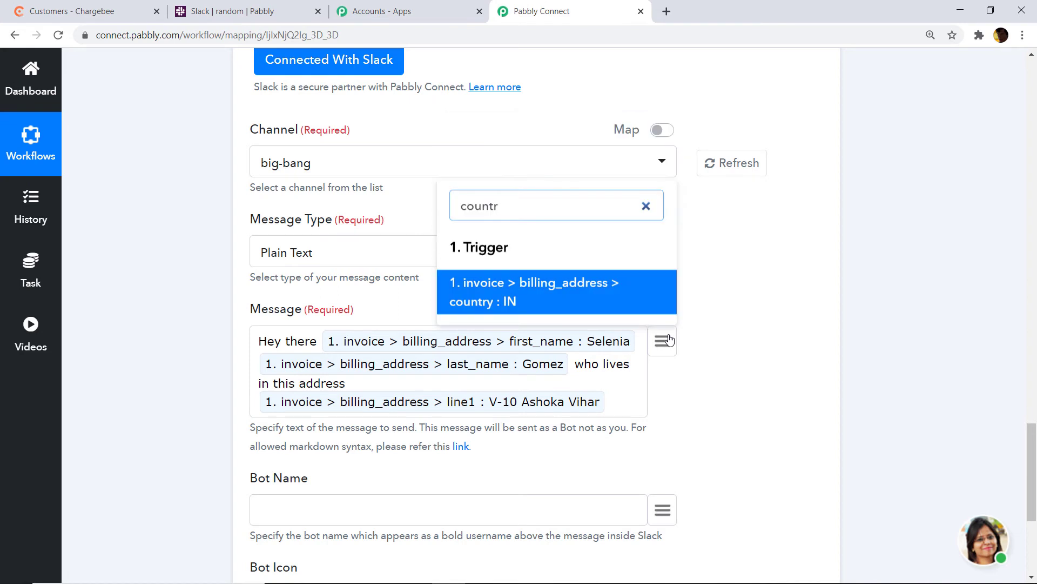
left_click(558, 303)
scroll(562, 324, "down", 1)
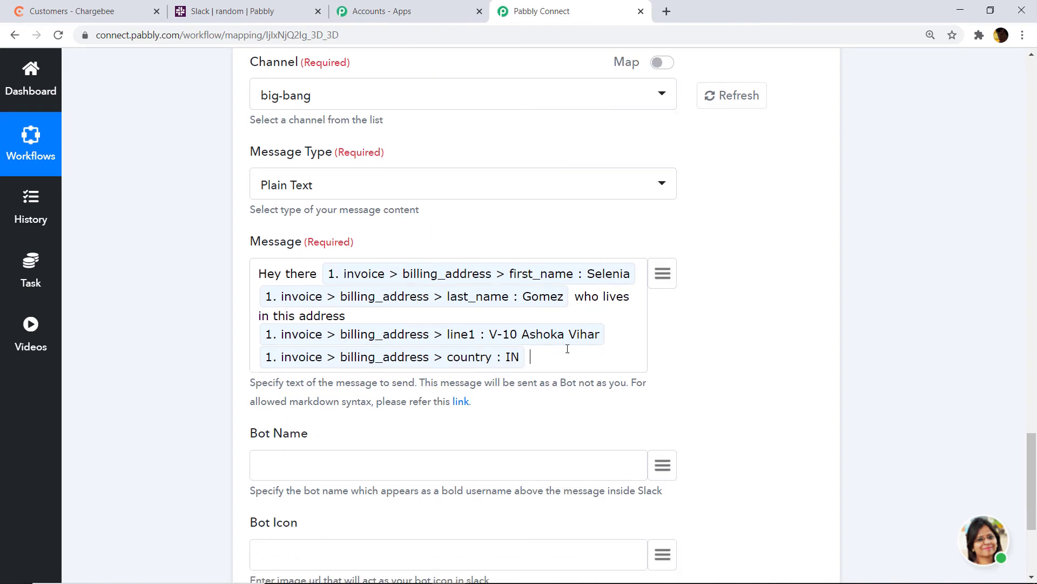
Append 'and with email address' with the email token, then a new line 'thanks for the charge or invoice worth'
type("and with email address")
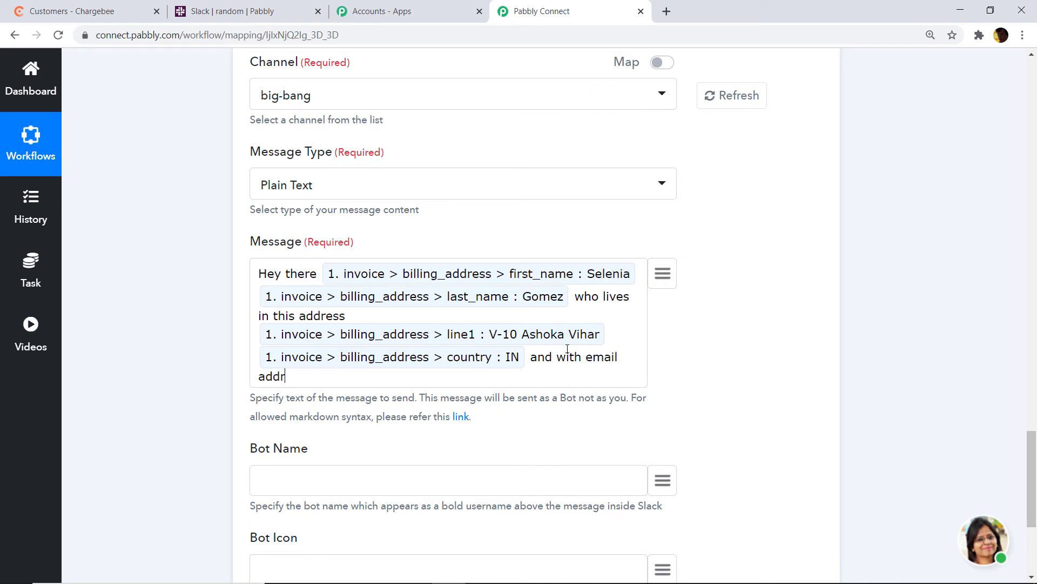
left_click(659, 274)
type("email")
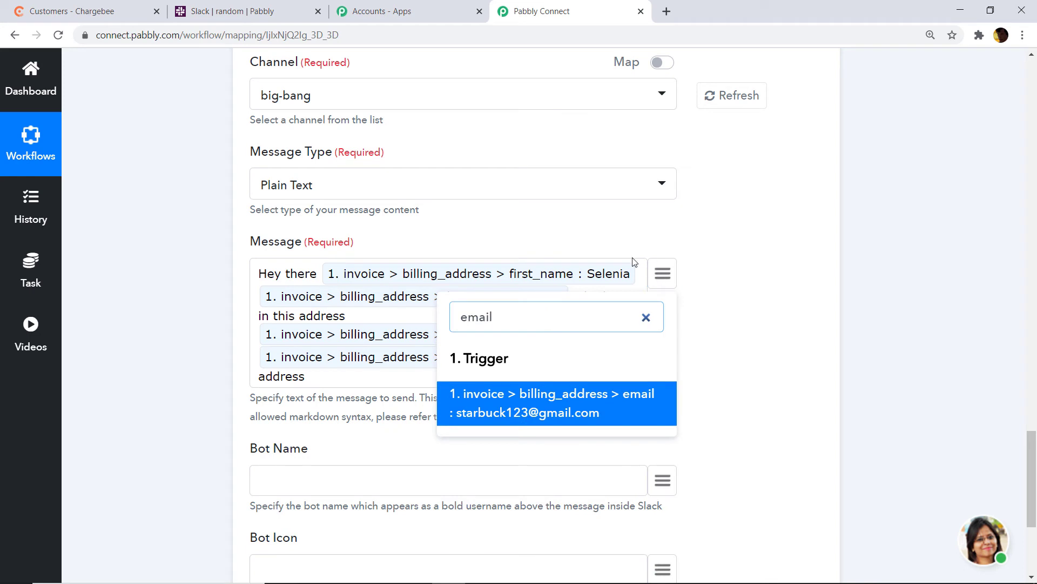
left_click(494, 410)
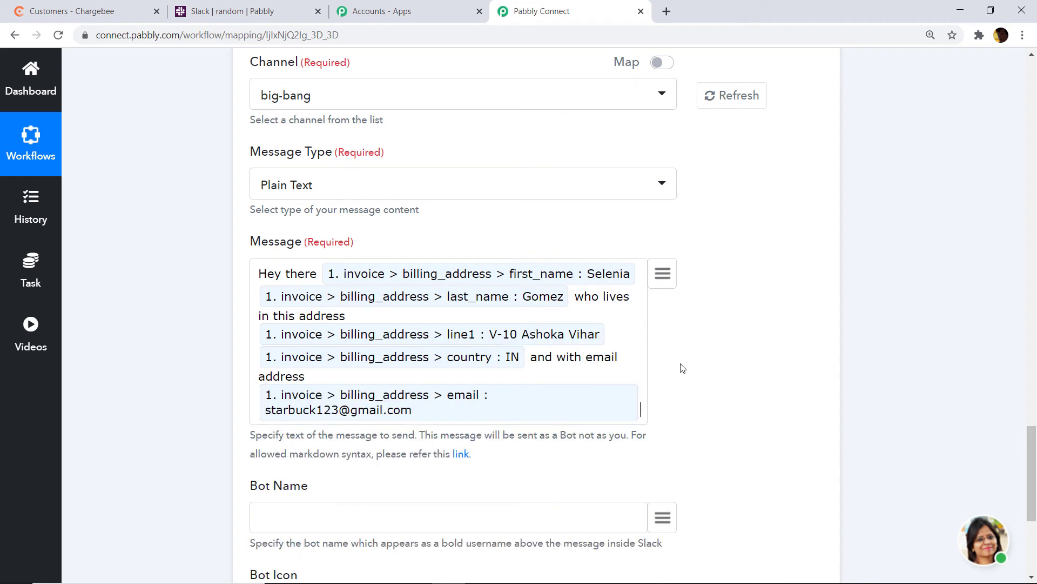
key("Return")
type("thanks ")
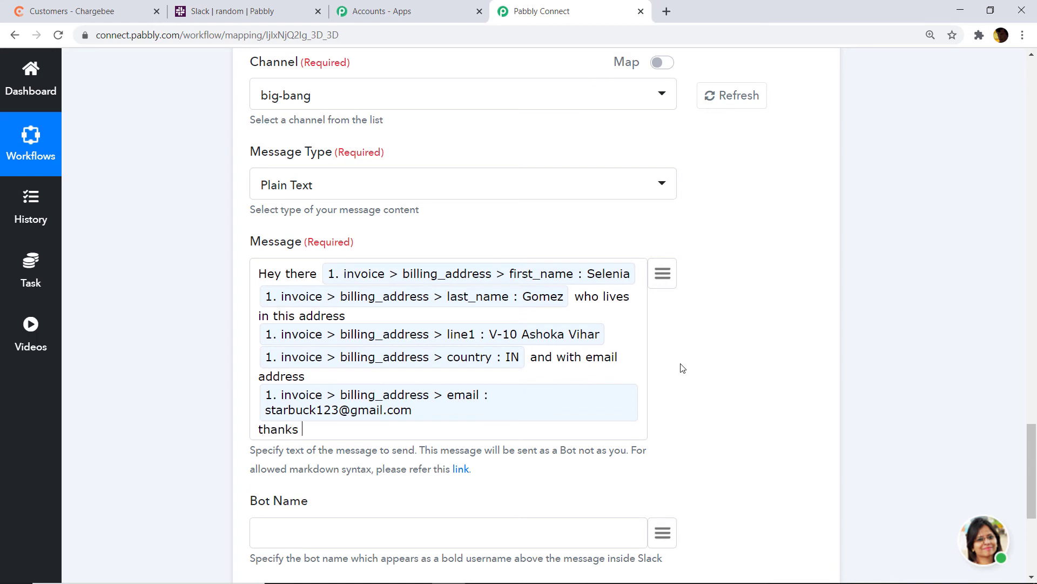
type("for the charge or ")
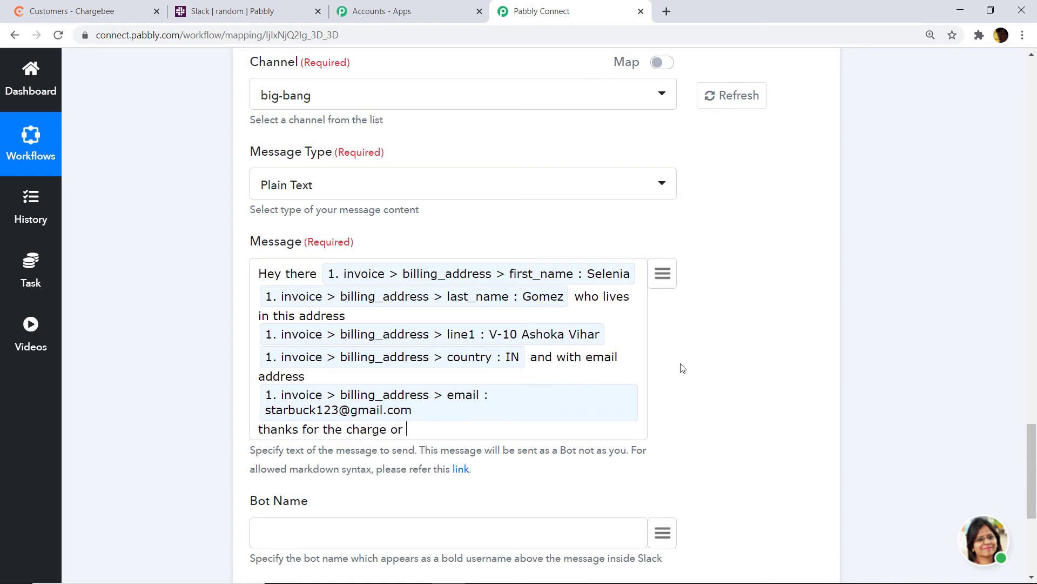
type("invoice worth")
left_click(664, 274)
Insert the currency_code (USD) token and the API step's amount 140 after 'invoice worth'
type("usd")
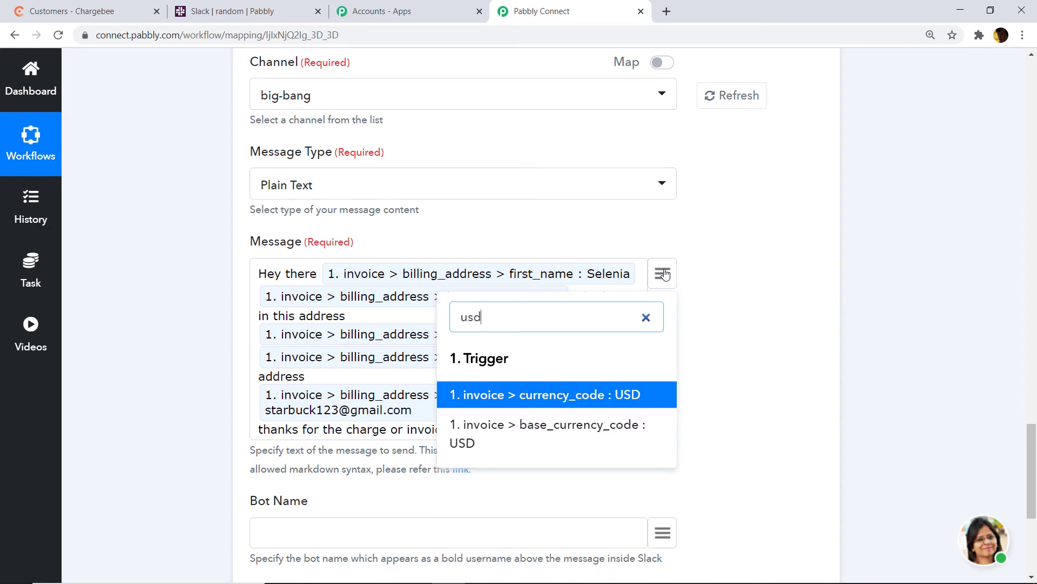
left_click(651, 398)
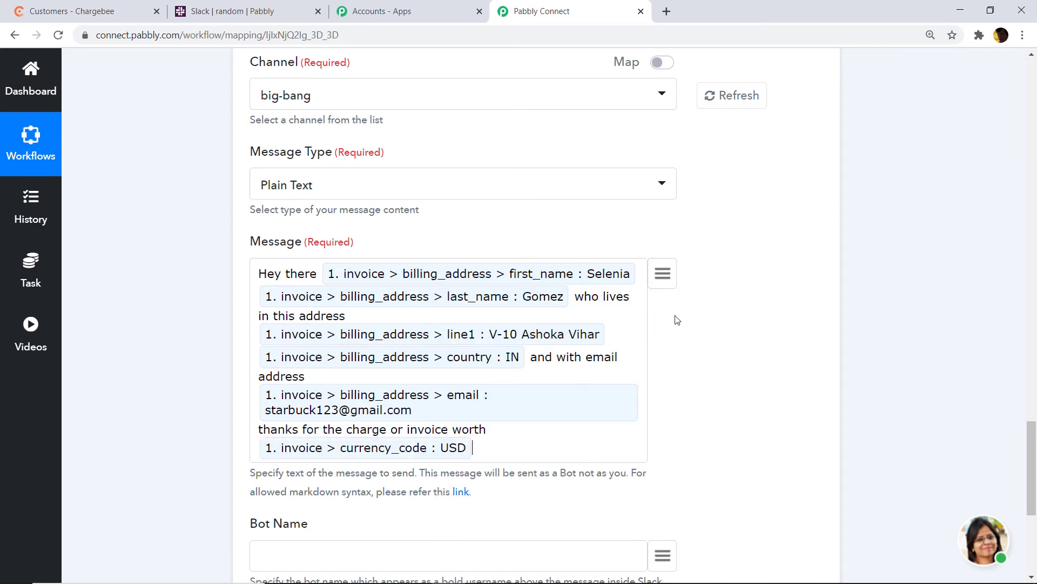
left_click(661, 276)
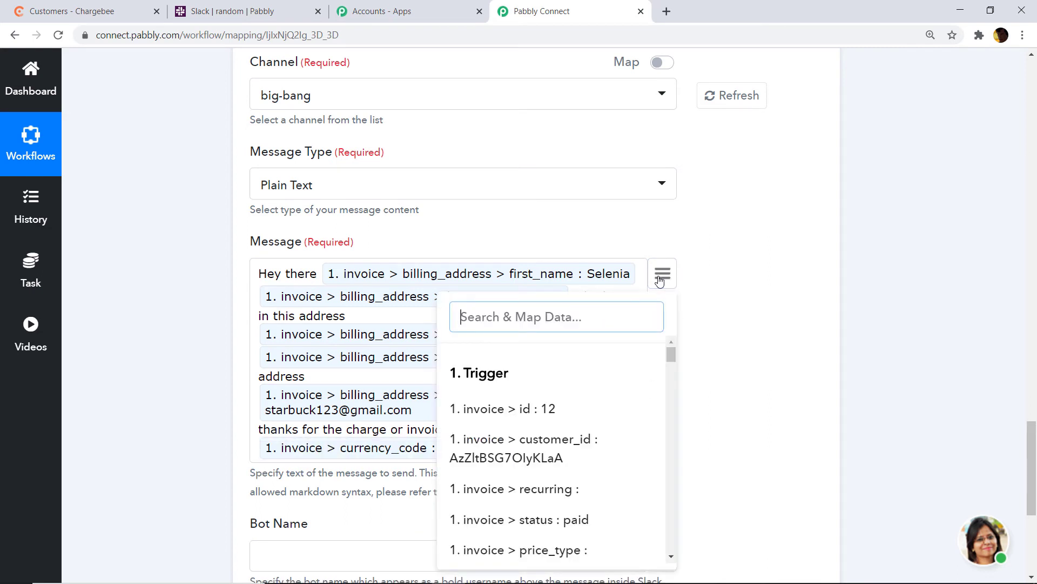
type("140")
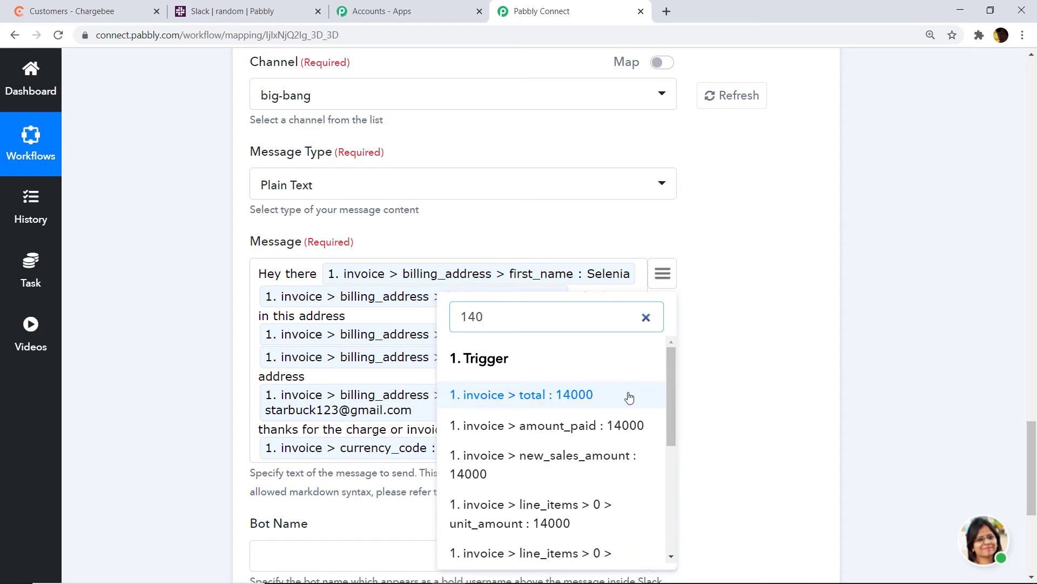
scroll(600, 424, "down", 4)
scroll(531, 478, "down", 3)
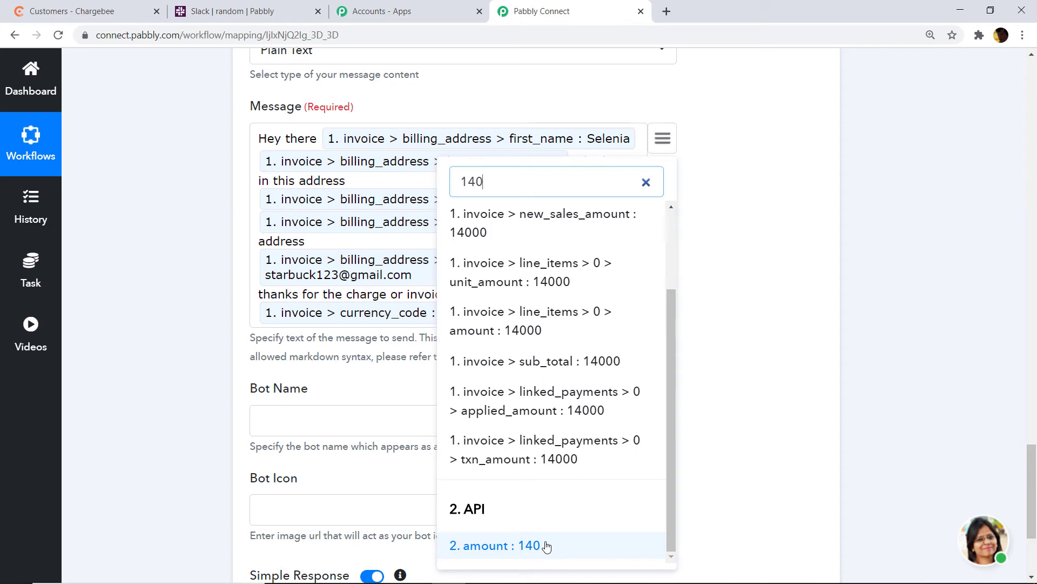
left_click(546, 546)
scroll(551, 321, "up", 2)
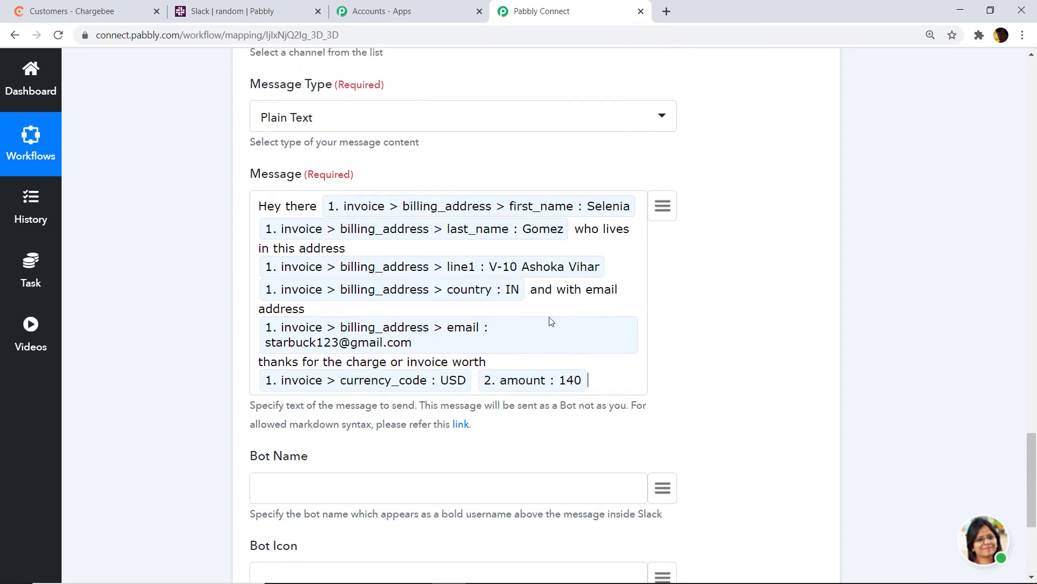
scroll(362, 454, "down", 2)
left_click(342, 430)
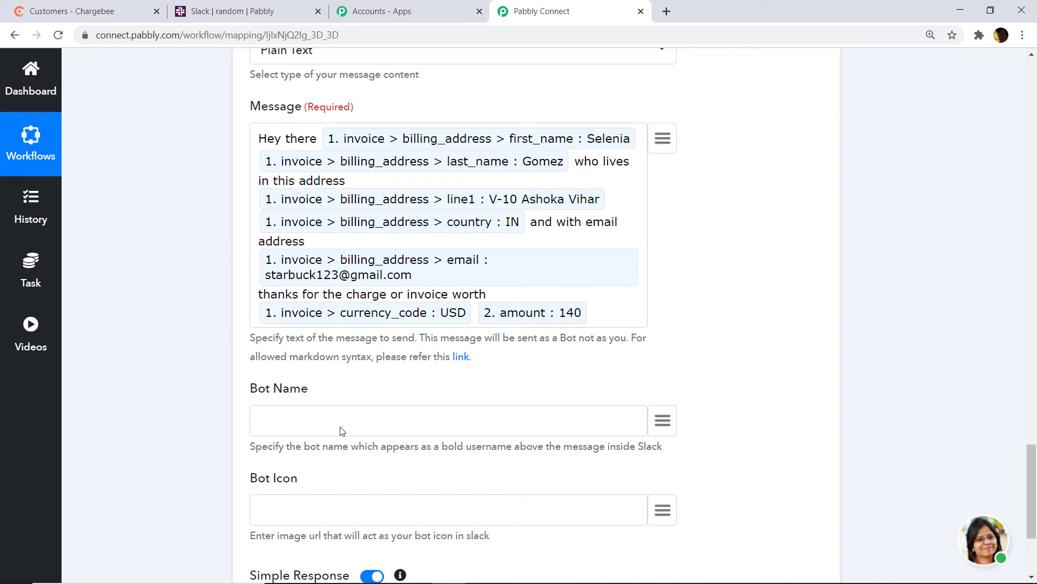
Set the Slack bot name to 'Chargebee Owner'
type("Chargebee")
type(" Owb")
scroll(341, 430, "down", 4)
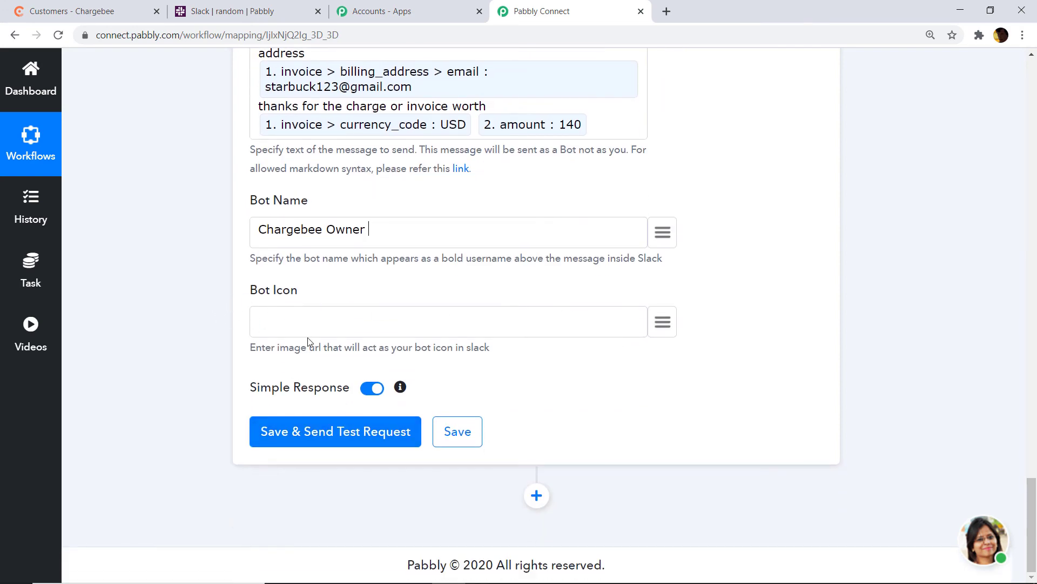
scroll(442, 294, "up", 10)
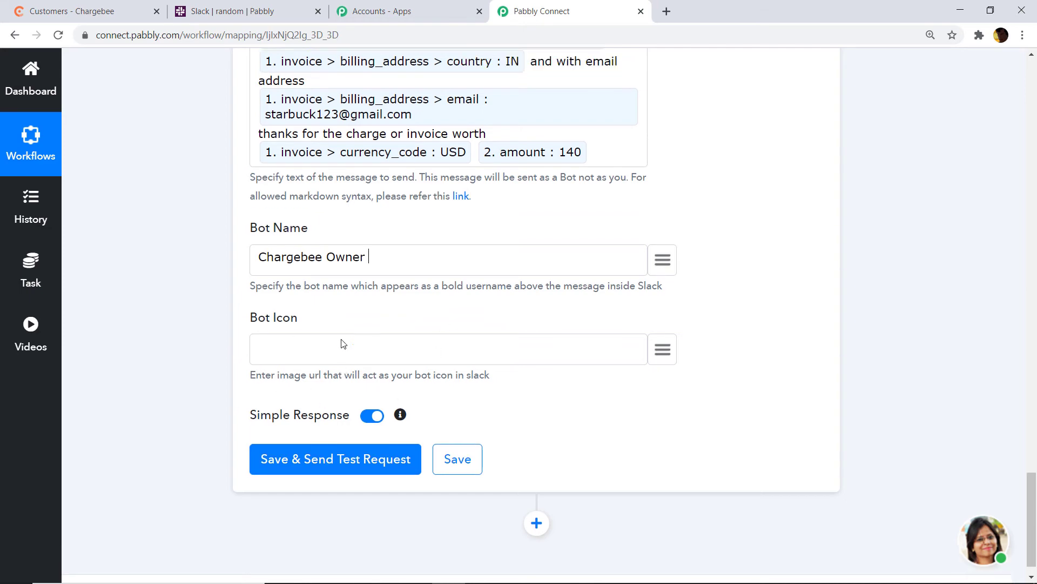
scroll(506, 414, "down", 10)
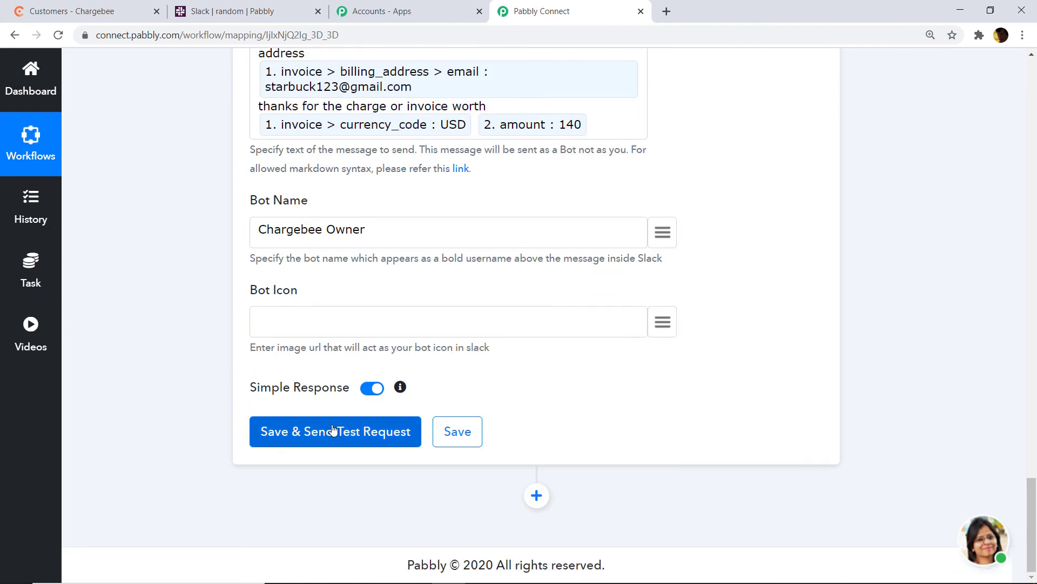
Save the Slack step and send a test message, getting a successful bot_message response
left_click(334, 431)
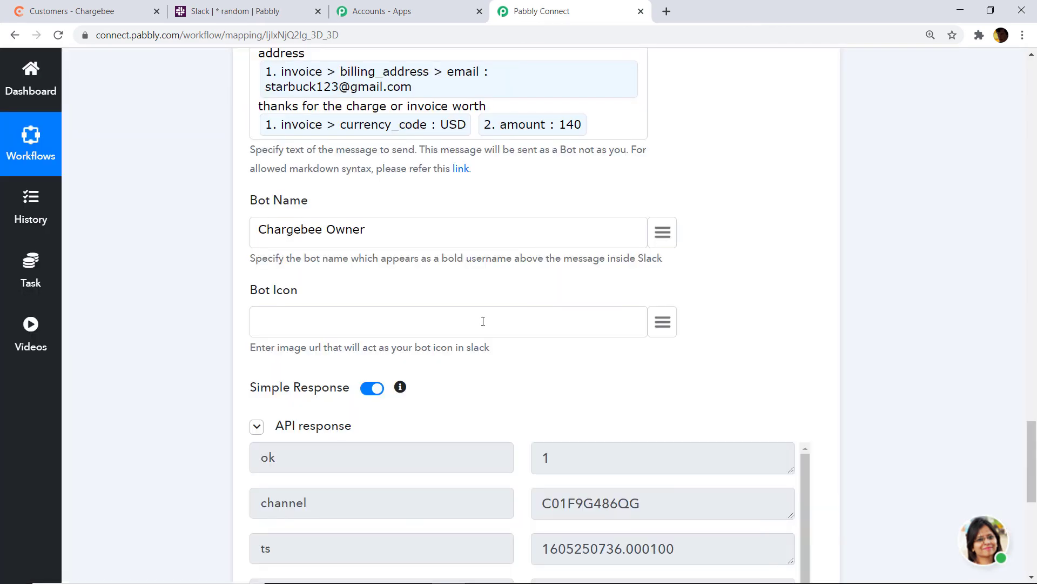
scroll(483, 321, "down", 4)
scroll(480, 329, "down", 3)
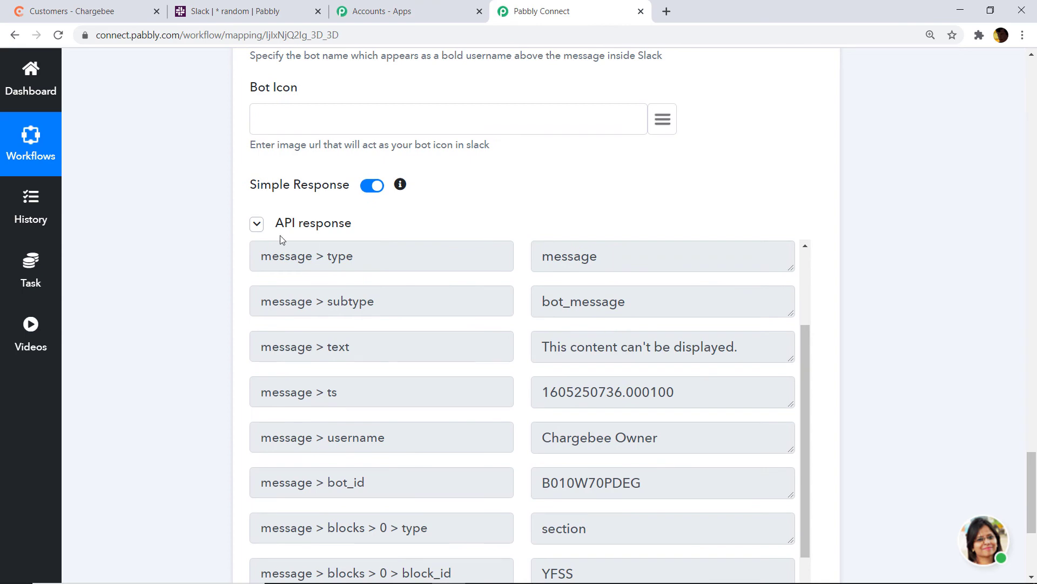
scroll(416, 227, "up", 1)
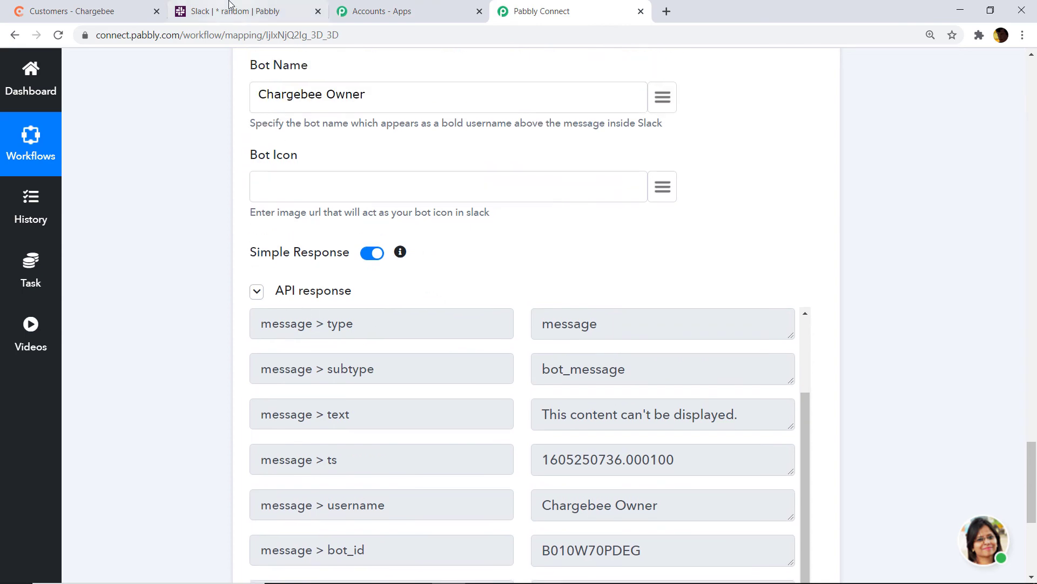
Check the Chargebee Owner test message about the USD 140 invoice in Slack's #big-bang, then return to the workflow
left_click(230, 7)
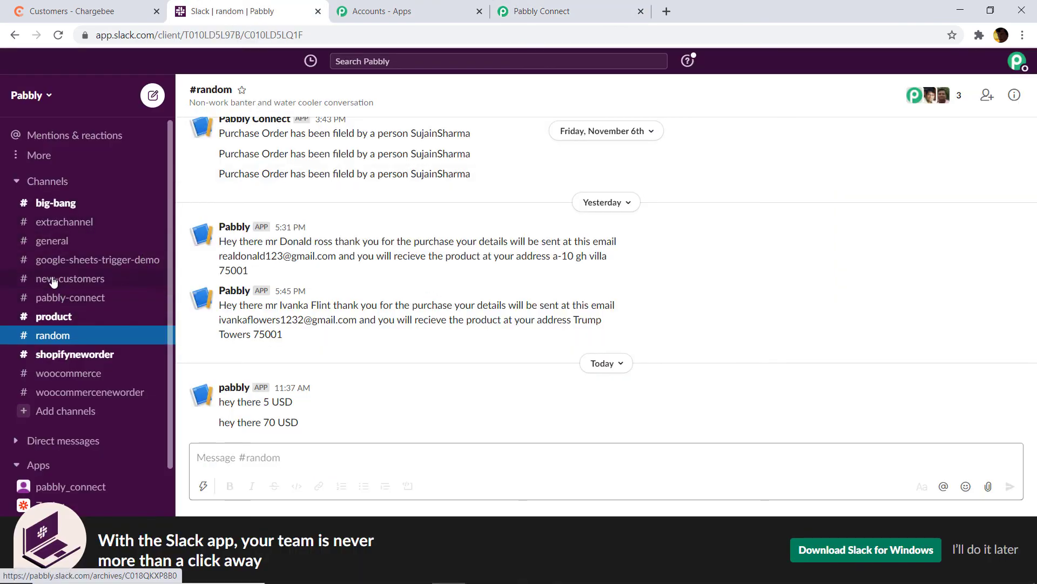
left_click(64, 204)
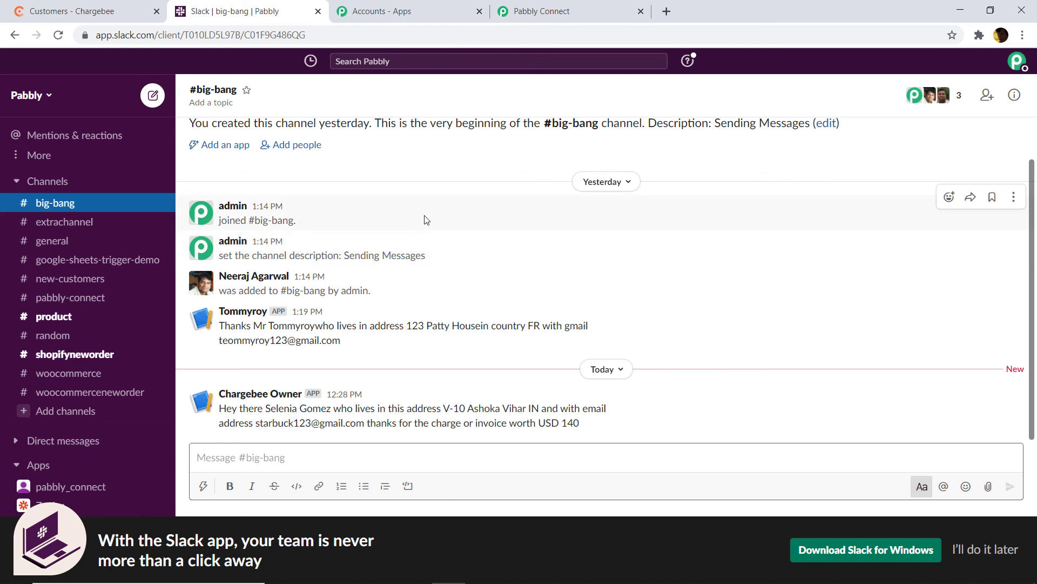
left_click(535, 10)
Collapse the Slack, API and Chargebee New Invoice steps of the Chargebee To Slack workflow
scroll(463, 324, "up", 8)
scroll(758, 406, "up", 10)
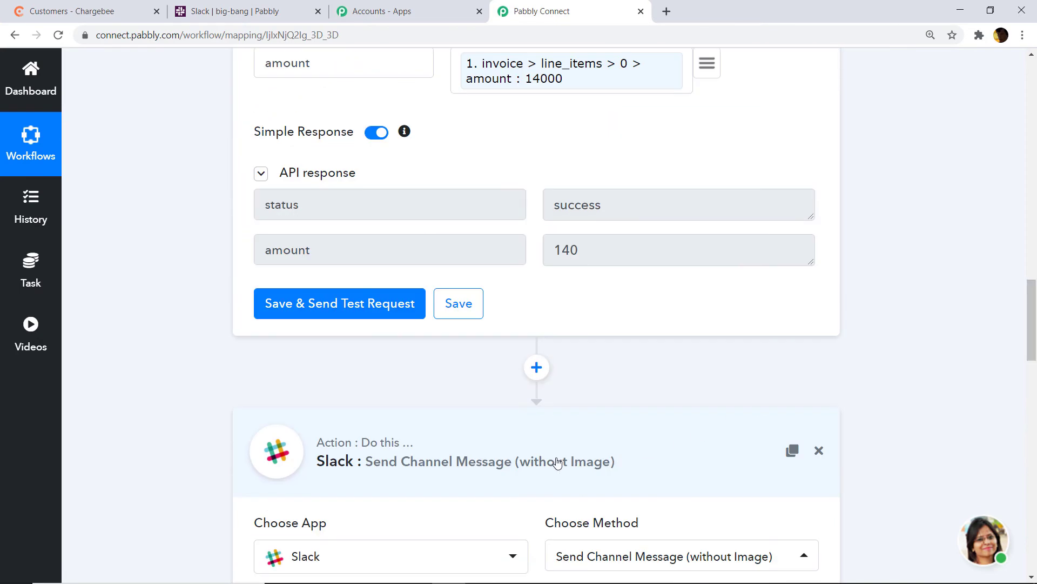
left_click(556, 463)
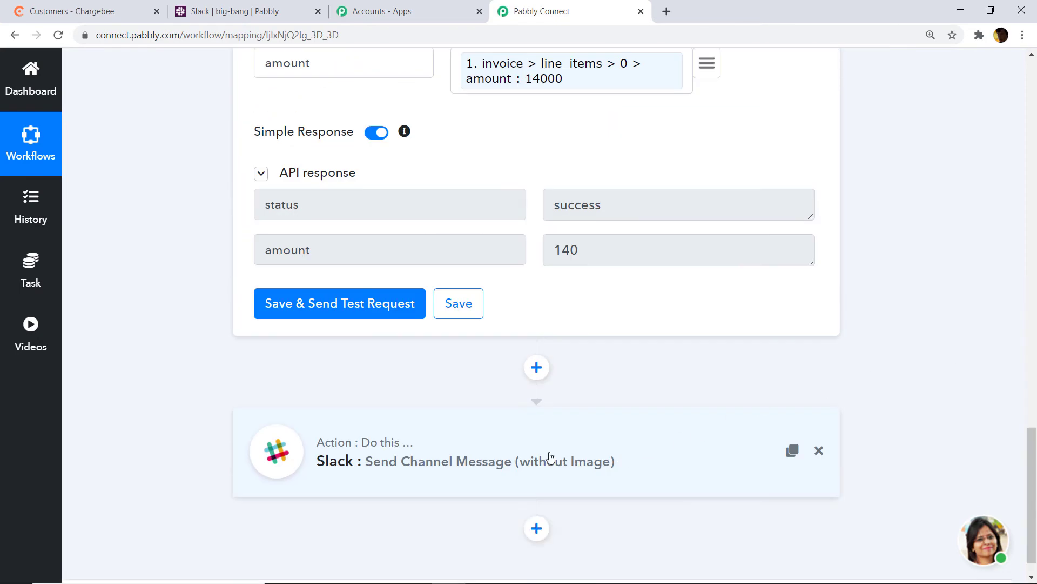
scroll(856, 473, "up", 9)
left_click_drag(1033, 373, 1032, 364)
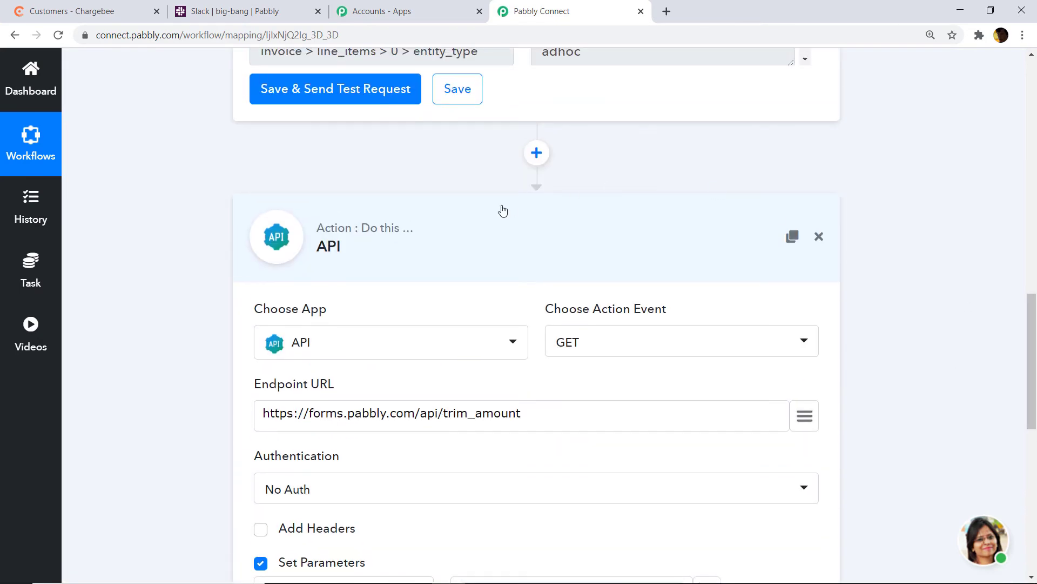
left_click(470, 234)
left_click_drag(1033, 502, 1036, 337)
scroll(1036, 337, "up", 10)
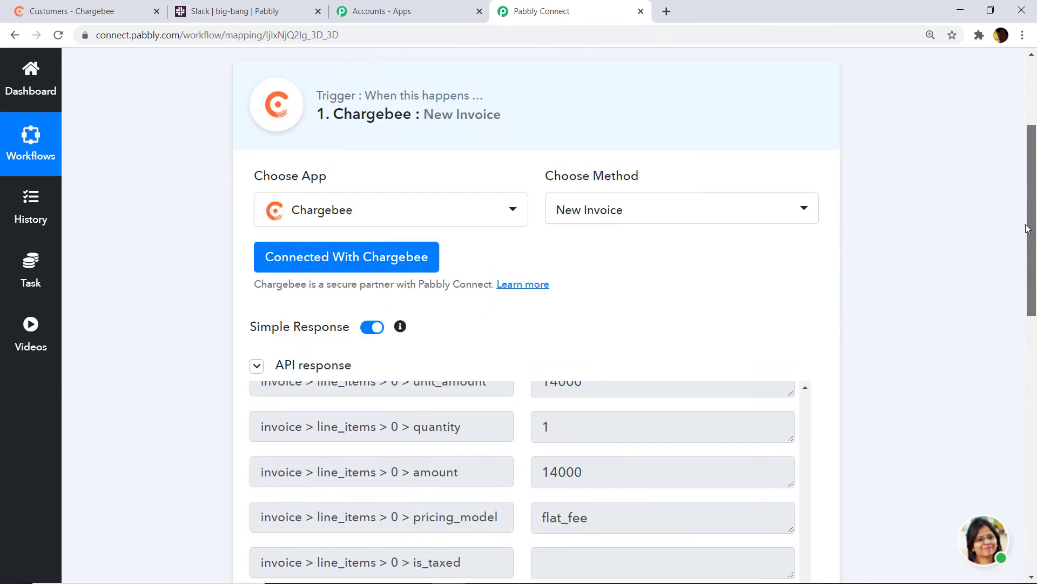
left_click(518, 244)
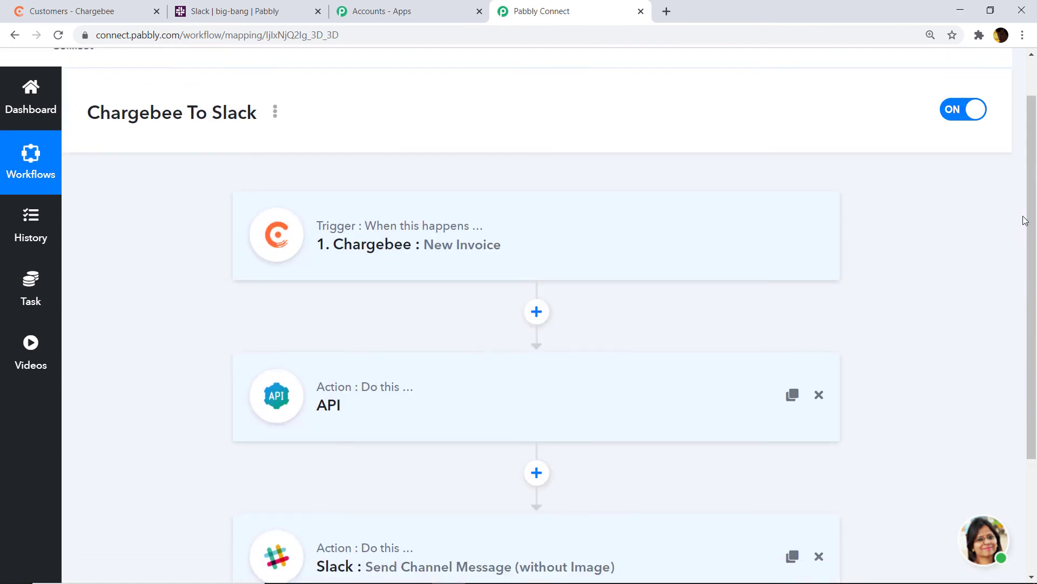
left_click_drag(1032, 220, 1036, 284)
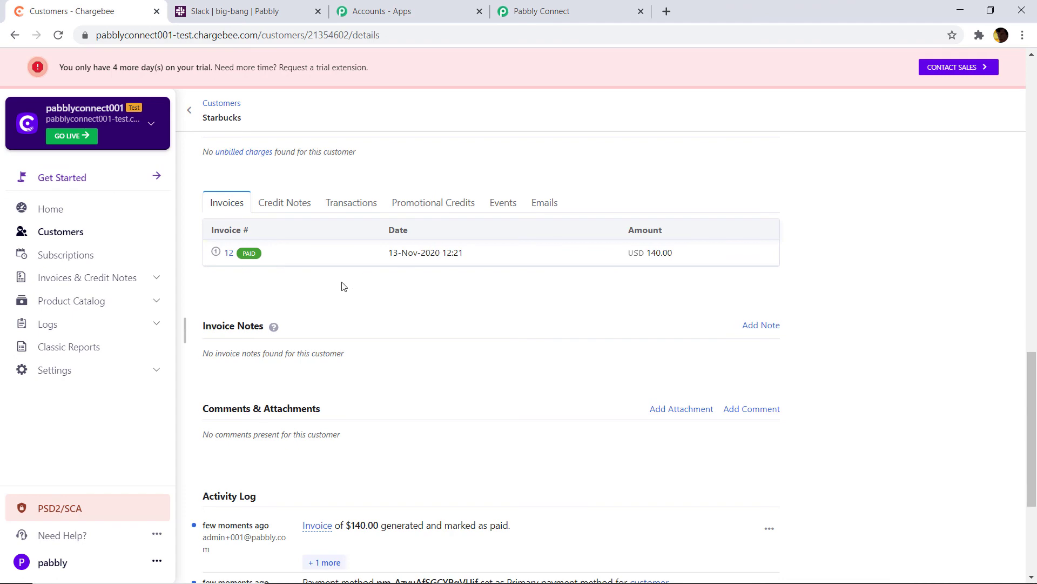
Open the Musicrandom customer's details from the Chargebee customer list
left_click(55, 235)
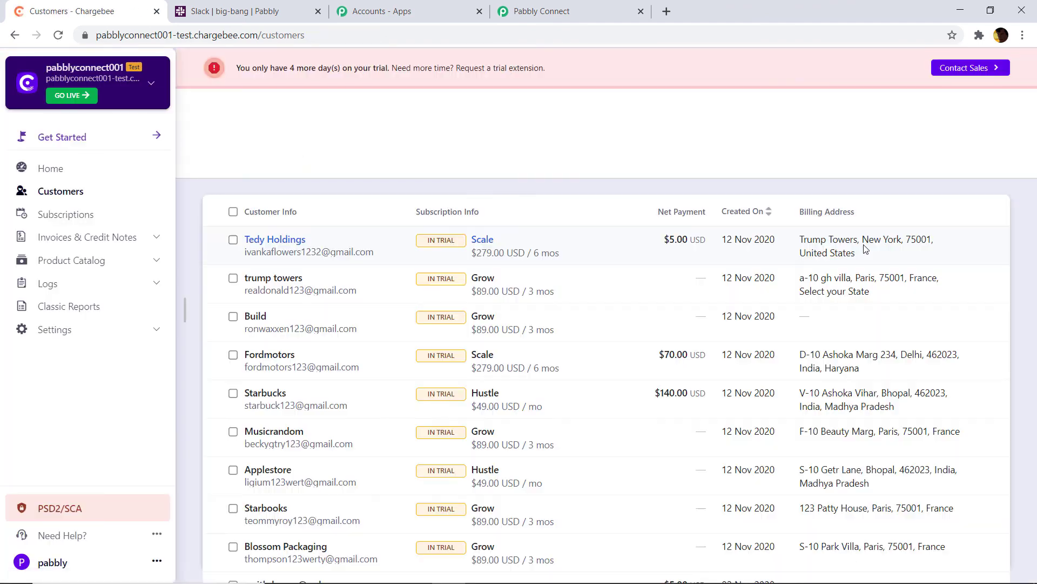
scroll(277, 364, "down", 1)
left_click(275, 365)
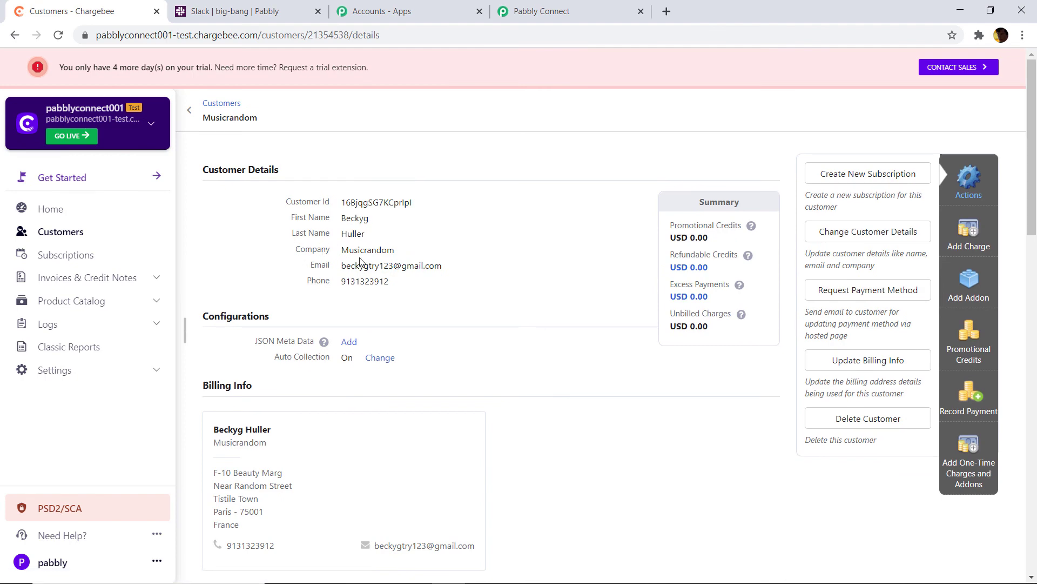
scroll(449, 310, "down", 5)
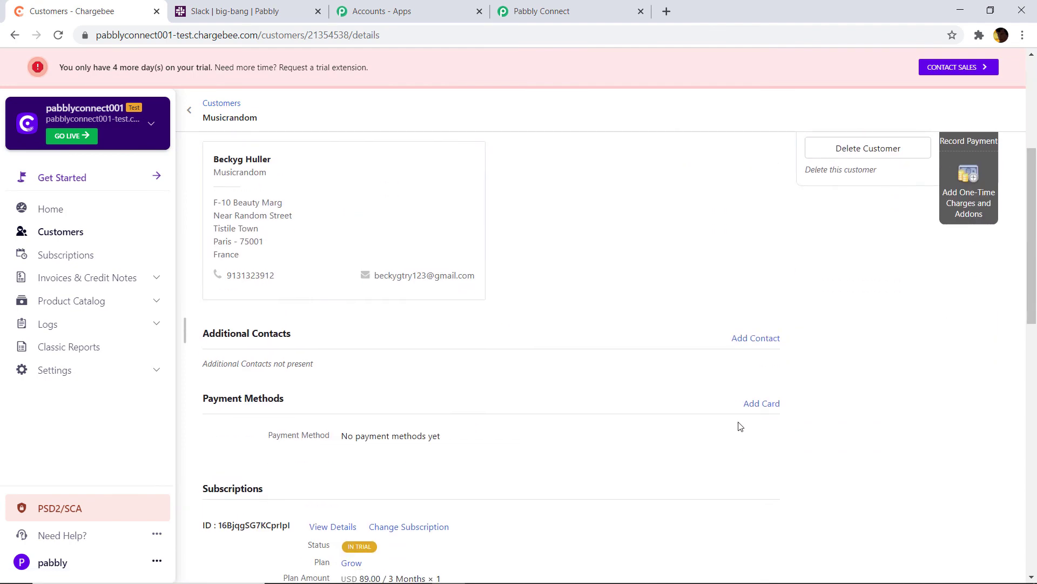
Add the valid test credit card with autofilled cardholder name and billing address to Musicrandom
left_click(762, 403)
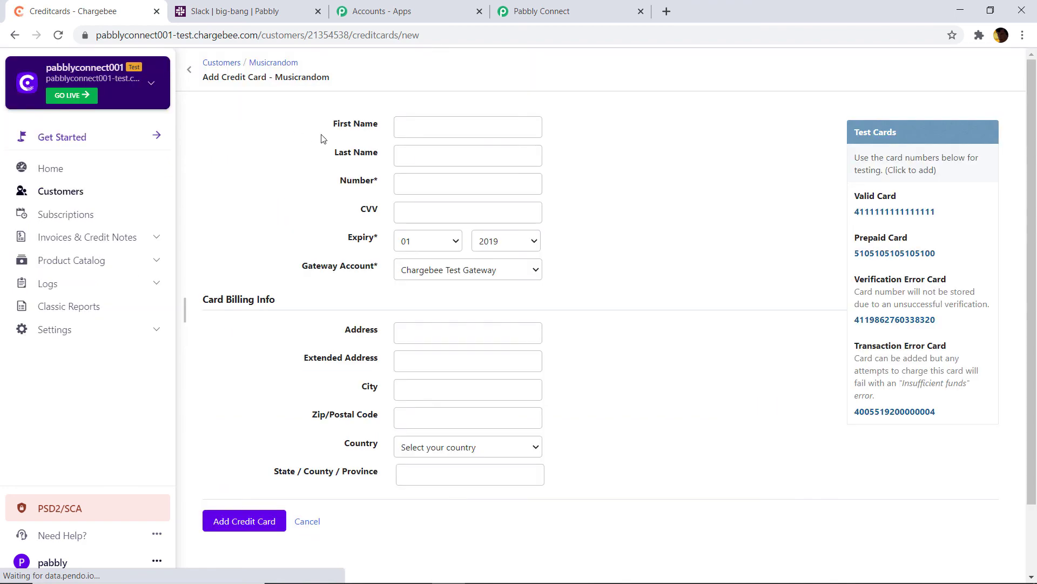
left_click(429, 167)
left_click(440, 199)
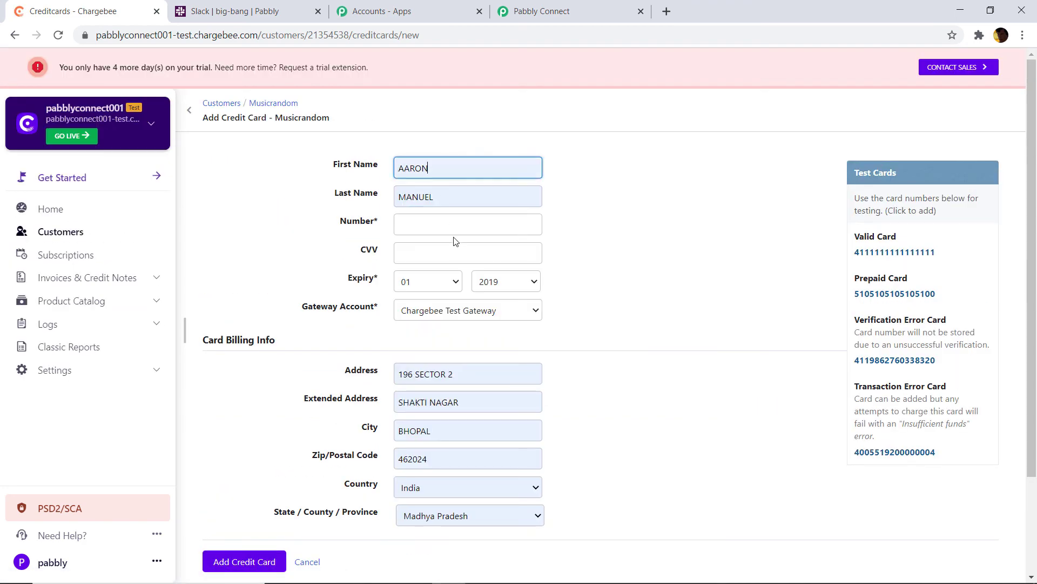
left_click_drag(938, 253, 856, 258)
right_click(859, 256)
left_click(712, 204)
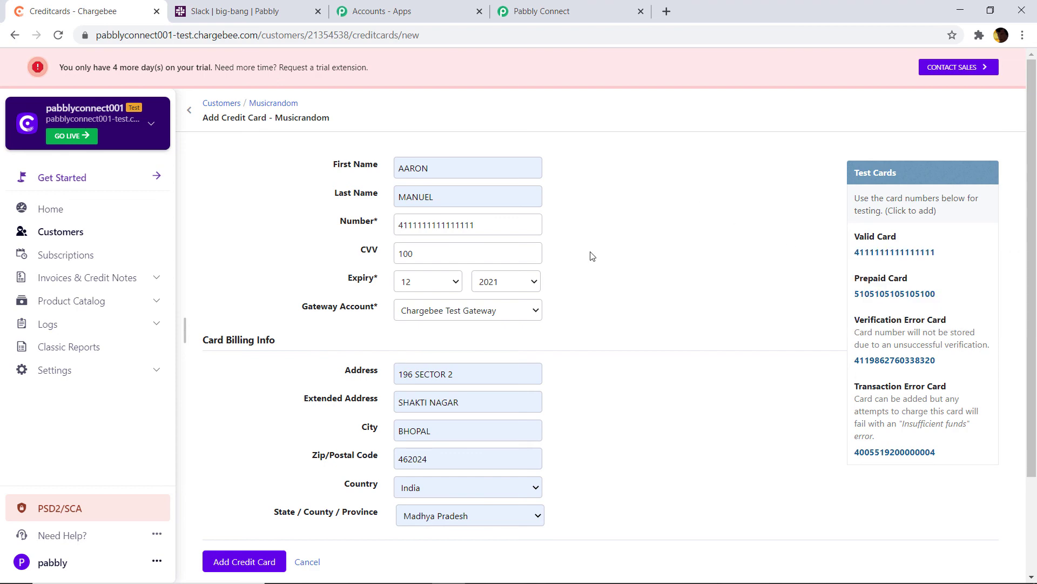
scroll(540, 281, "down", 3)
left_click(234, 441)
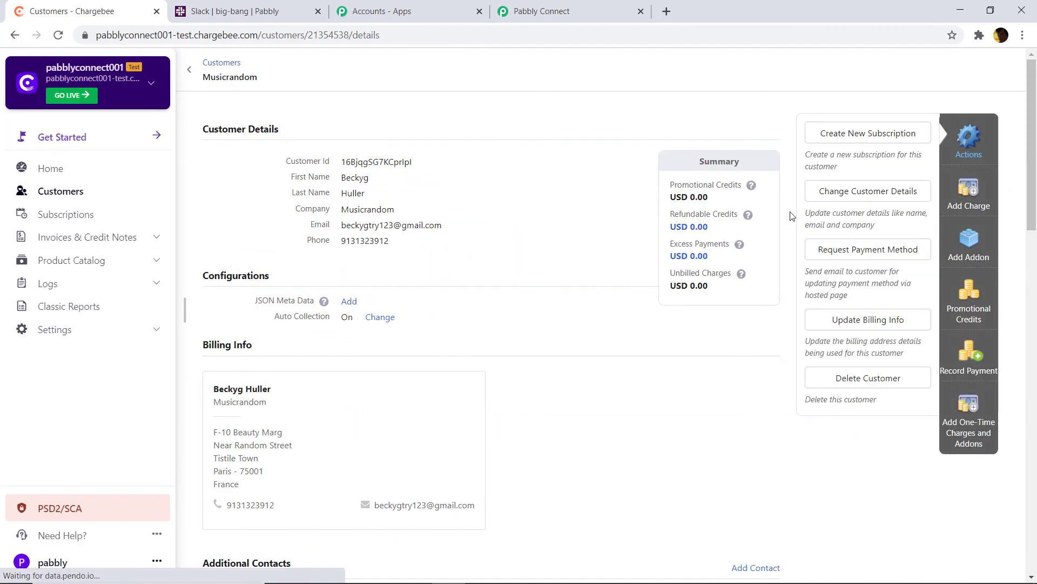
Enter a USD 200 charge for Musicrandom with the To Date set to 18 November 2020
left_click(972, 228)
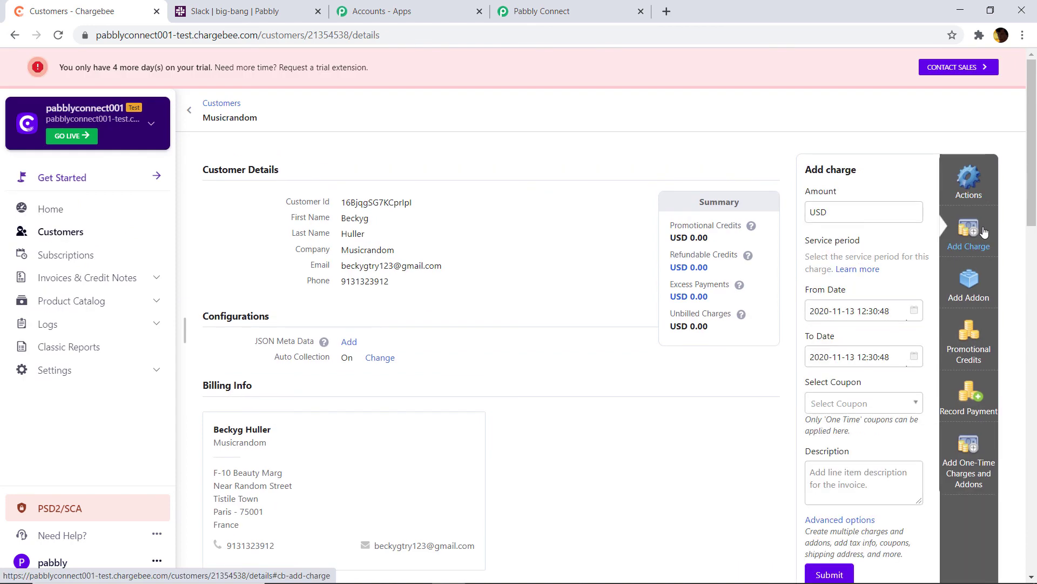
left_click(847, 211)
type("200")
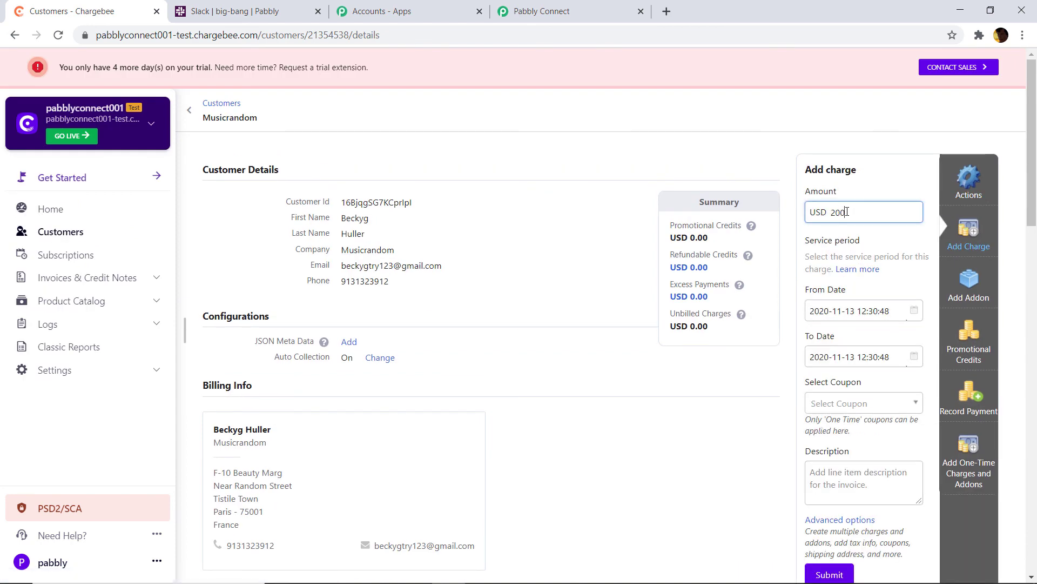
left_click(914, 311)
left_click(917, 154)
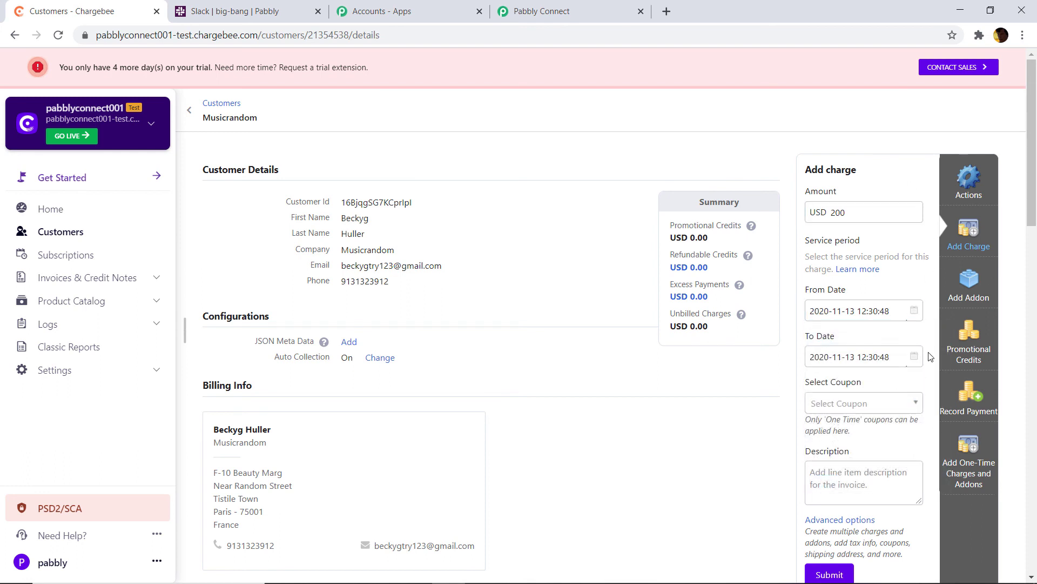
left_click(917, 358)
left_click(877, 455)
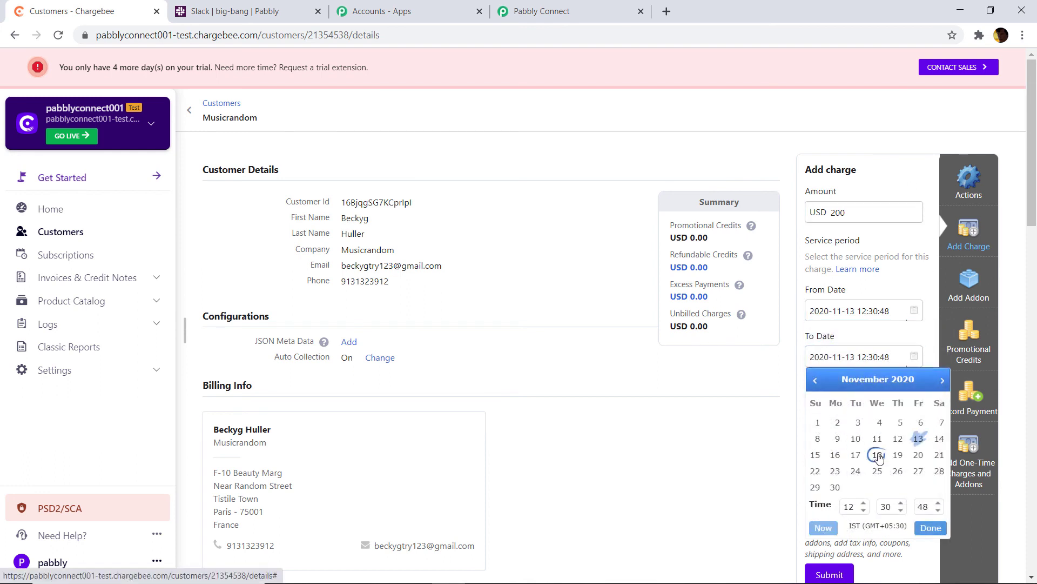
left_click(712, 439)
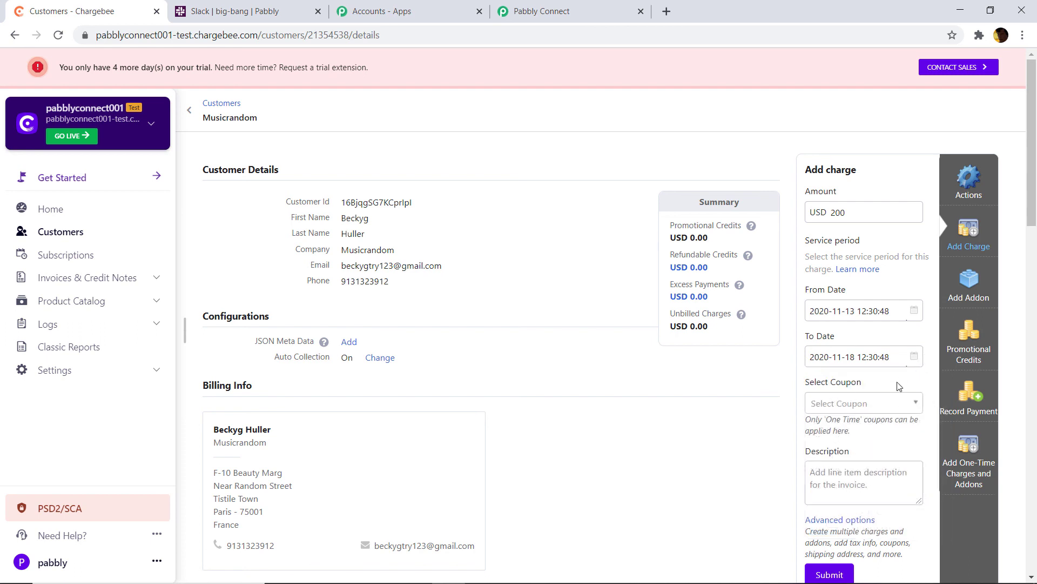
Describe the charge 'Hey there', submit it, and reload Slack's big-bang channel
scroll(898, 384, "down", 1)
left_click(850, 414)
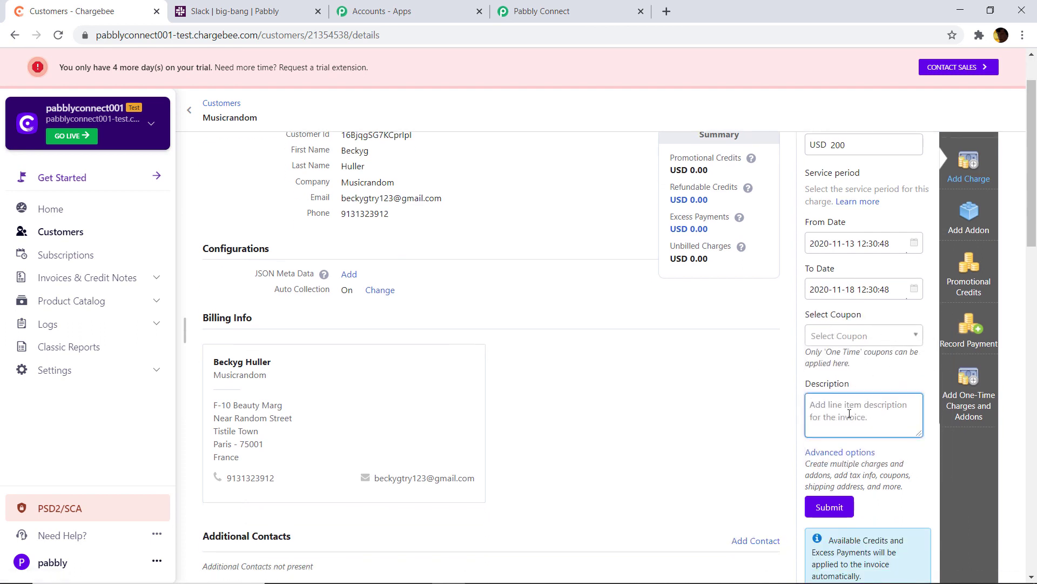
type("Hey there")
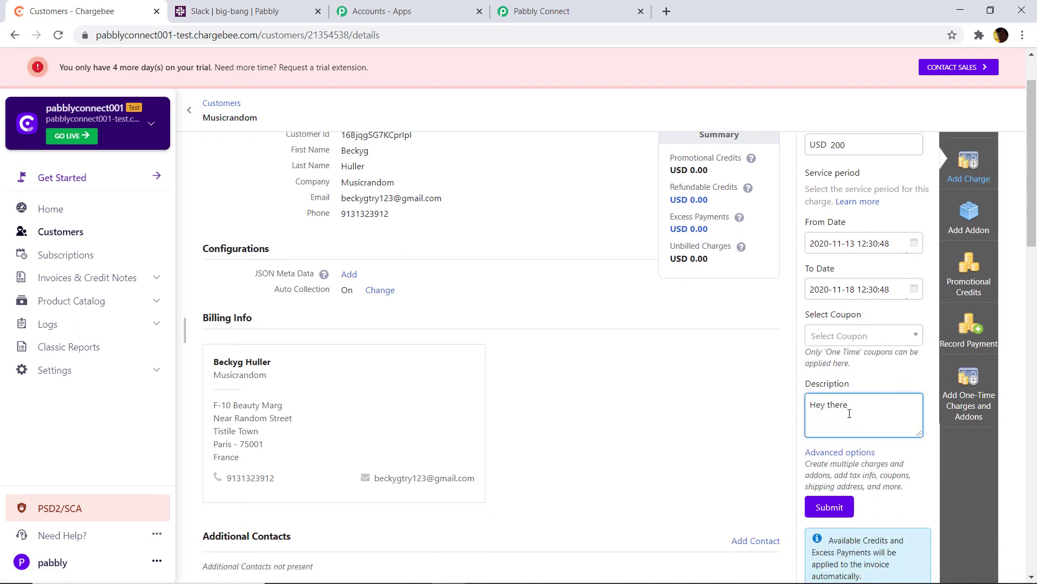
scroll(665, 405, "down", 10)
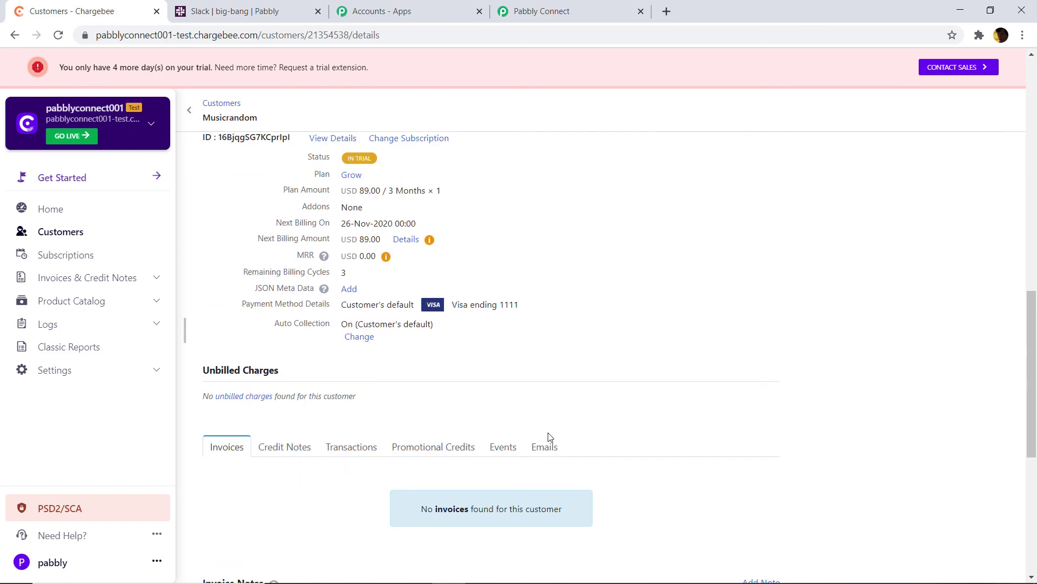
scroll(903, 282, "up", 10)
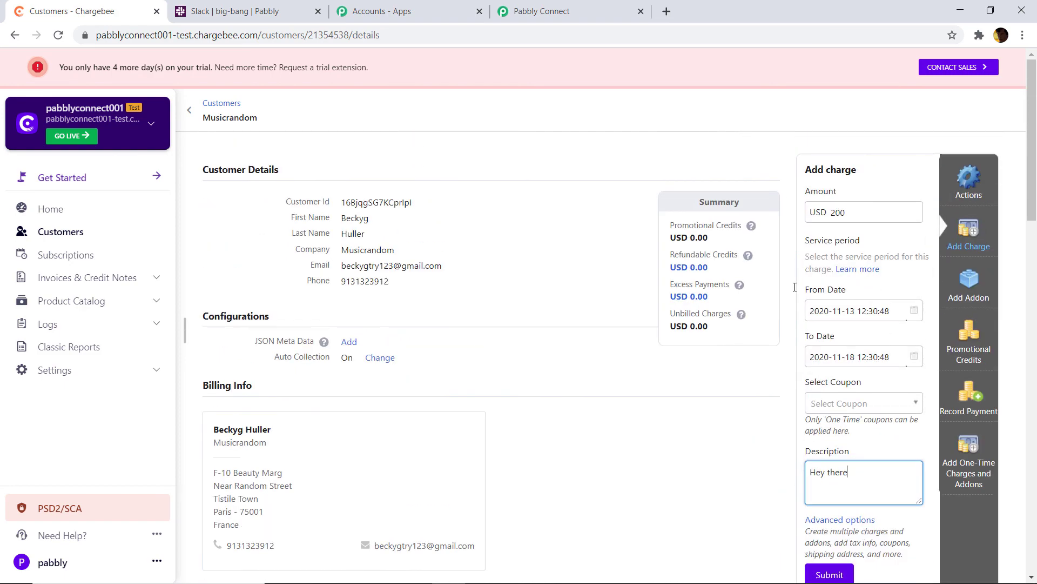
scroll(795, 287, "down", 6)
left_click(840, 241)
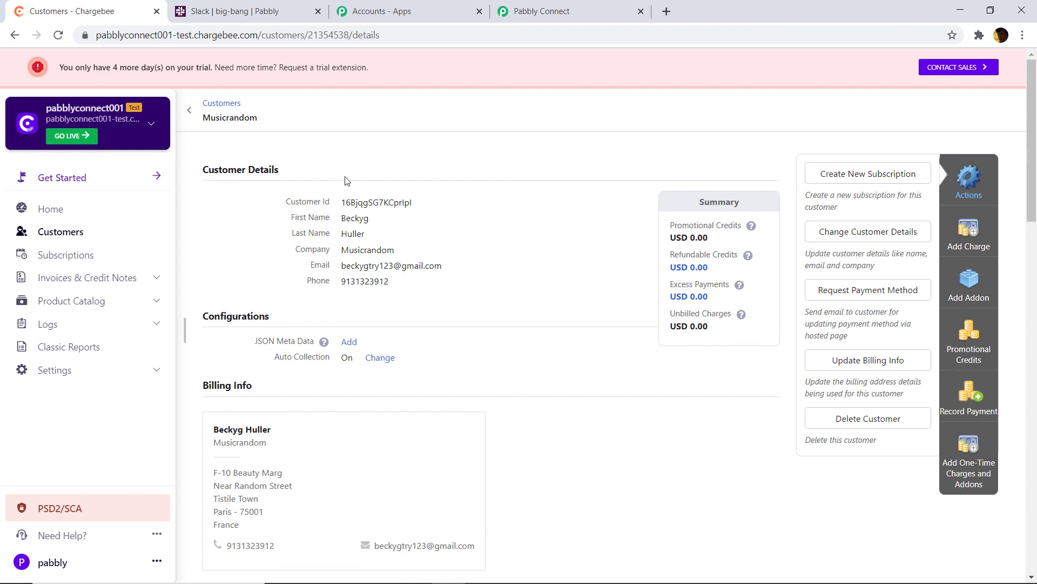
left_click(257, 4)
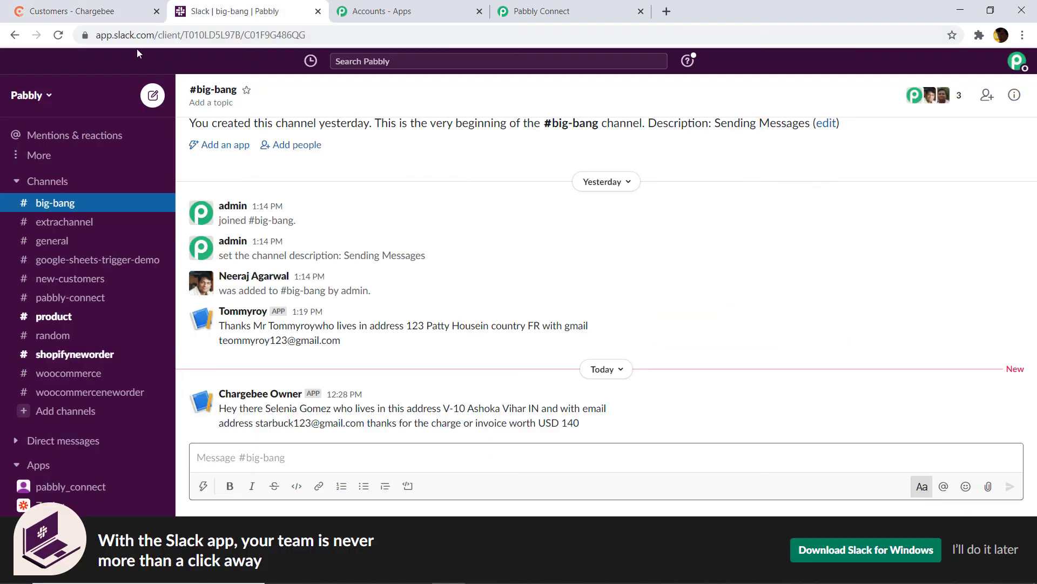
left_click(60, 35)
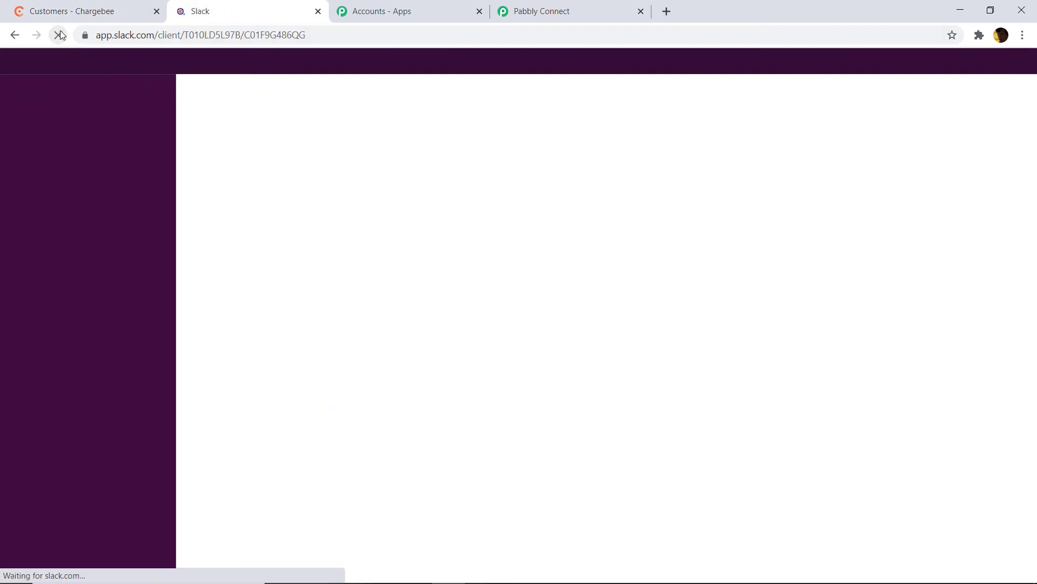